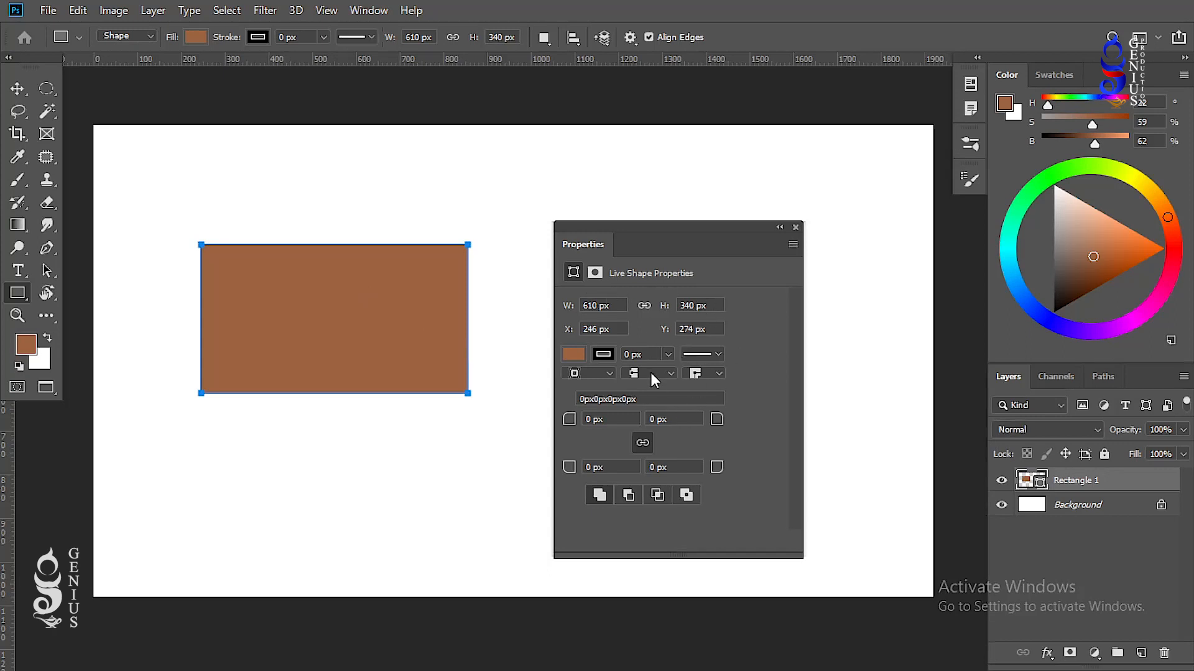
Resize the rectangle to 657 by 426 px and move it to X 309 px, Y 366 px
drag(567, 304, 745, 318)
drag(572, 332, 752, 339)
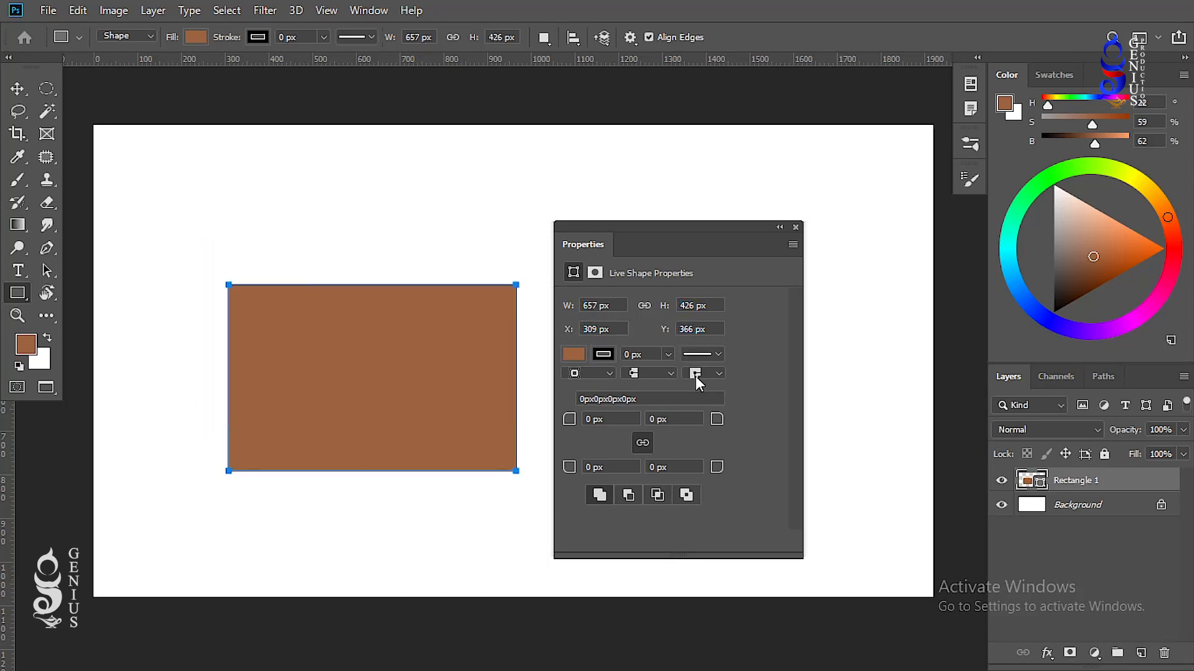
Change the rectangle's fill from brown to a custom medium blue, starting from the light blue swatch
click(573, 355)
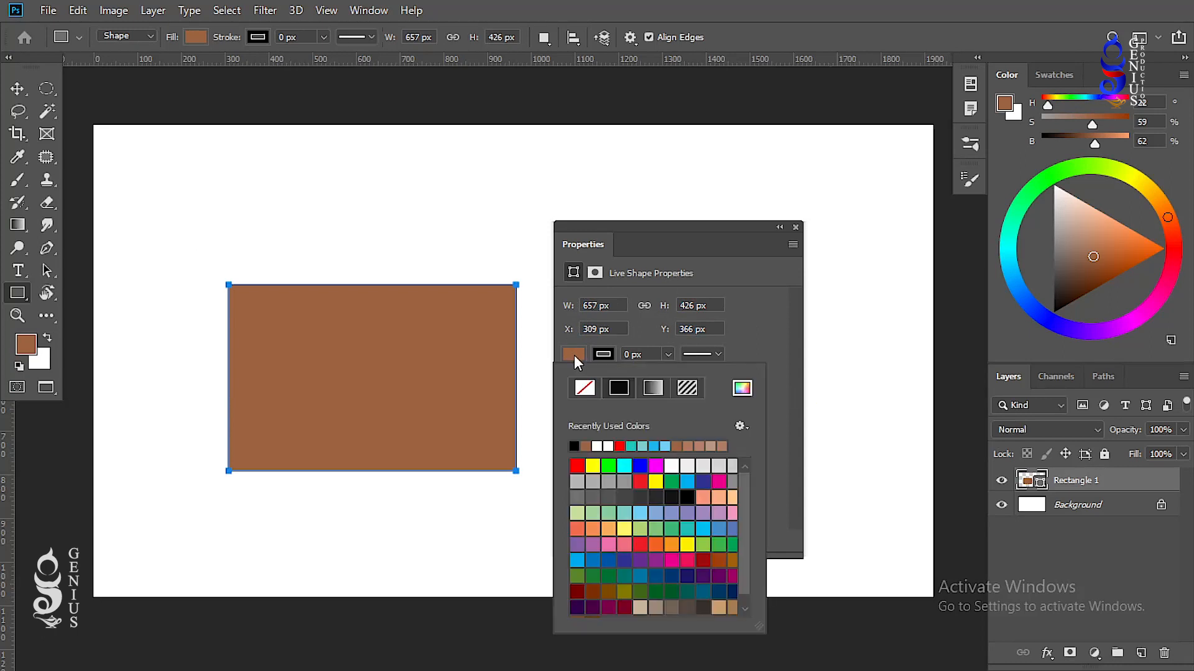
click(642, 514)
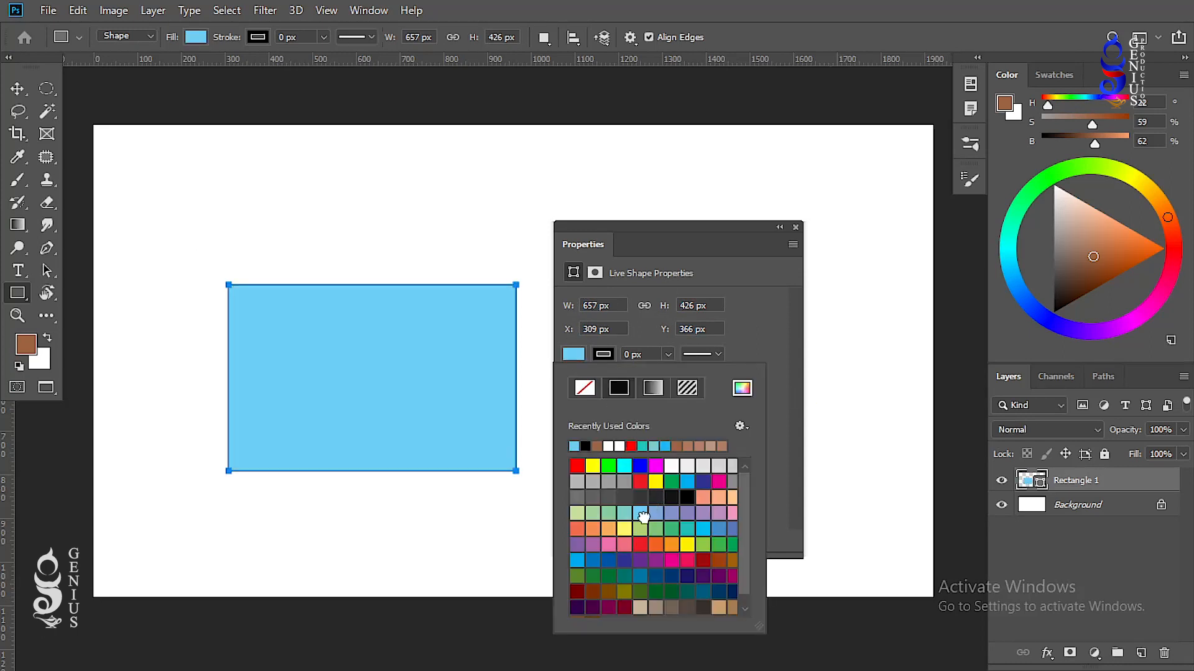
click(742, 389)
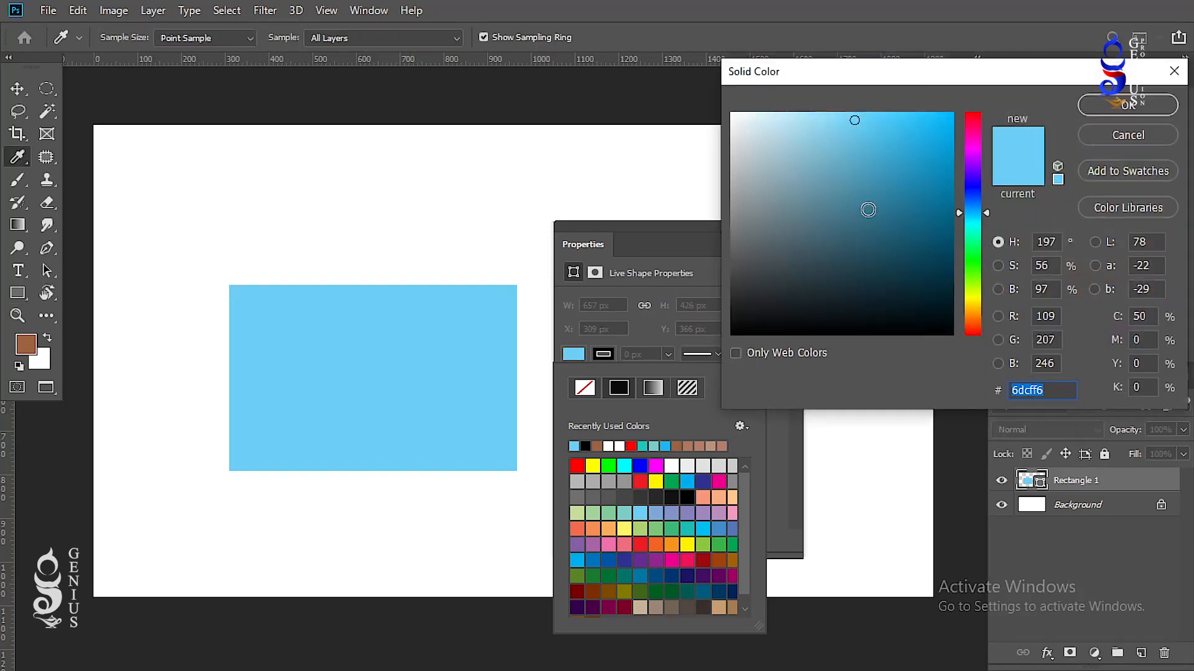
click(940, 152)
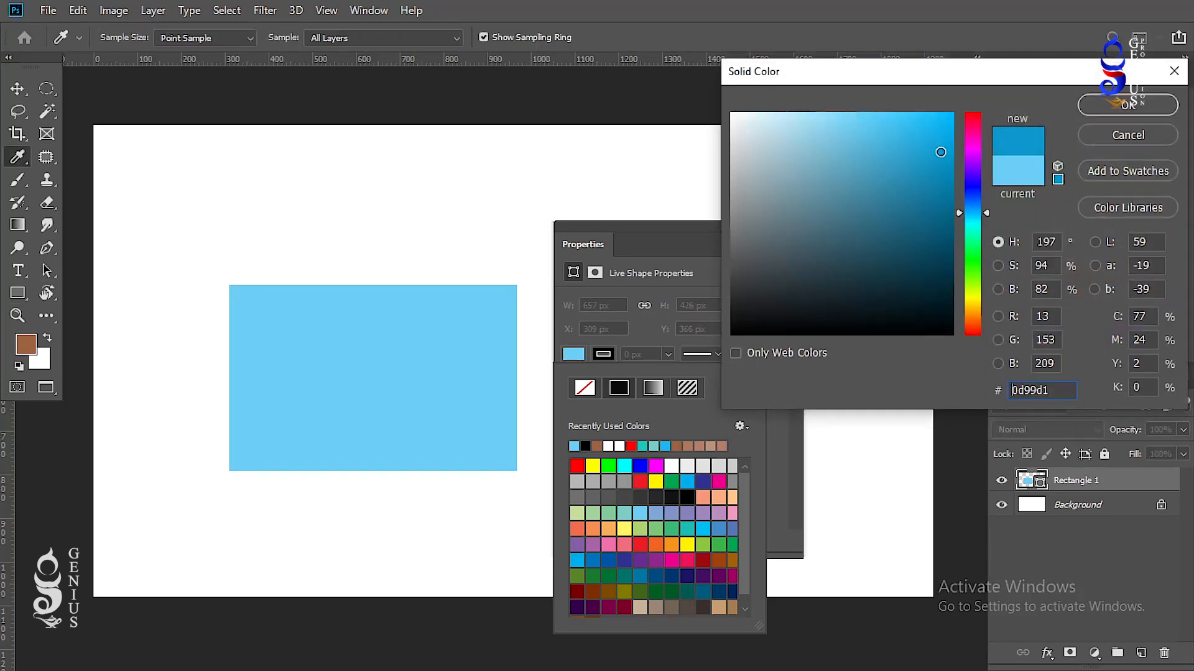
click(1094, 111)
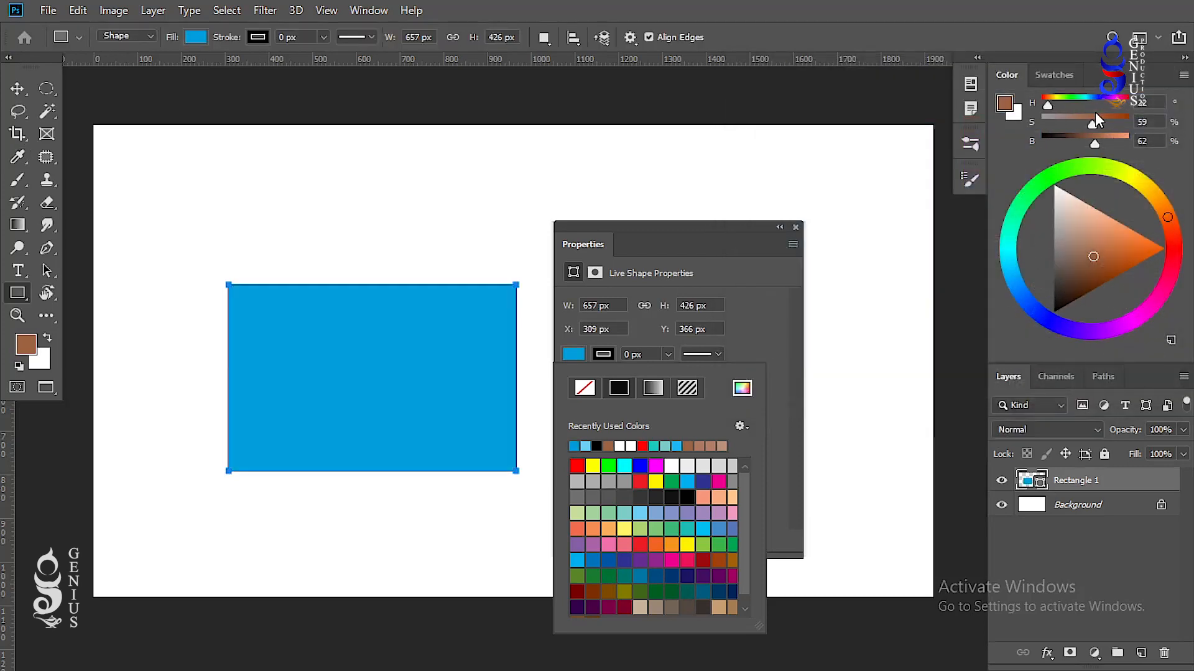
click(754, 332)
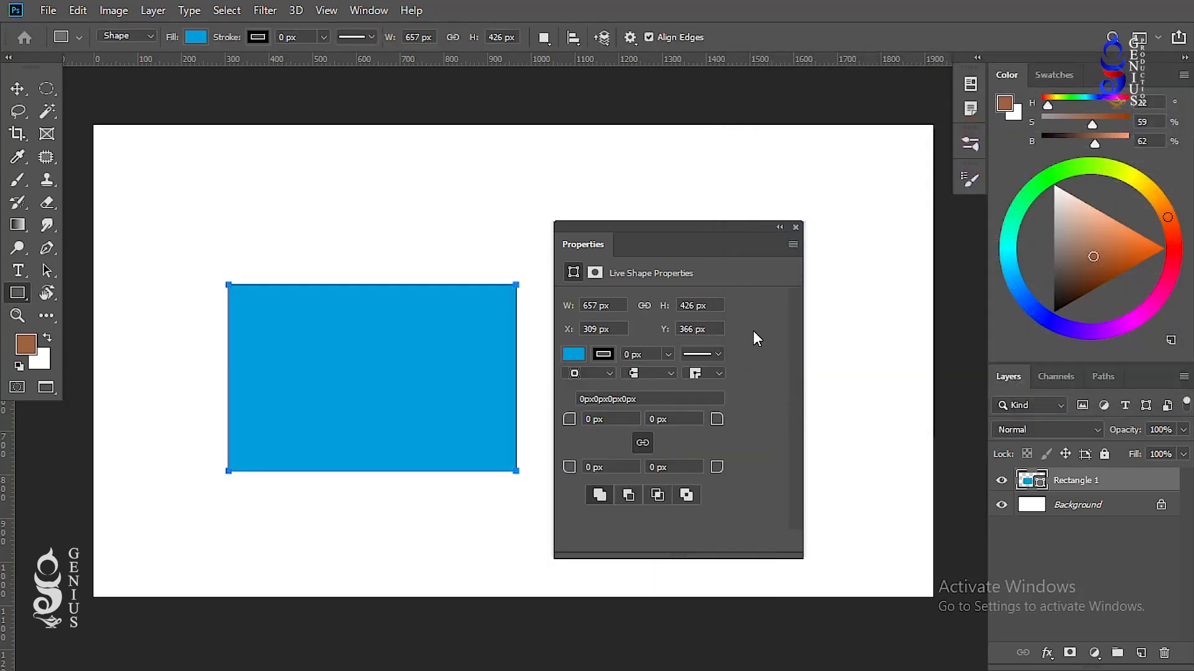
Give the rectangle a dark red #a40505 stroke about 23 px wide
click(602, 355)
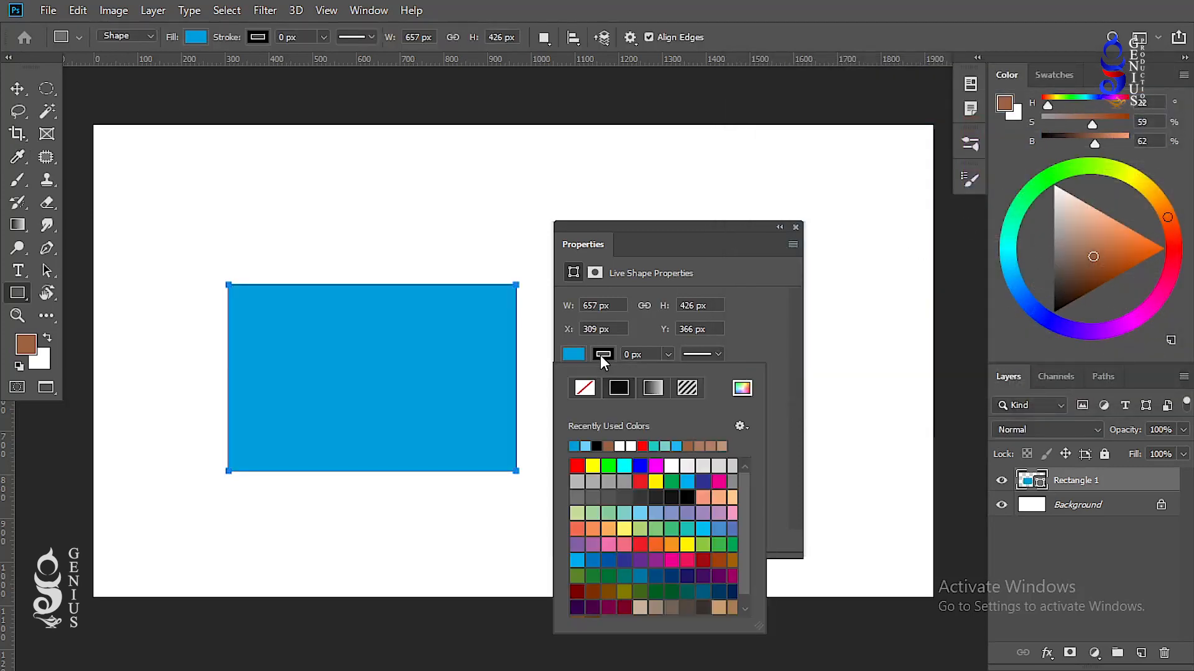
click(577, 466)
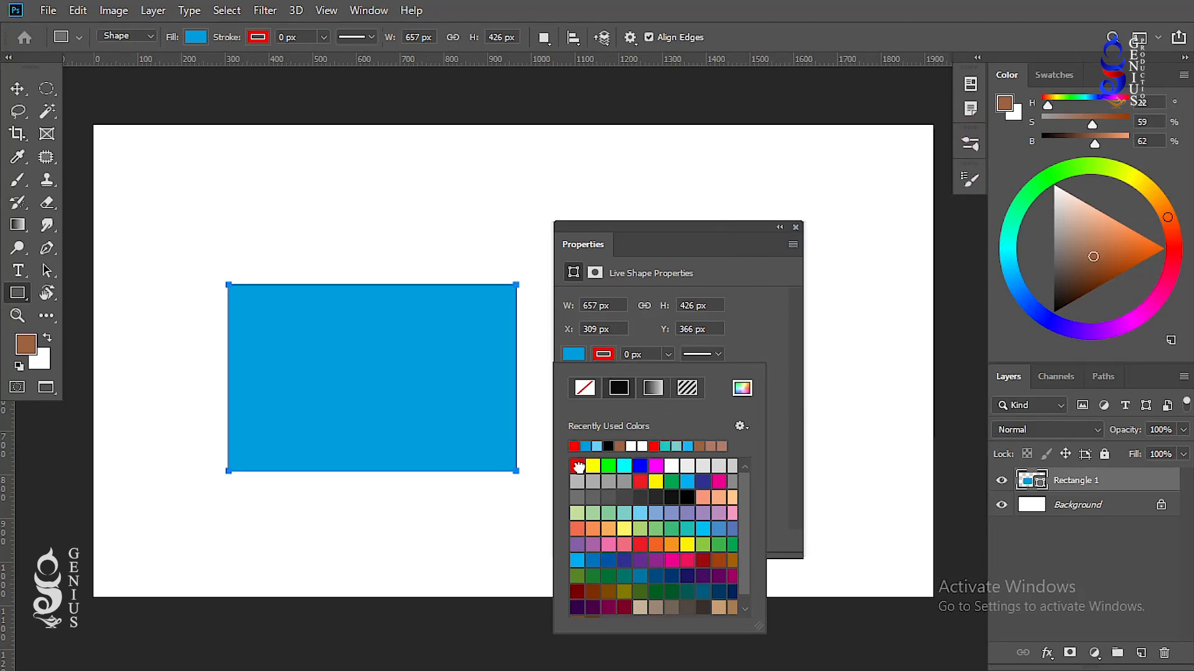
click(741, 388)
click(948, 192)
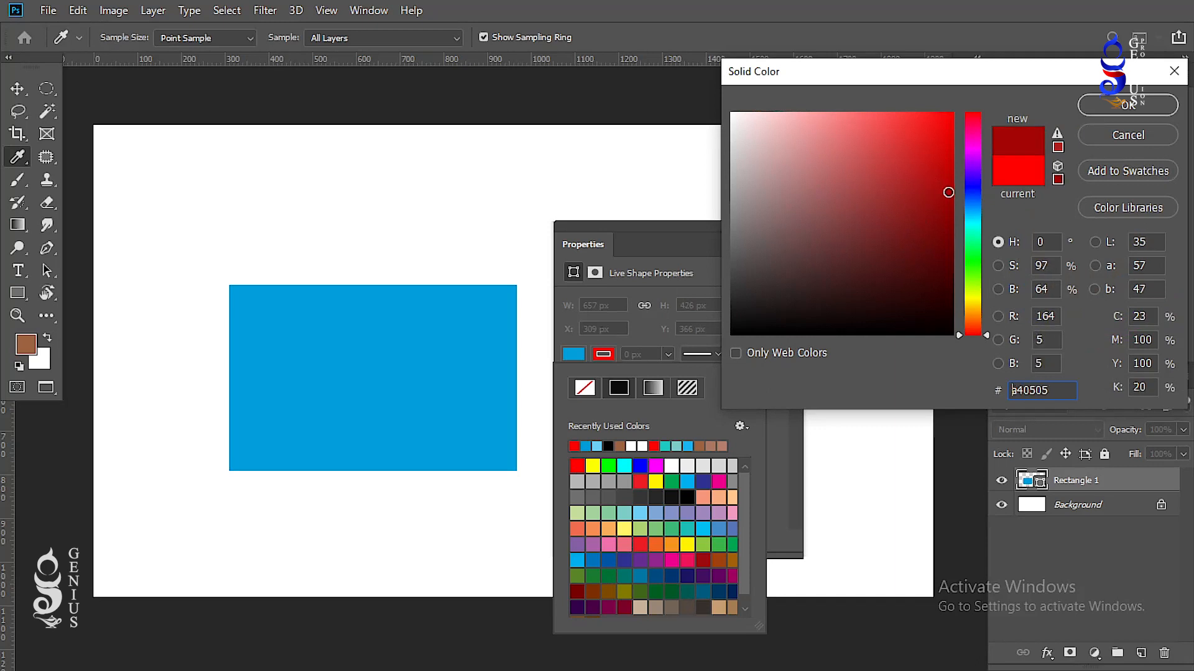
click(1123, 107)
click(668, 354)
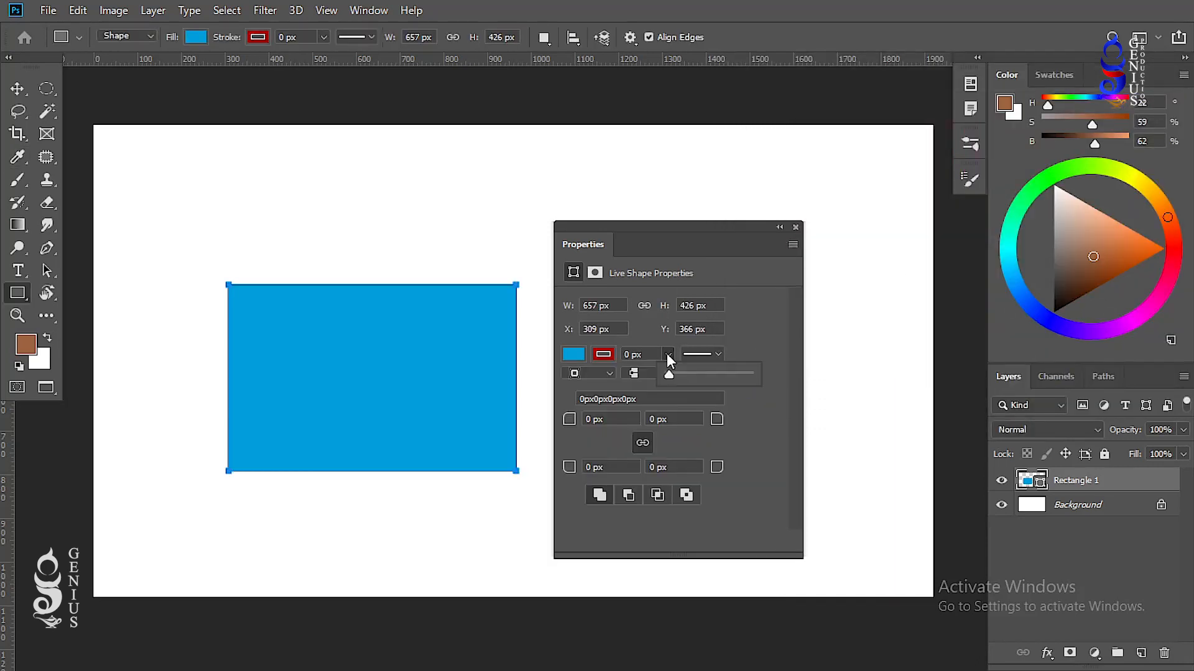
drag(668, 373, 709, 374)
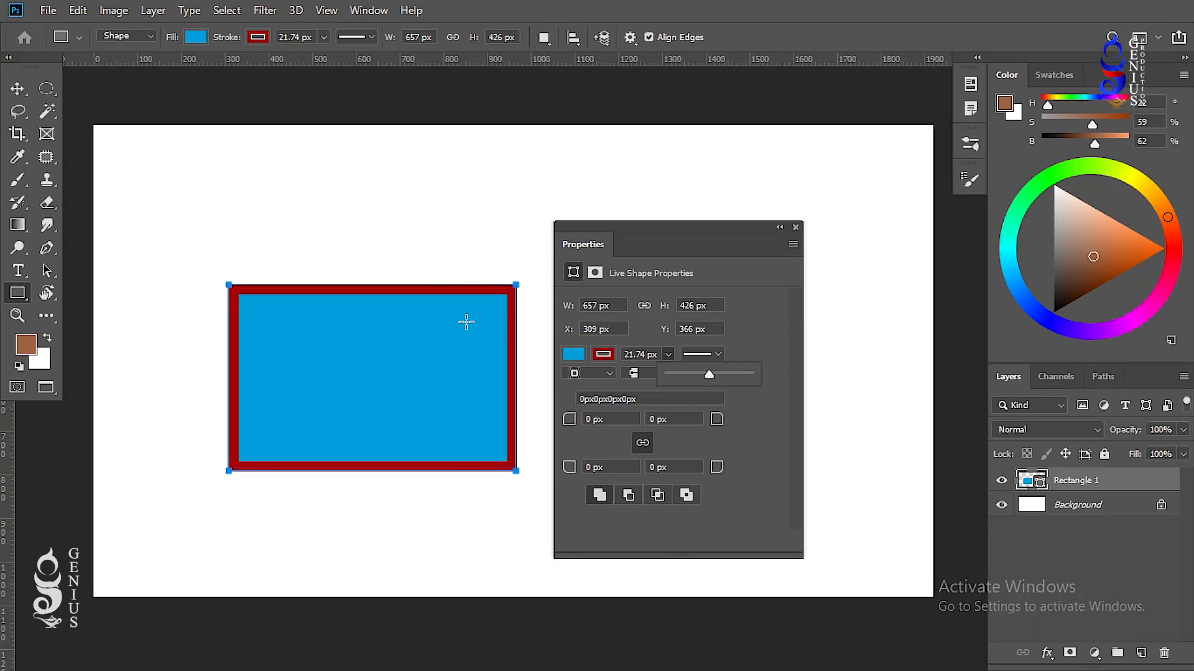
Try the dashed and dotted line types on the rectangle's stroke and restore the solid line
click(717, 353)
click(719, 437)
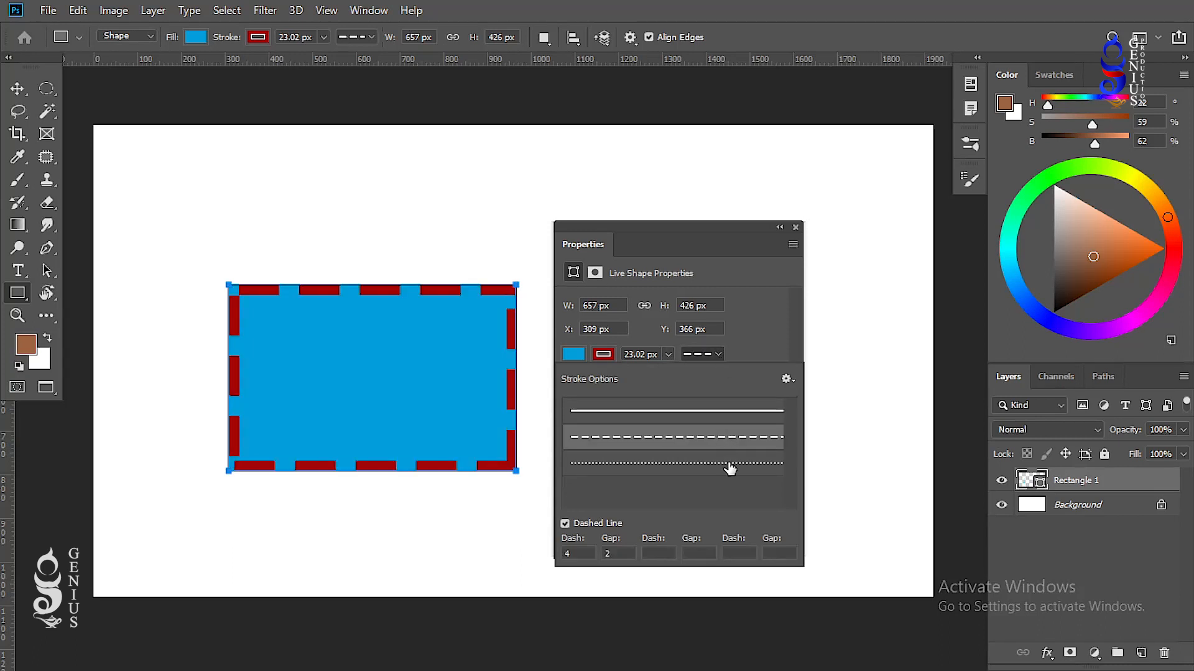
click(729, 467)
click(737, 436)
click(726, 467)
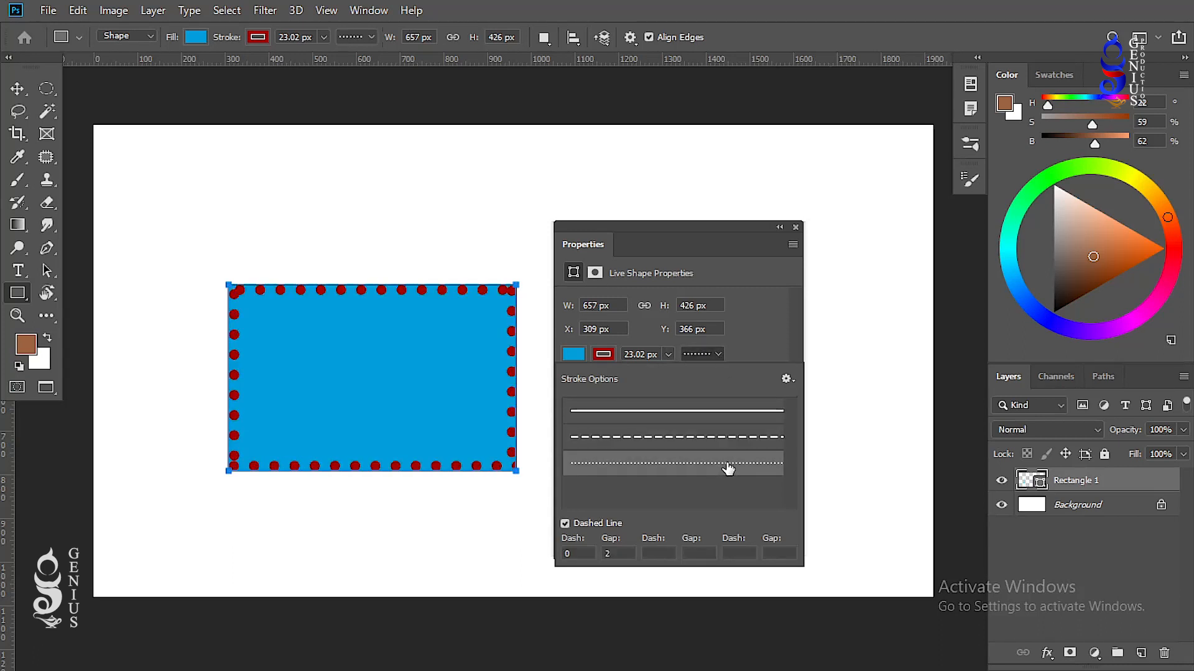
click(761, 411)
click(768, 345)
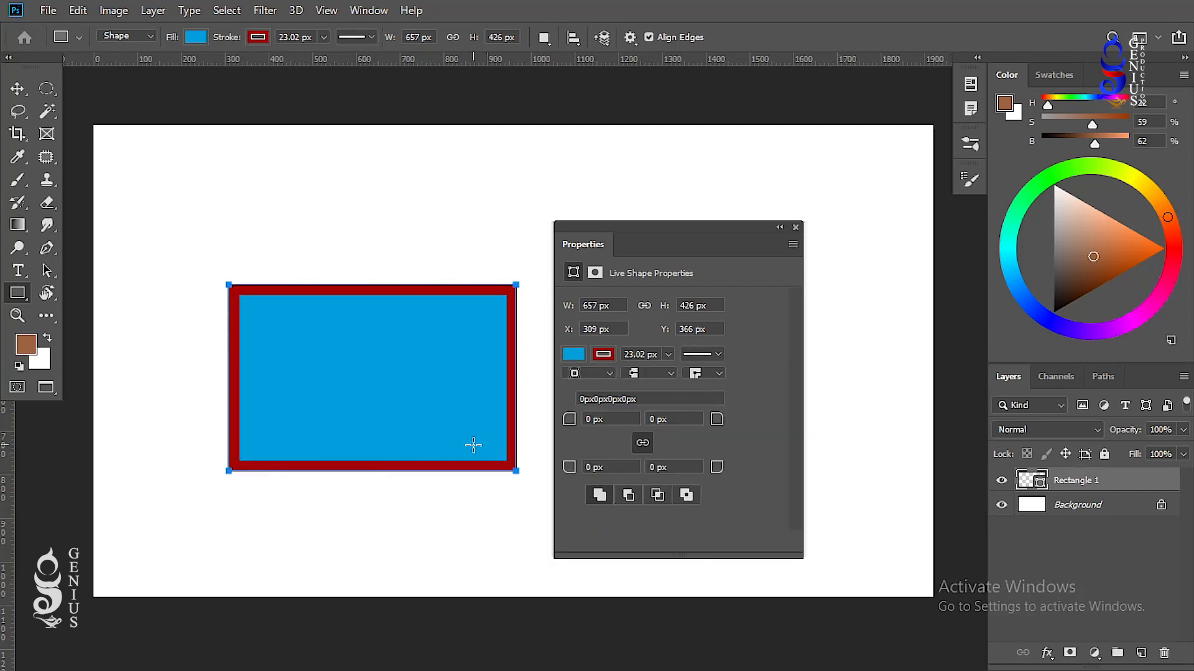
Try the centre and outside stroke alignments, inspecting the rectangle's lower-right corner up close
scroll(488, 455, up, 2)
scroll(530, 493, up, 5)
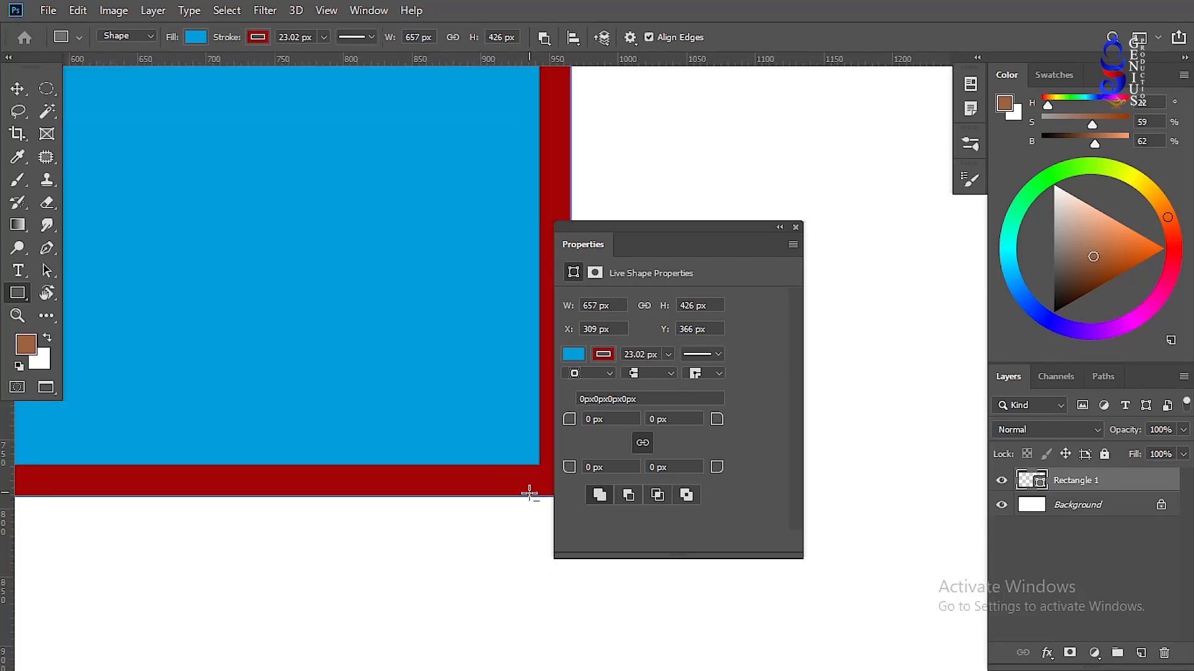
drag(525, 429, 315, 386)
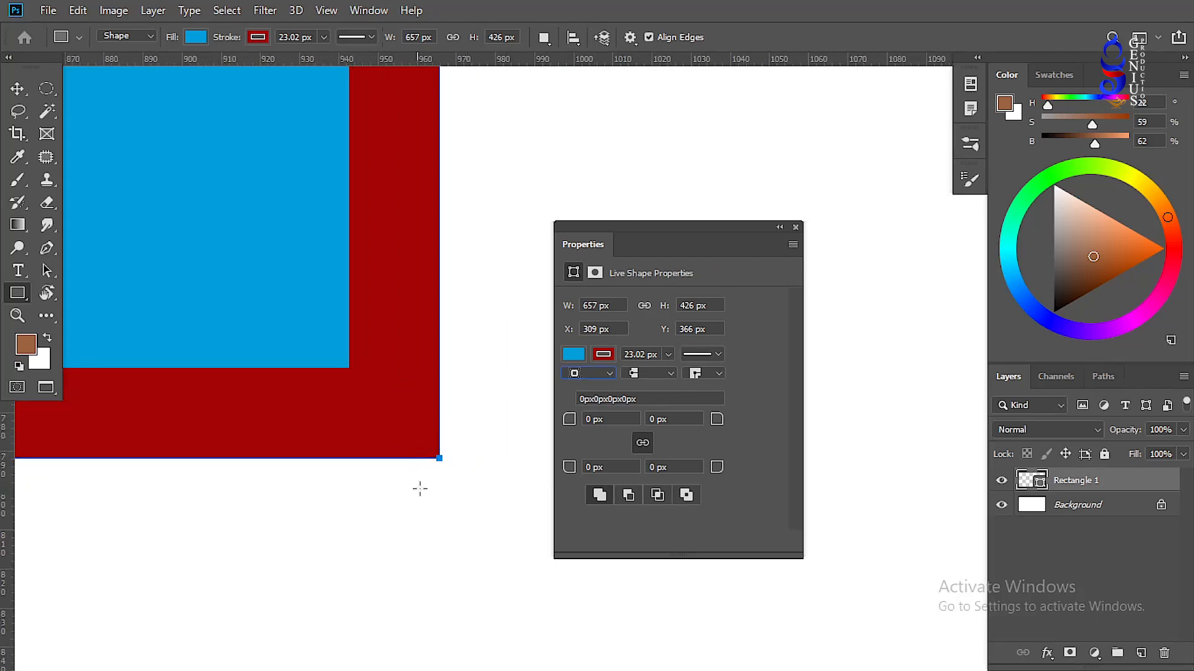
click(610, 372)
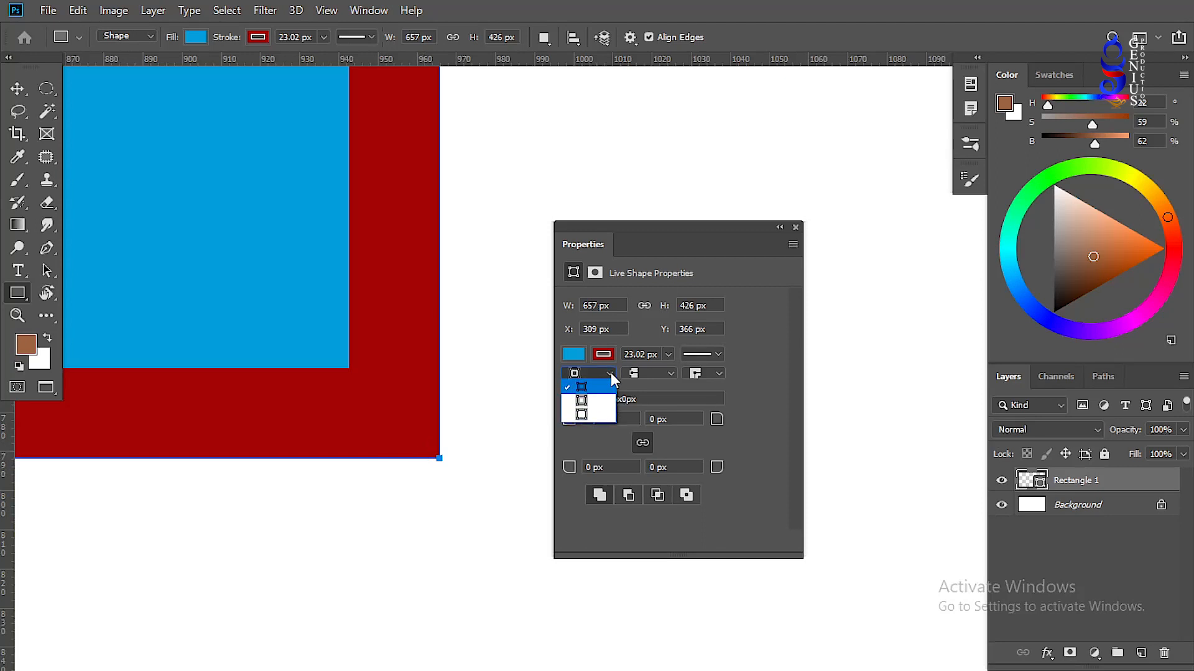
click(595, 412)
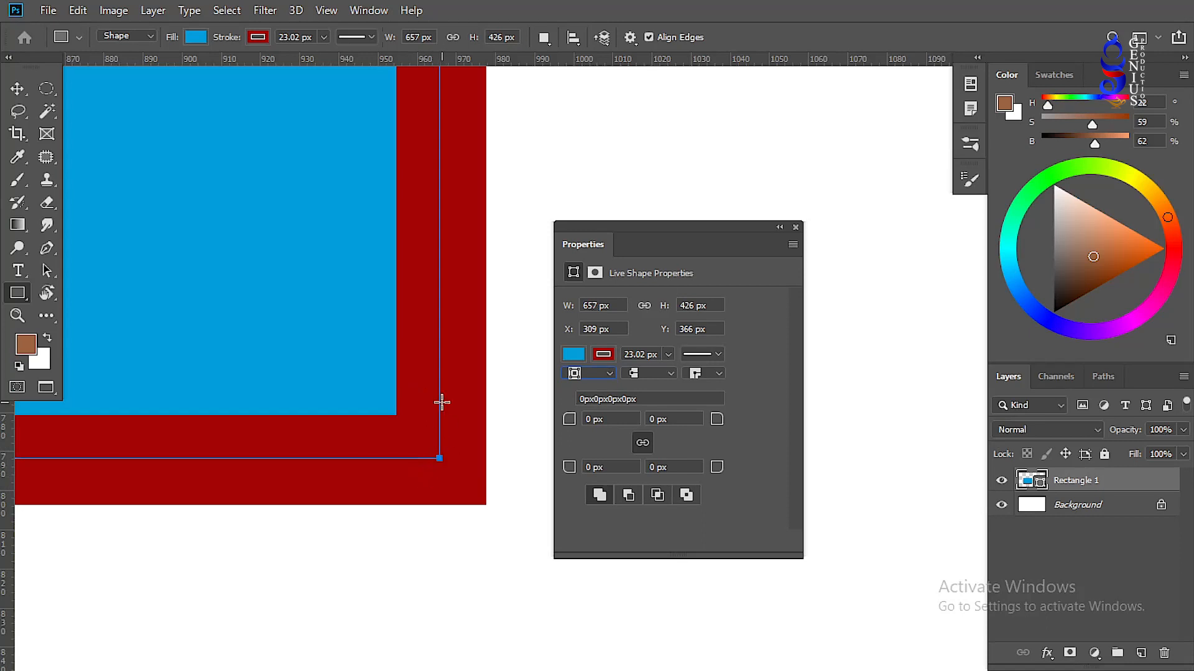
click(609, 371)
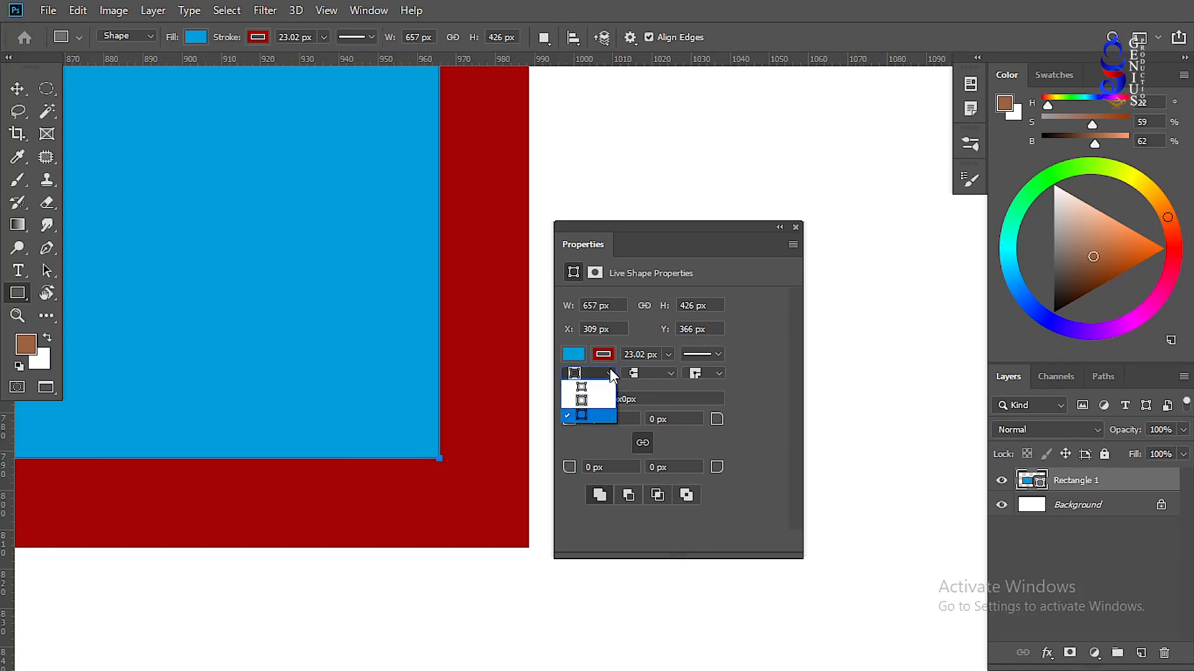
click(589, 415)
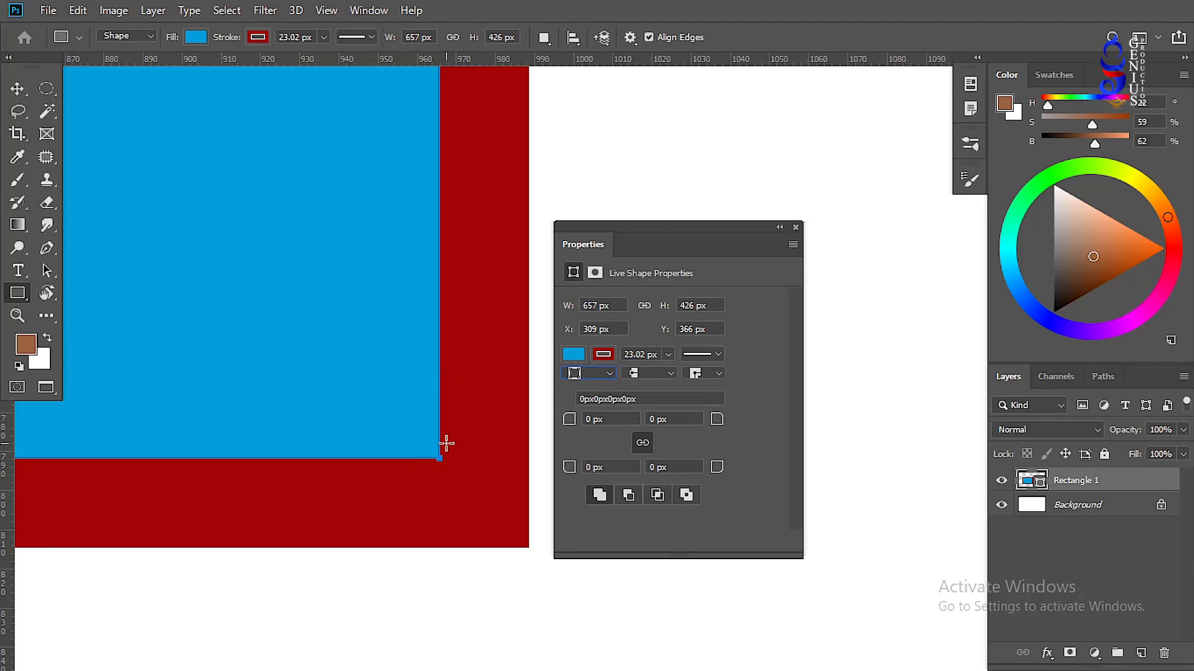
key(ctrl+1)
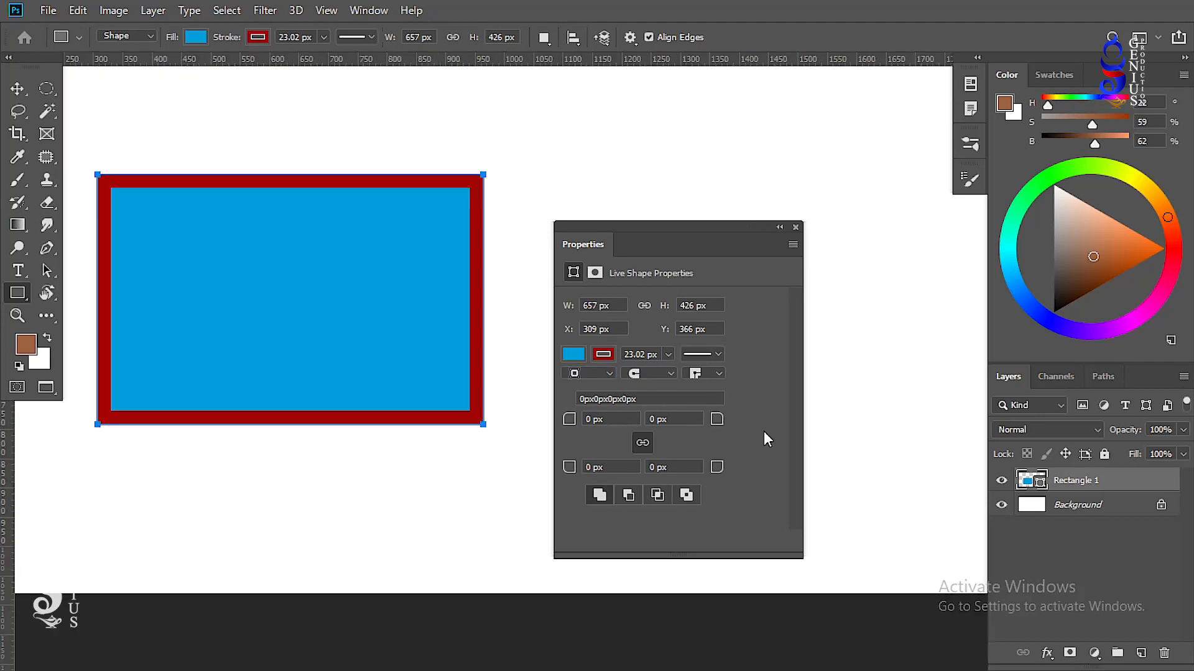
Set all four corner radii of the rectangle to 50 px, and adjust the upper-right corner's radius on its own
drag(716, 422, 754, 429)
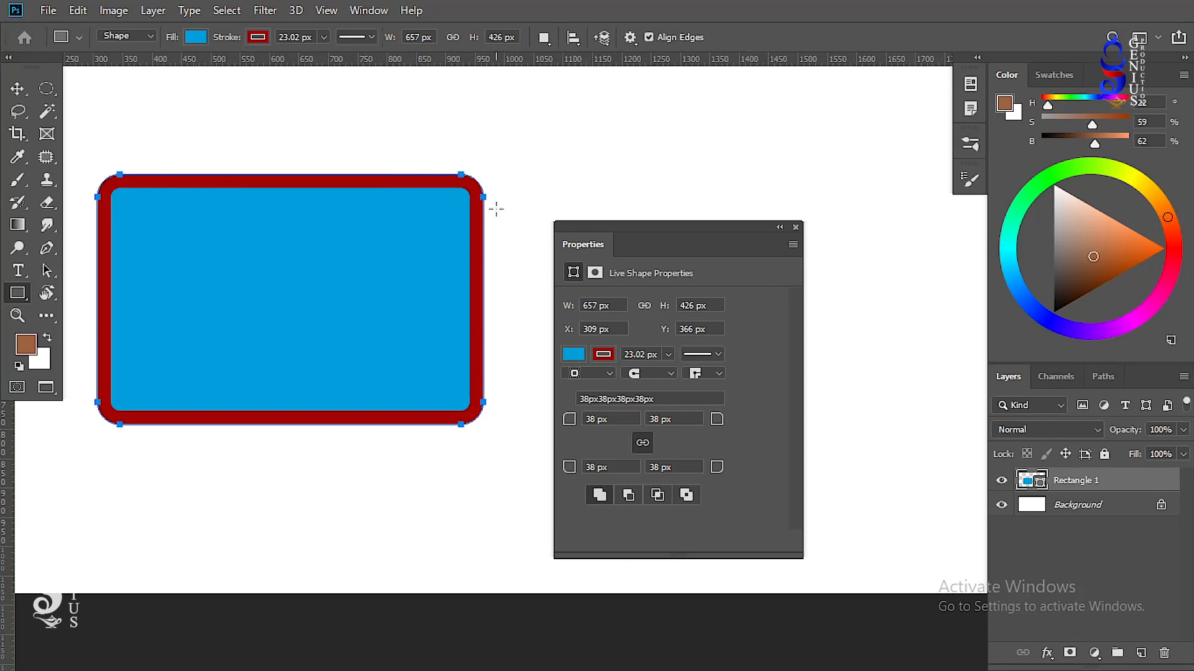
double_click(660, 419)
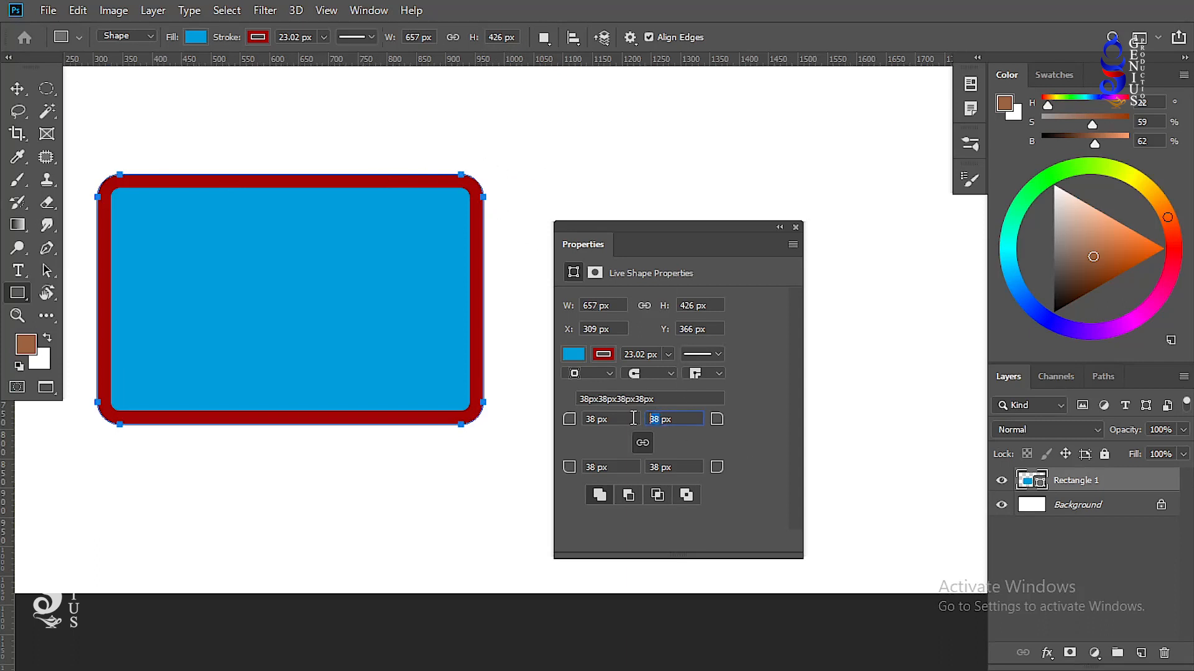
text(50)
key(Return)
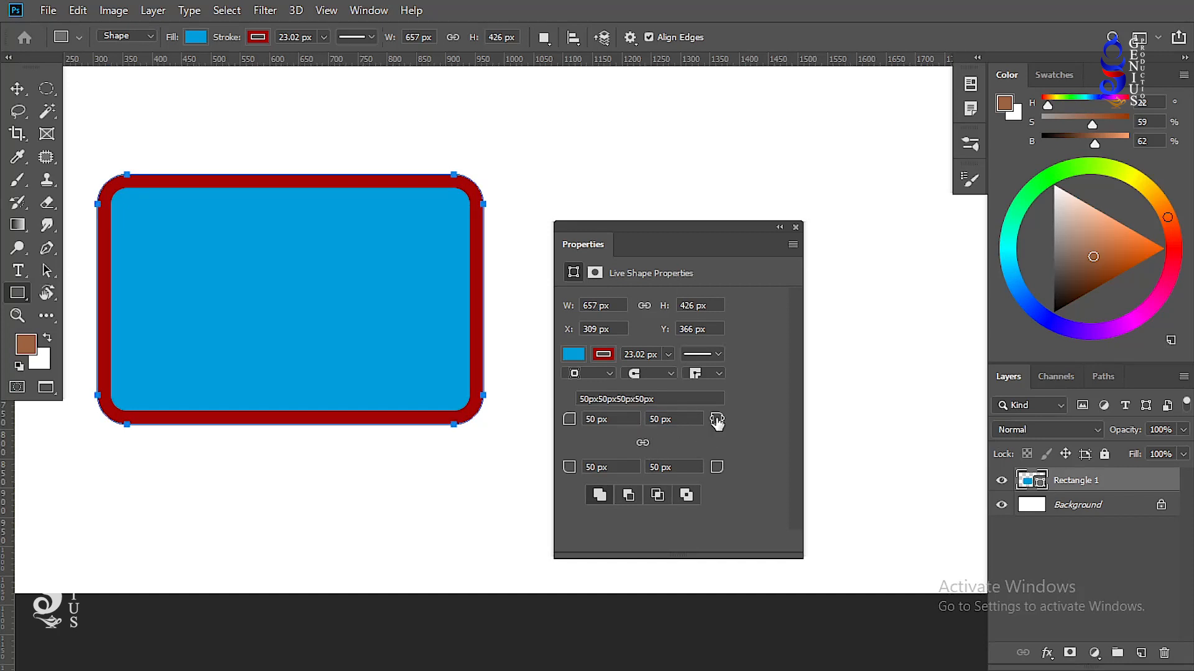
drag(717, 421, 746, 422)
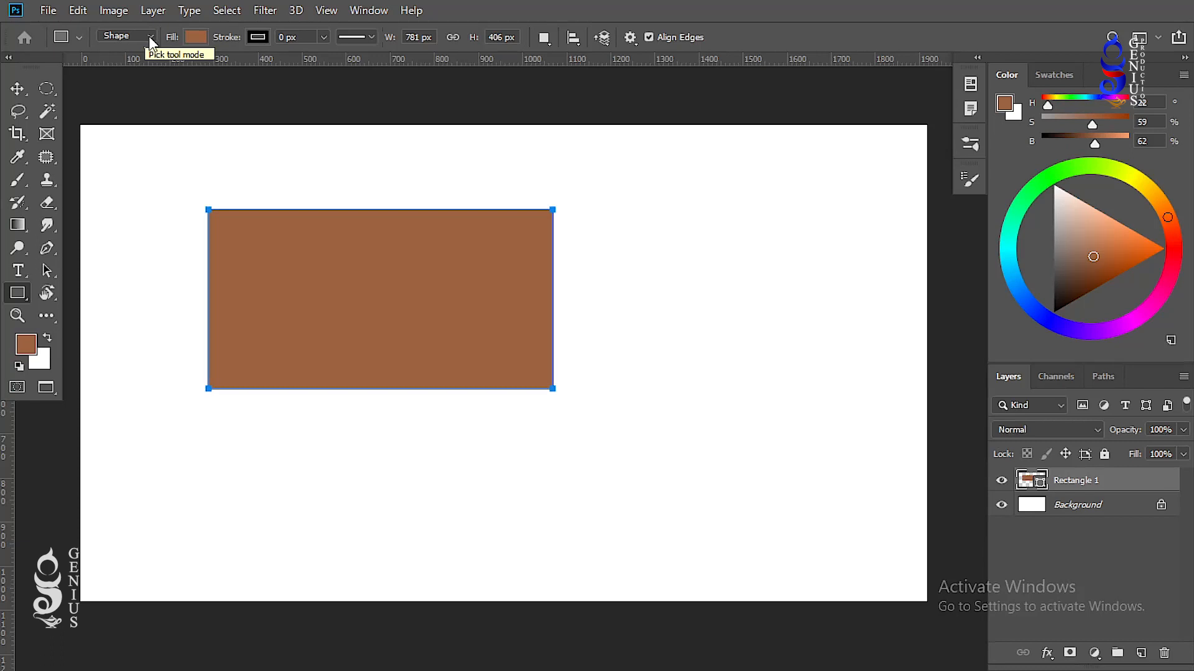
Review the tool mode, keeping Shape, and look through the fill and stroke colour choices for the brown rectangle
click(148, 37)
click(145, 51)
click(203, 34)
click(203, 34)
click(261, 37)
click(262, 36)
Set the brown rectangle's stroke width to 6.35 px and look at its stroke options, keeping the solid line
click(322, 37)
drag(340, 60, 347, 60)
click(357, 37)
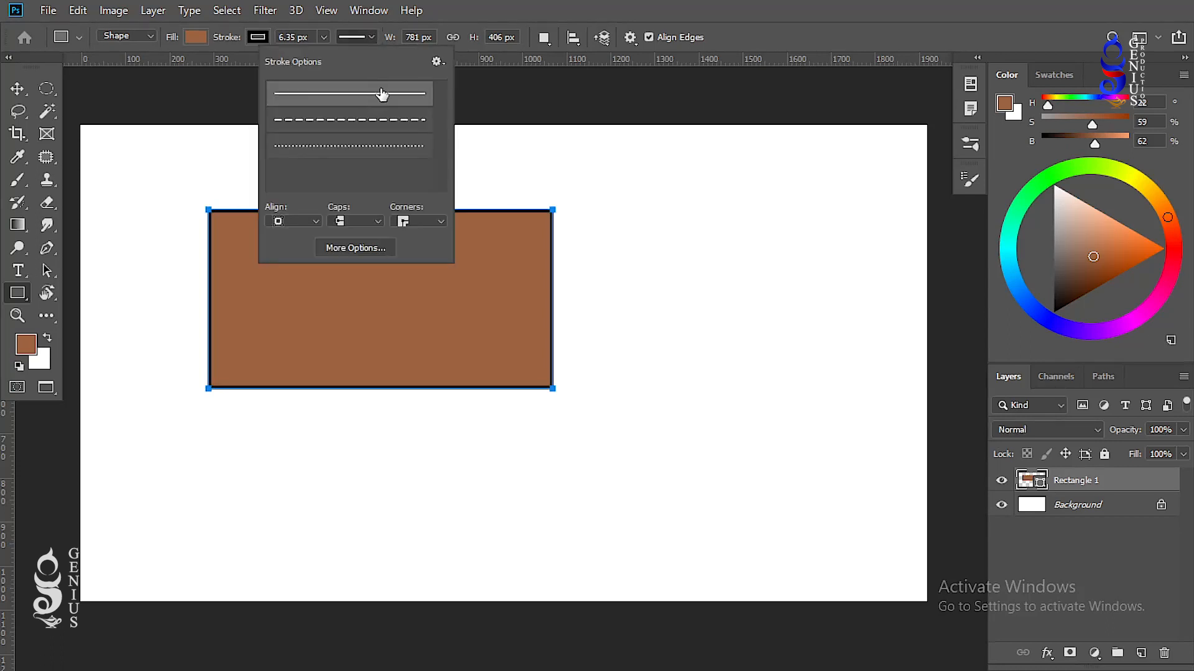
click(366, 35)
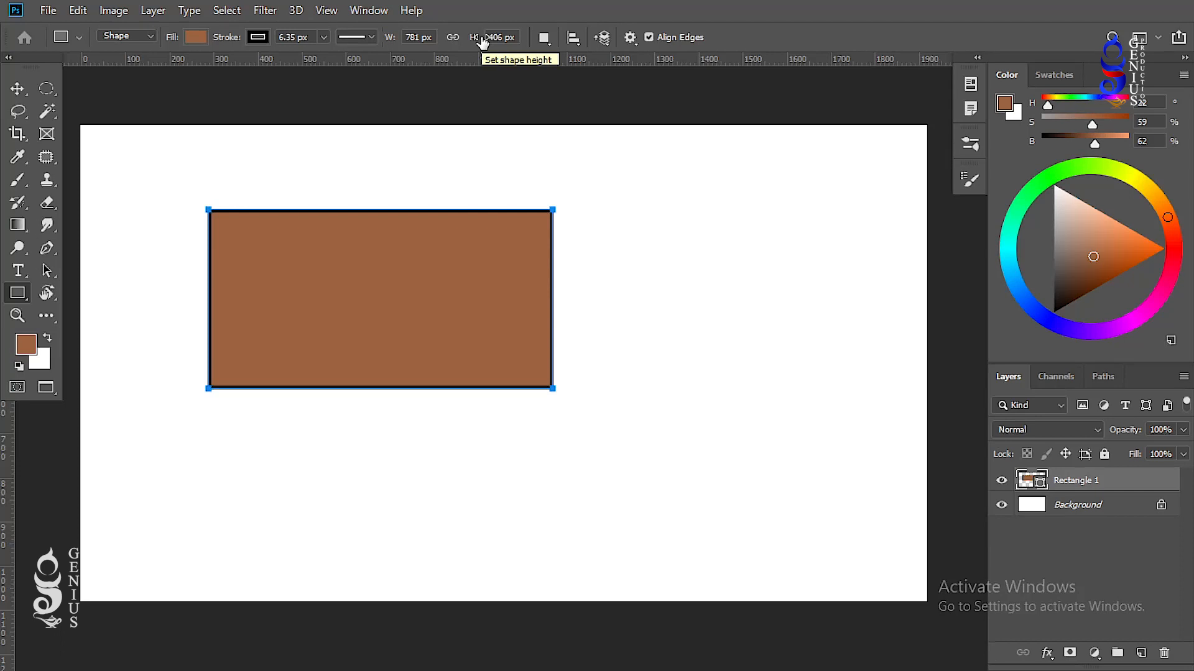
With the New Layer path operation, draw a separate rectangle about 316 by 425 px beside the first, and undo it
click(544, 39)
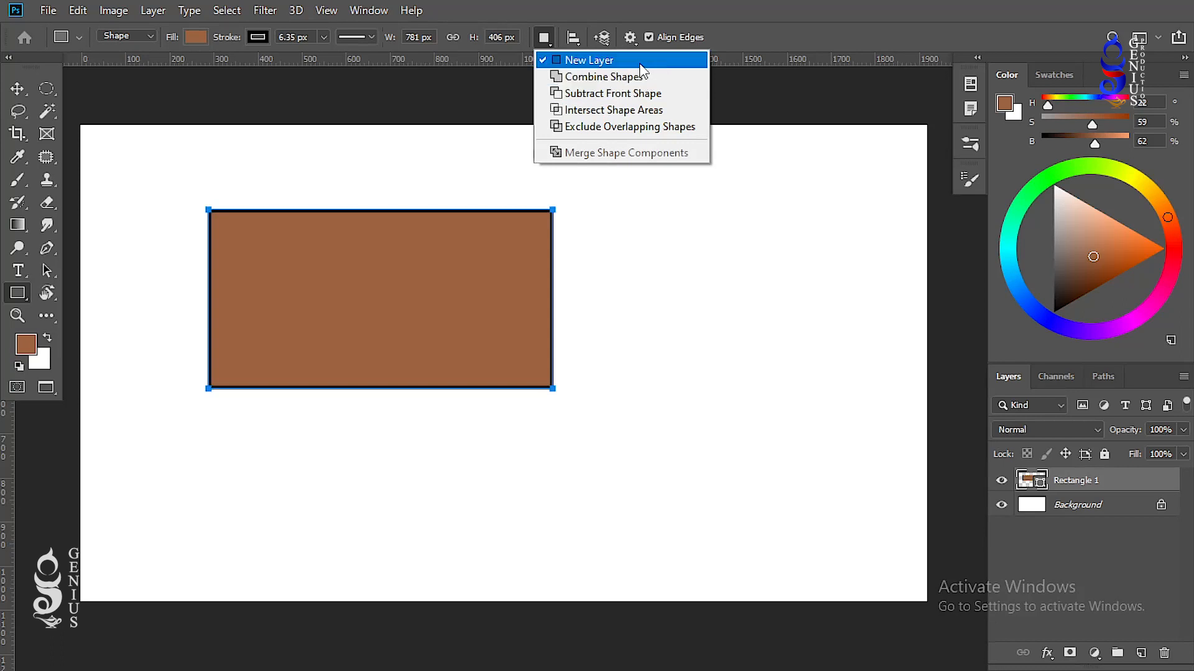
click(630, 237)
drag(630, 219, 770, 406)
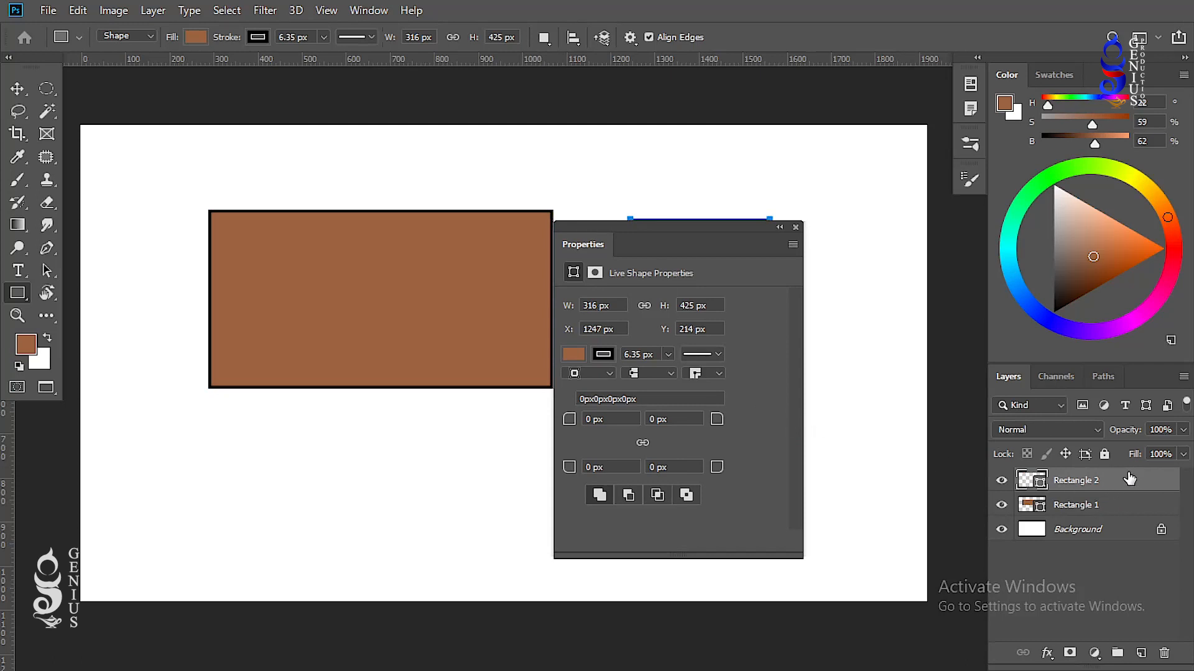
key(ctrl+z)
With Combine Shapes, draw a rectangle about 473 by 385 px to the right of the first on the same layer
click(544, 38)
click(618, 74)
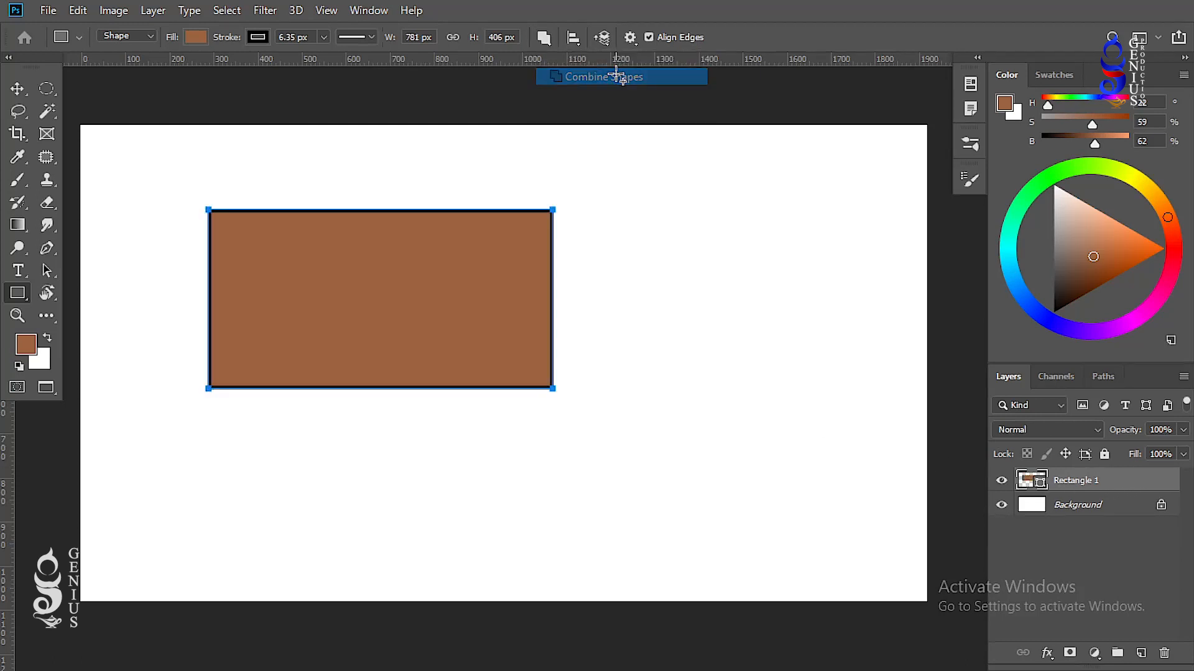
drag(622, 218, 830, 387)
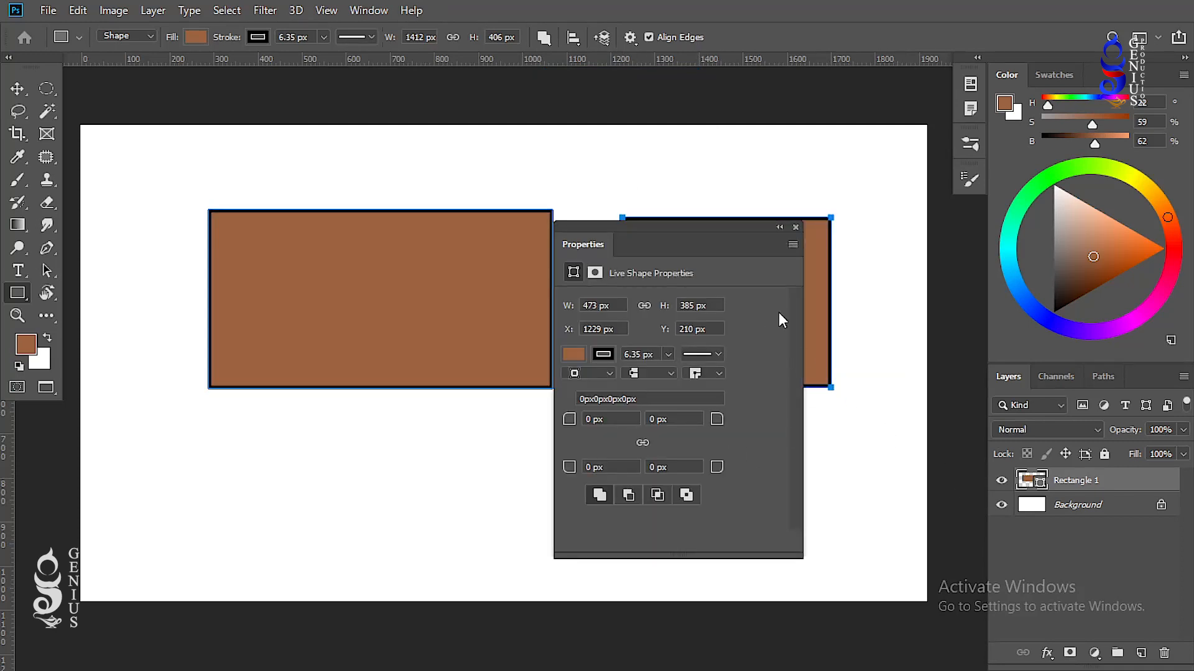
click(795, 228)
With Subtract Front Shape, draw a rectangle overlapping the lower-right corner of the brown rectangle to cut it away
click(544, 37)
click(663, 93)
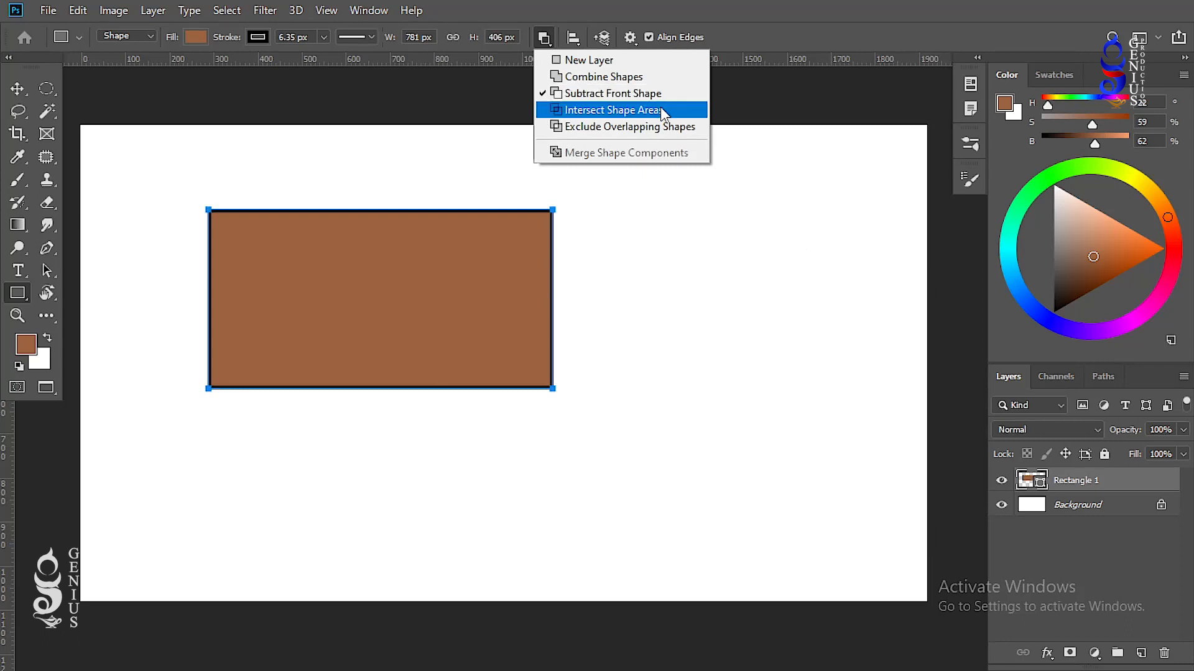
click(452, 305)
drag(452, 303, 689, 465)
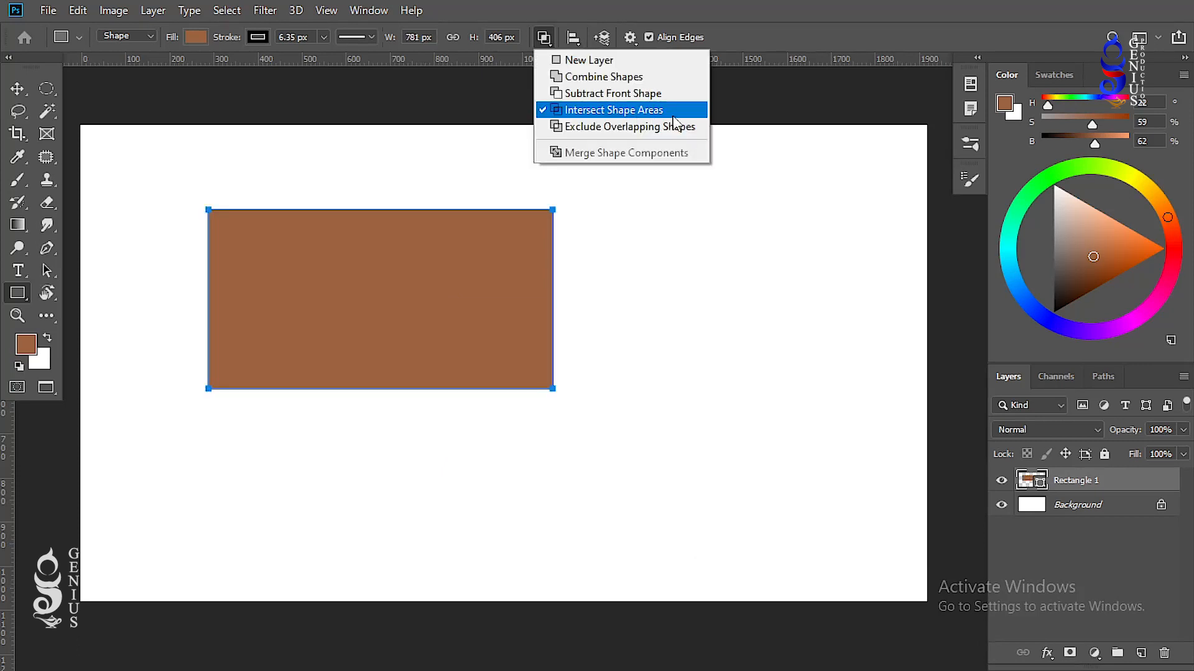
With Intersect Shape Areas, draw a rectangle about 527 by 417 px overlapping the brown rectangle's lower-right corner
click(450, 296)
drag(449, 293, 681, 475)
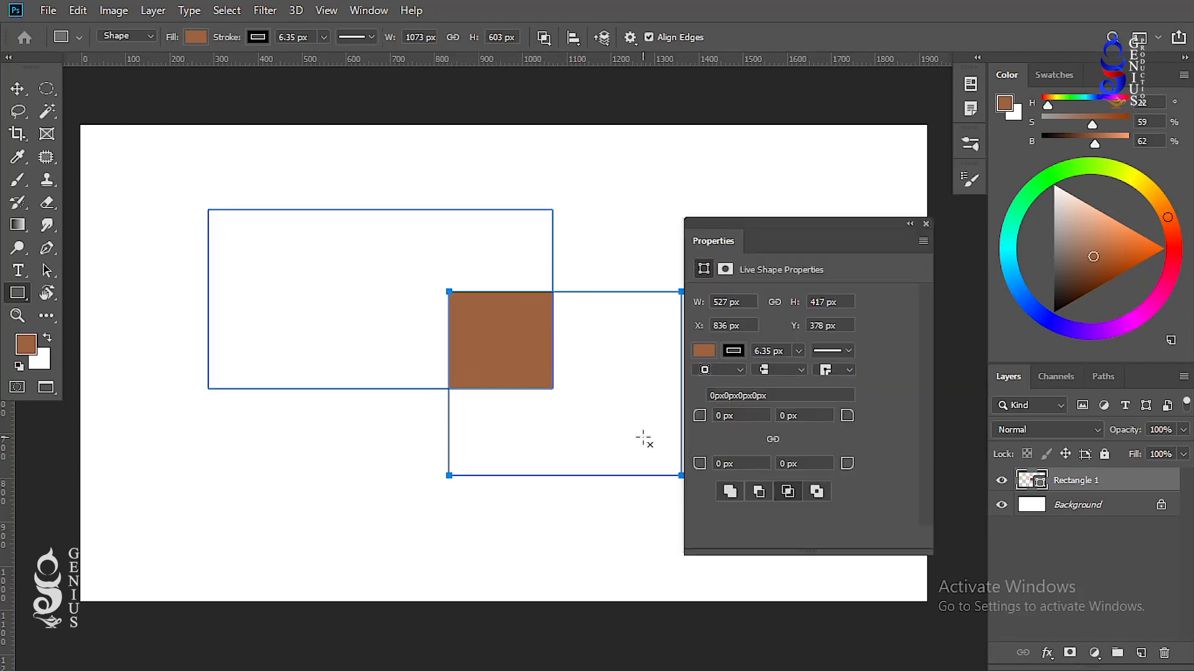
Undo the intersected rectangle and, with Exclude Overlapping Shapes, draw one about 540 by 486 px overlapping the brown rectangle's lower-right corner
key(ctrl+z)
click(543, 37)
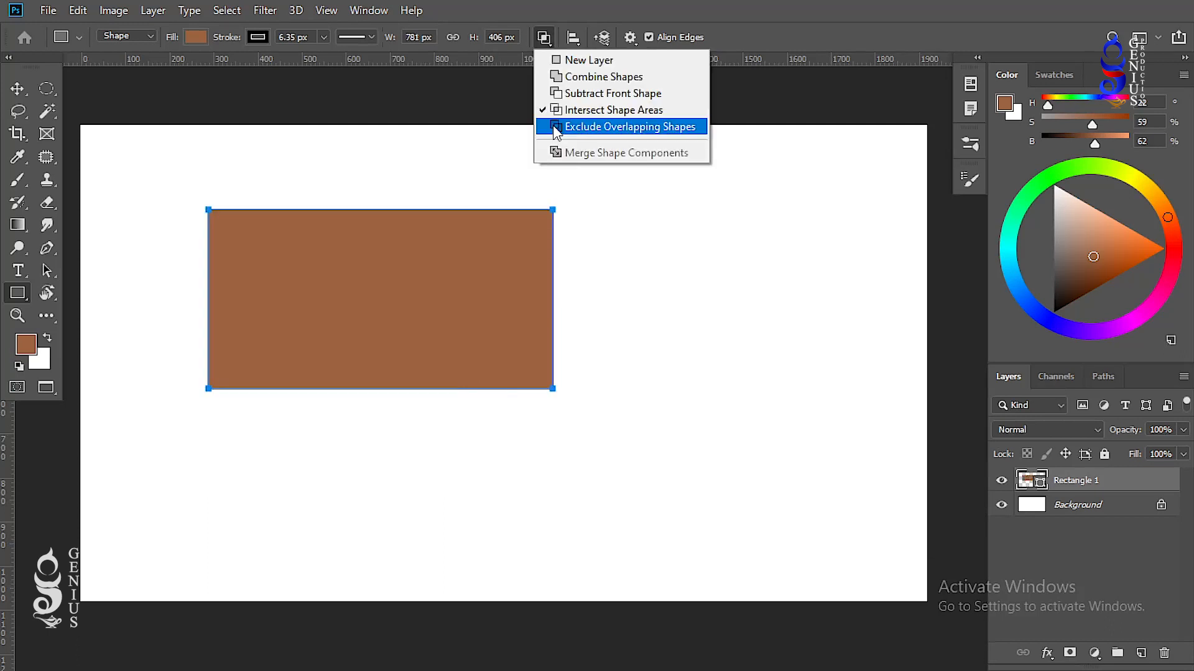
click(555, 128)
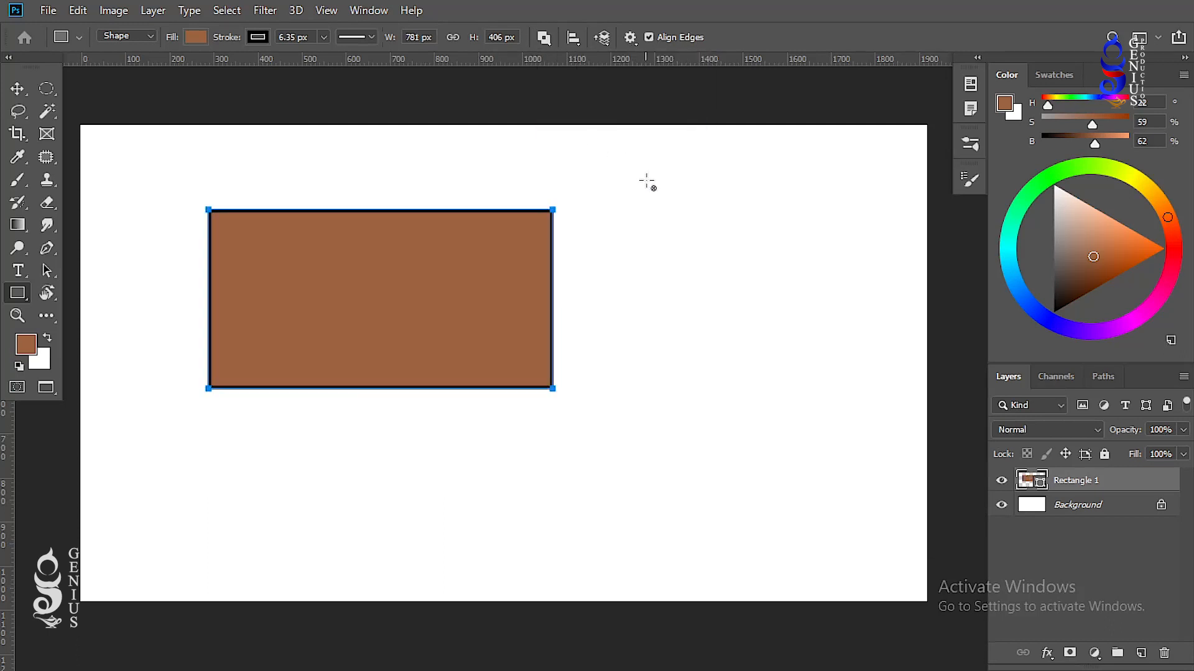
drag(445, 294, 682, 508)
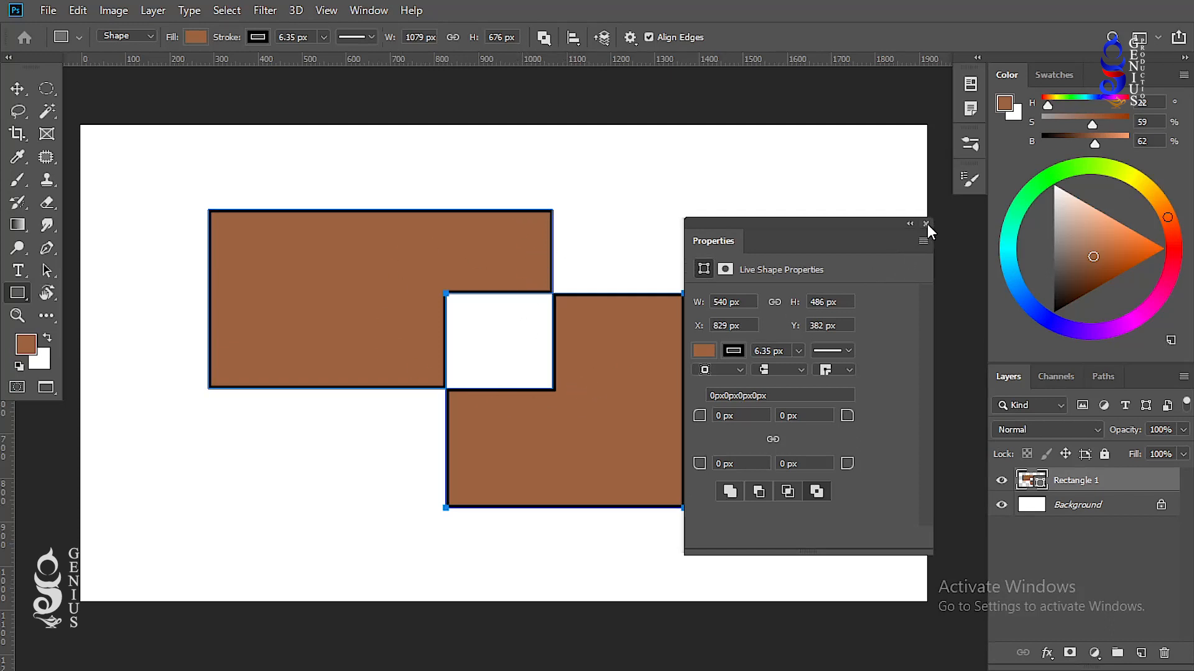
click(925, 224)
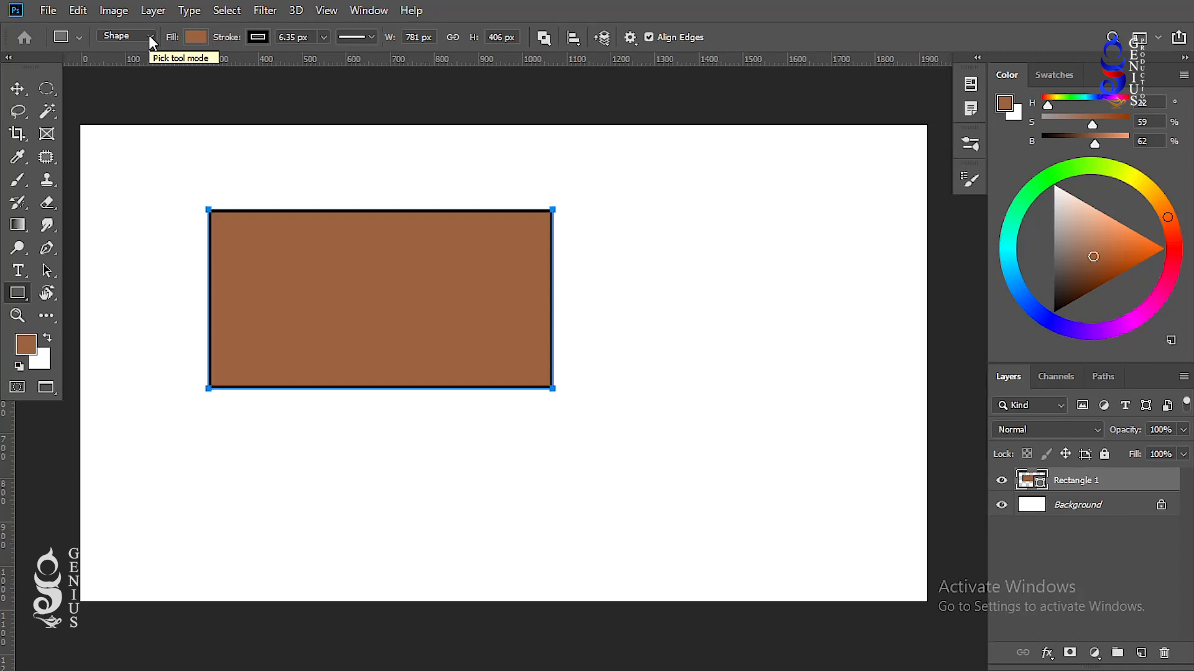
Switch the Rectangle tool to Path mode and draw a rectangular path to the right of the brown rectangle
click(148, 34)
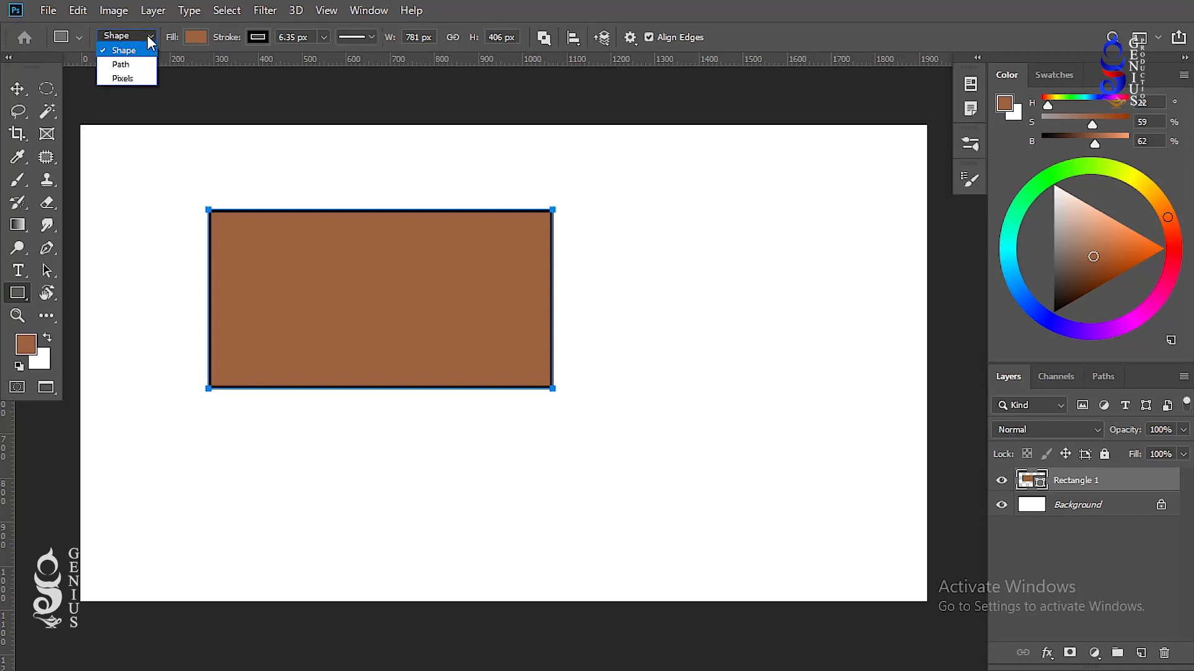
click(141, 65)
click(138, 36)
click(146, 63)
drag(593, 210, 871, 398)
drag(869, 224, 429, 189)
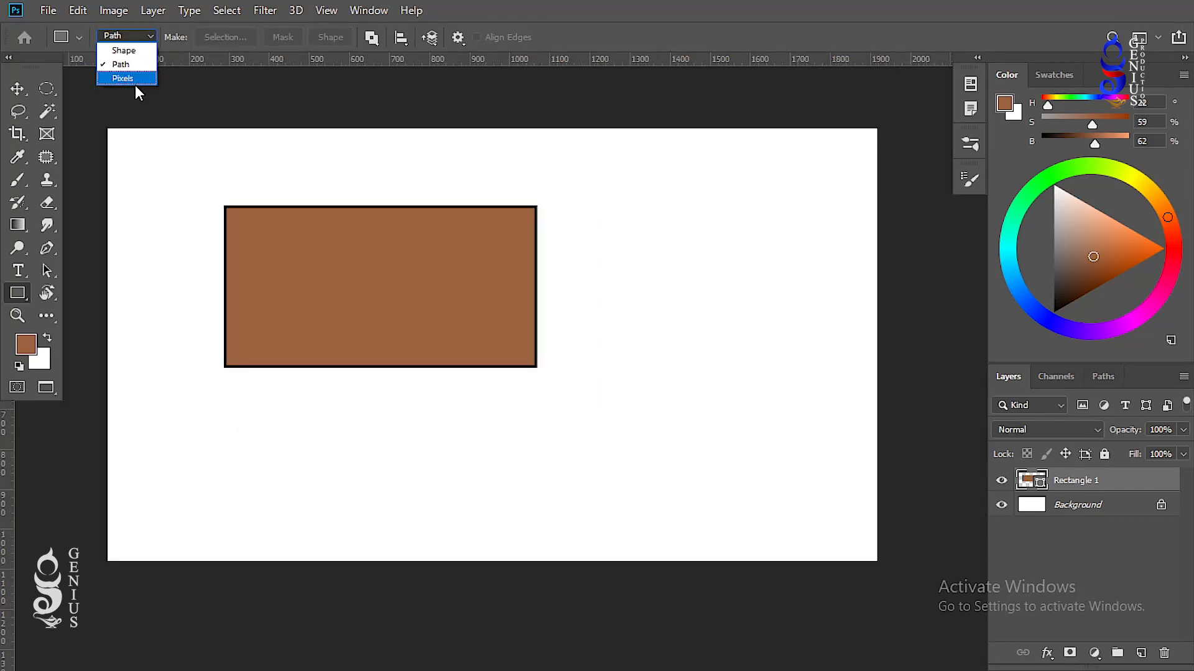
Switch the Rectangle tool to Pixels mode, add a new layer, and draw a filled rectangle to the right of the brown one
click(140, 77)
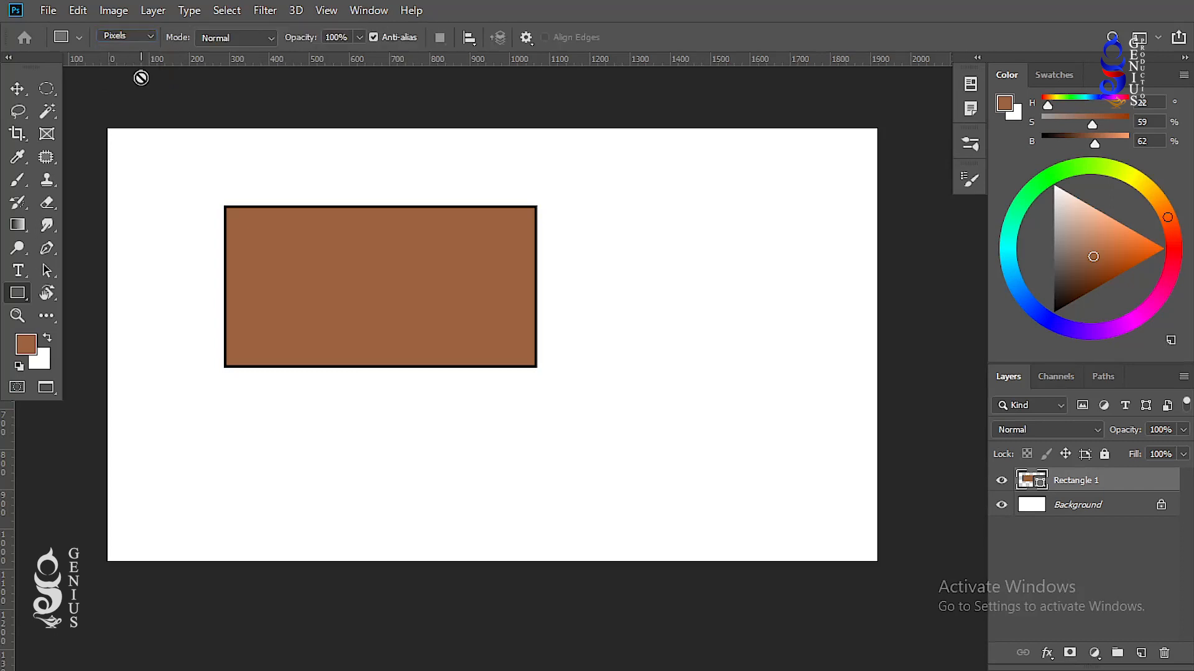
click(1142, 653)
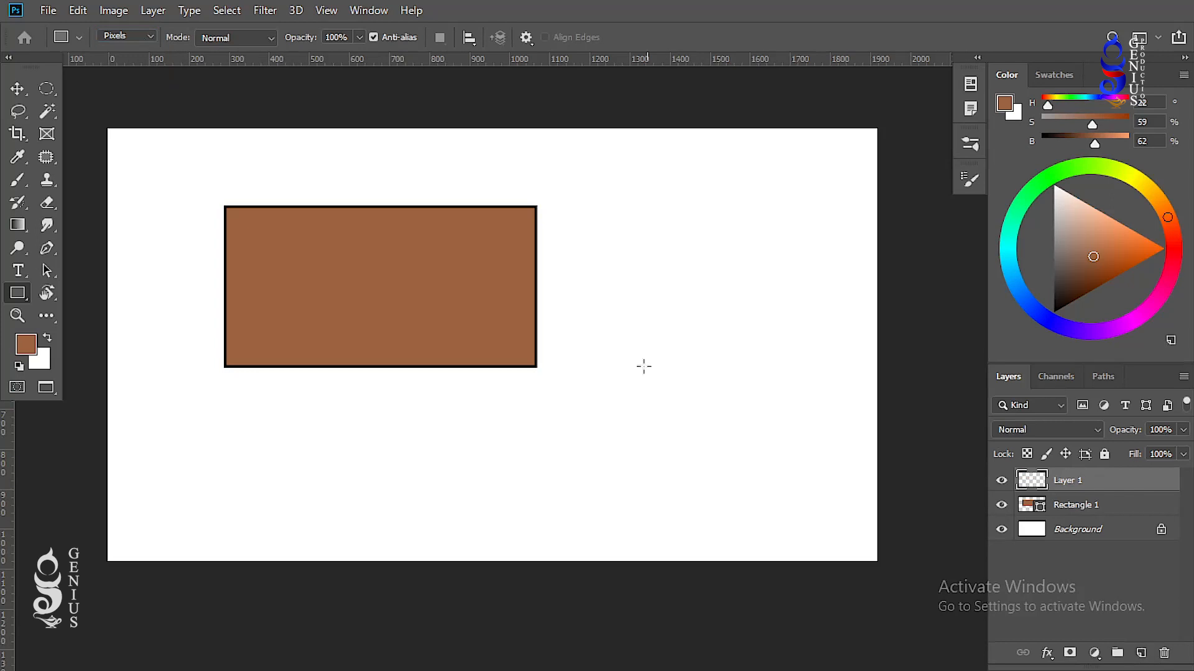
drag(576, 203, 799, 366)
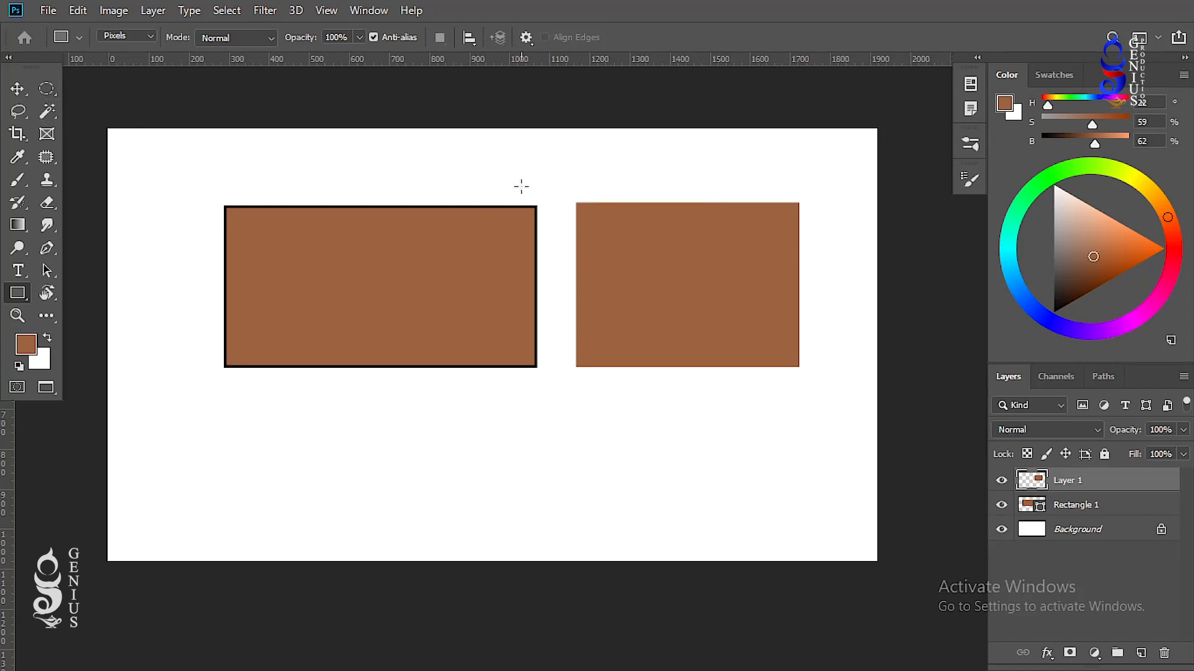
With the Rounded Rectangle tool and a 10 px radius, draw a shape about 564 by 491 px and examine its rounded corner
right_click(18, 293)
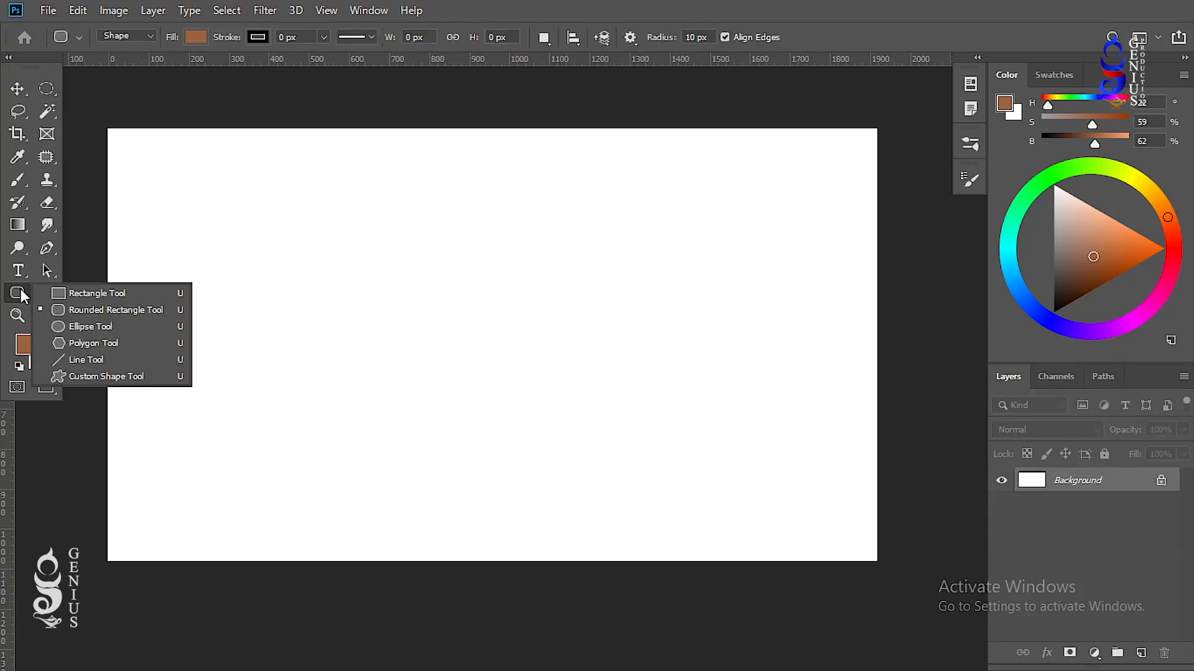
click(125, 310)
drag(222, 234, 445, 428)
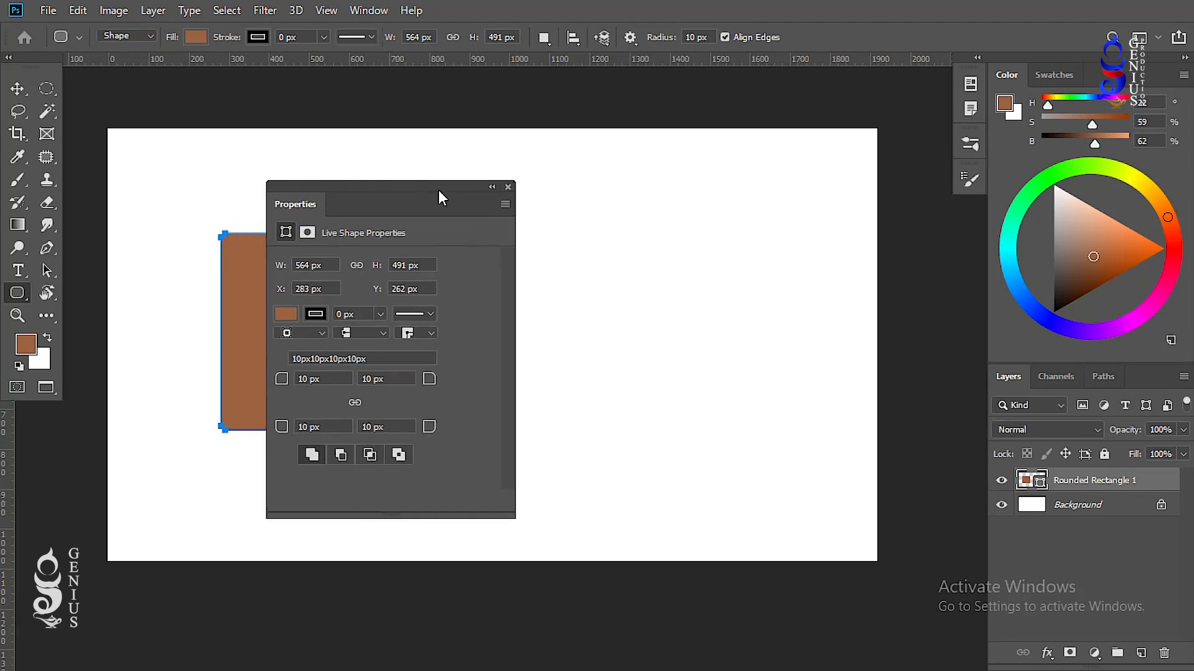
drag(401, 189, 679, 188)
scroll(477, 232, up, 2)
scroll(476, 232, up, 3)
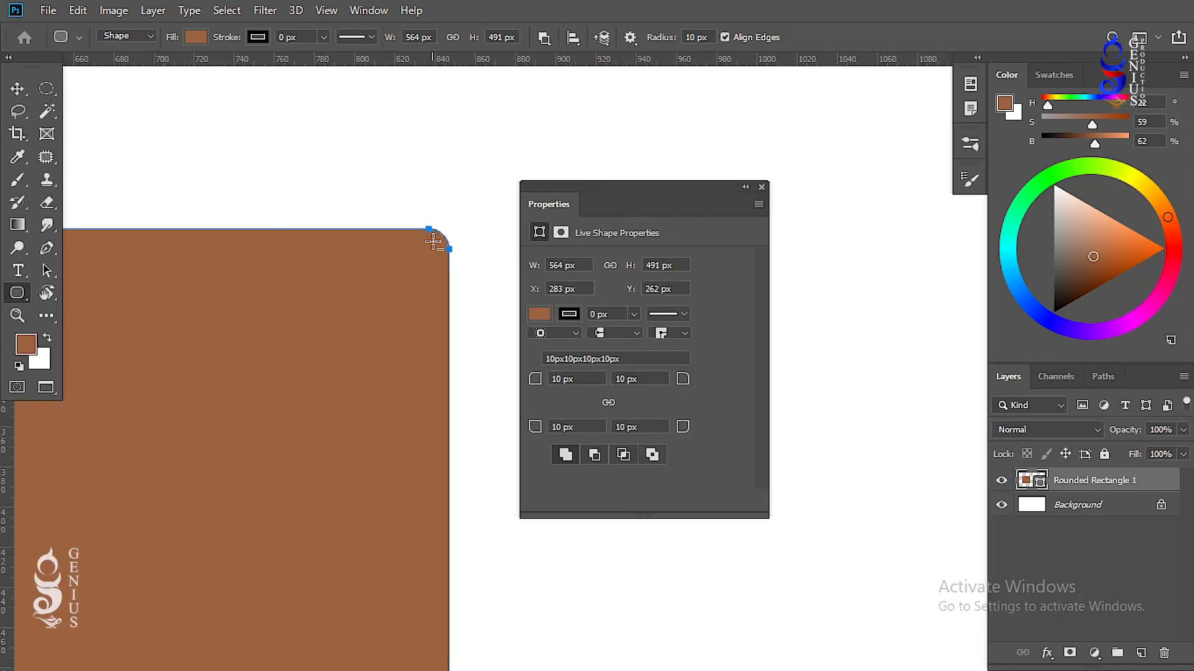
key(ctrl+minus)
key(ctrl+minus)
key(ctrl+minus)
key(ctrl+minus)
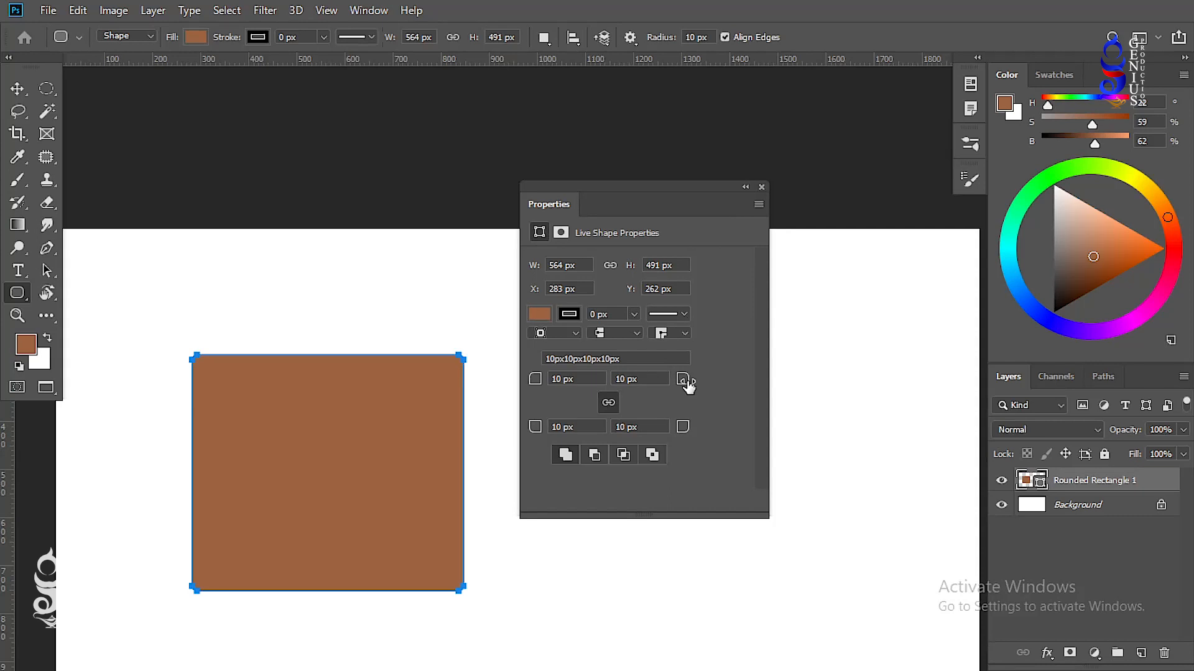
Set all four linked corner radii of the rounded rectangle to 38 px, and undo both the rounding and the shape
drag(688, 382, 713, 387)
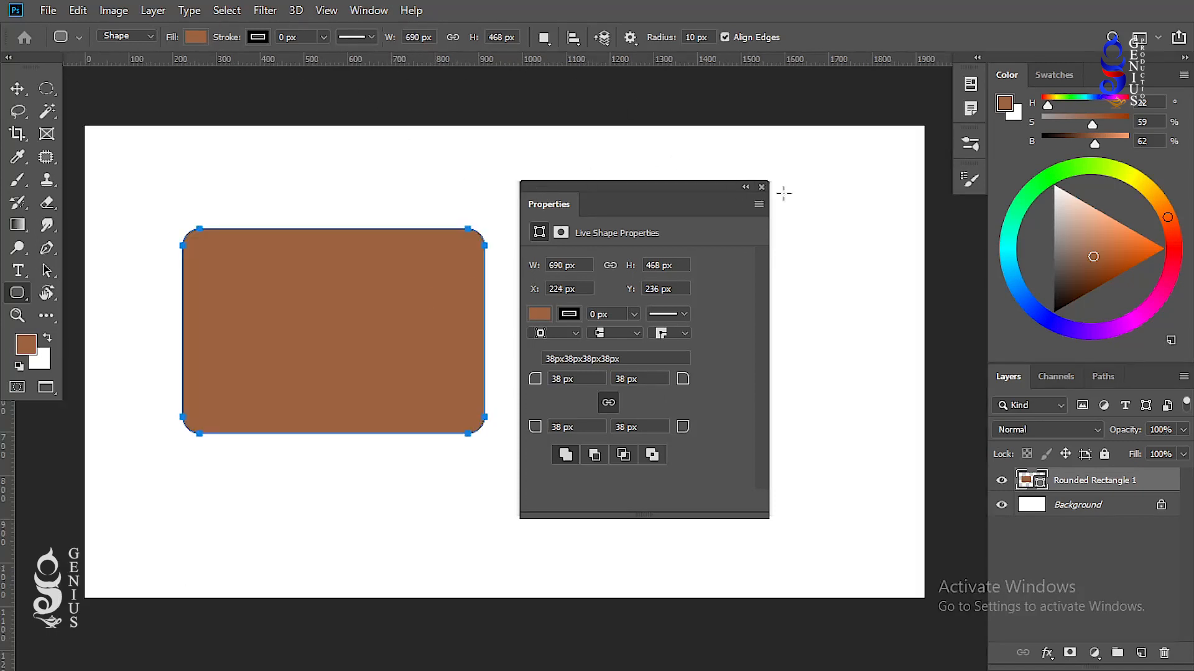
click(762, 187)
key(ctrl+z)
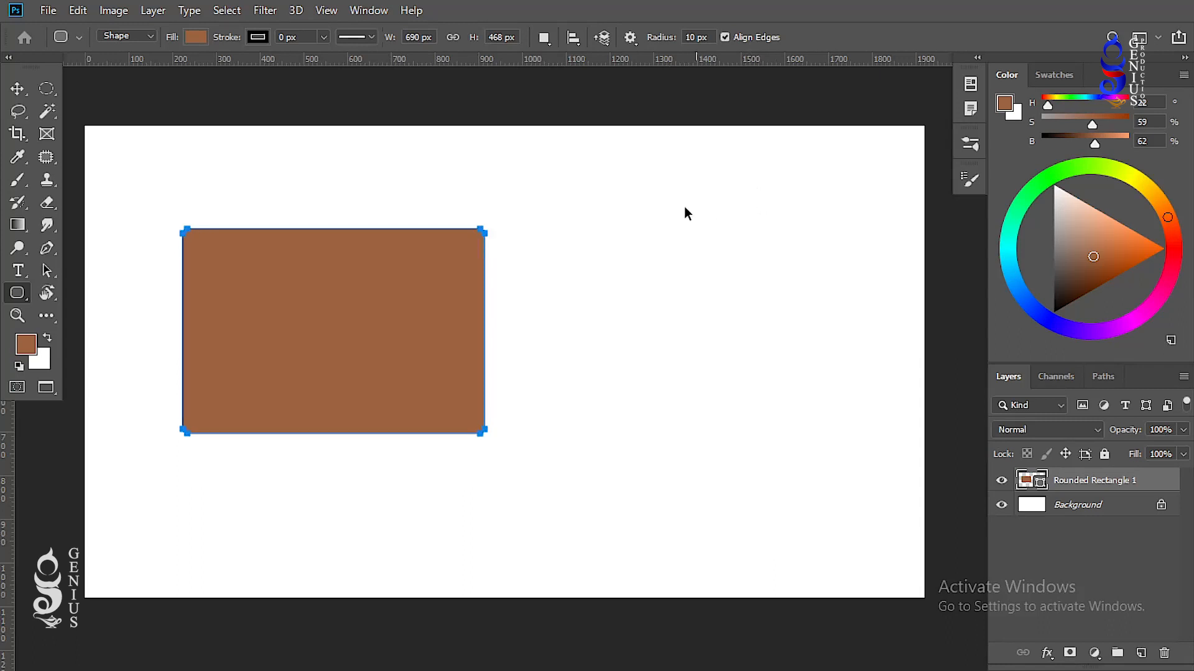
key(ctrl+z)
With the Ellipse tool, draw an ellipse about 718 by 300 px and replace it with a circle about 496 px across
right_click(13, 299)
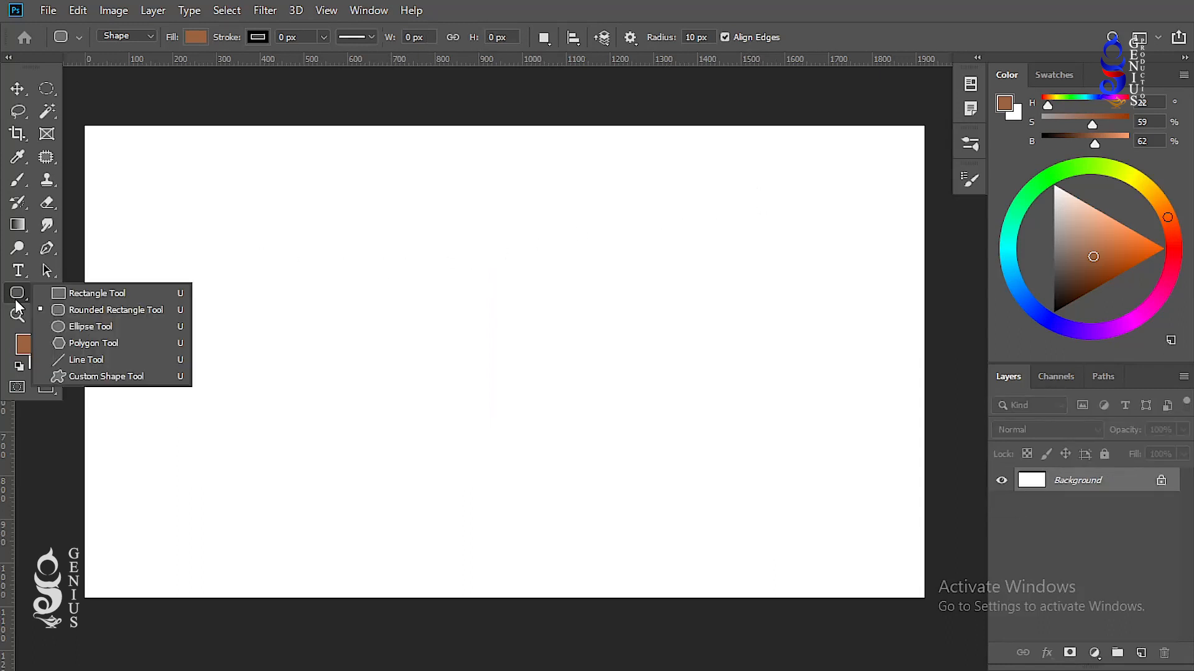
click(124, 331)
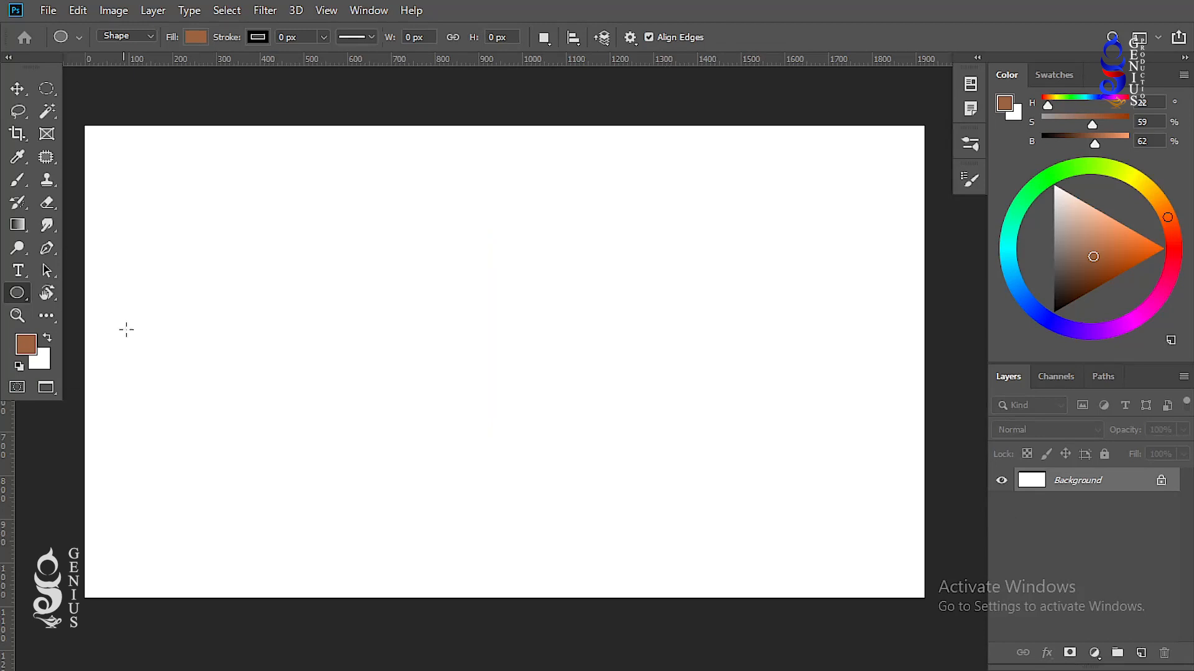
drag(176, 213, 491, 345)
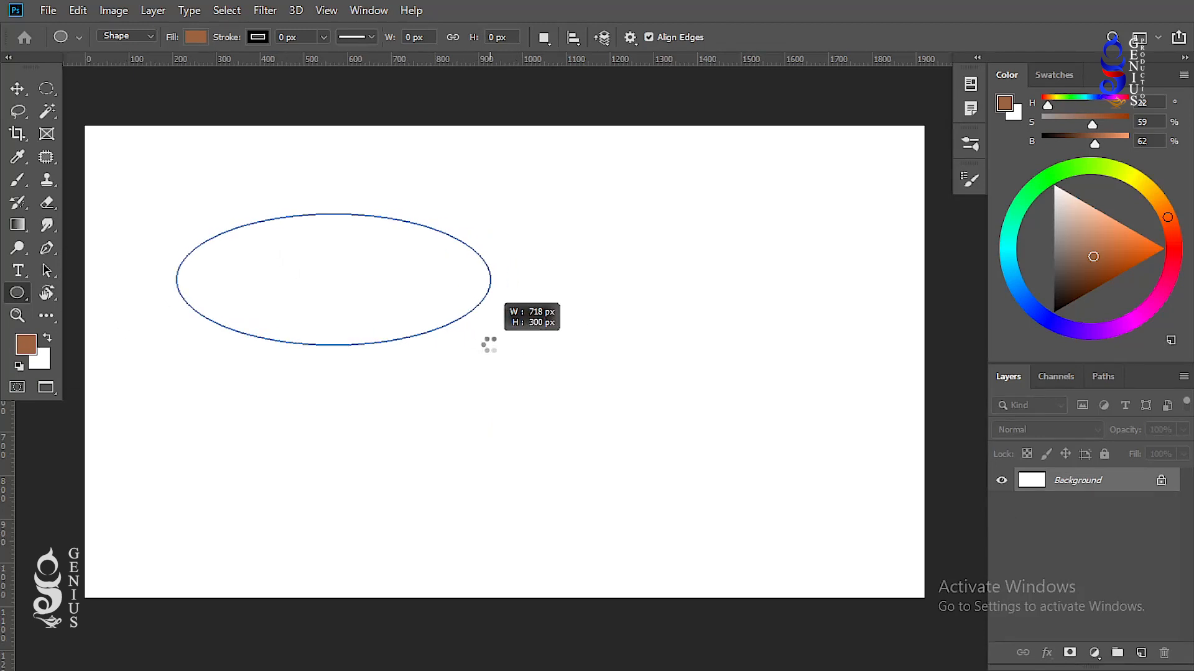
drag(438, 196, 935, 331)
drag(597, 181, 721, 305)
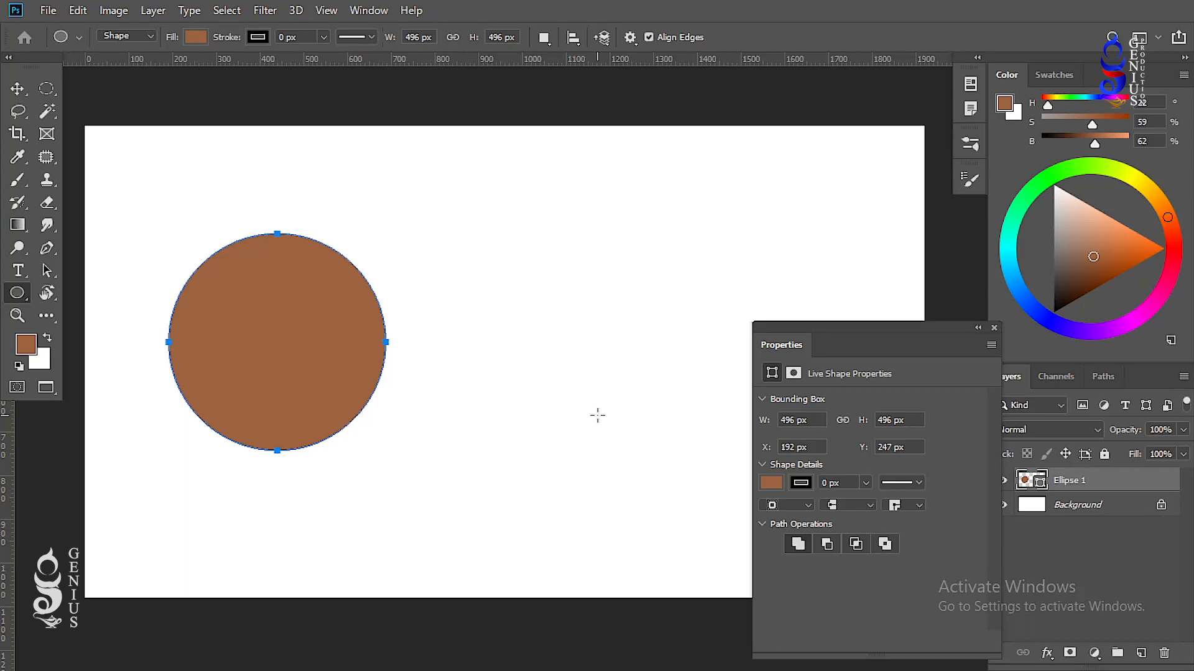
Free-transform the vector circle down to about 93 px across and scale it back up to about 753 px
key(ctrl+t)
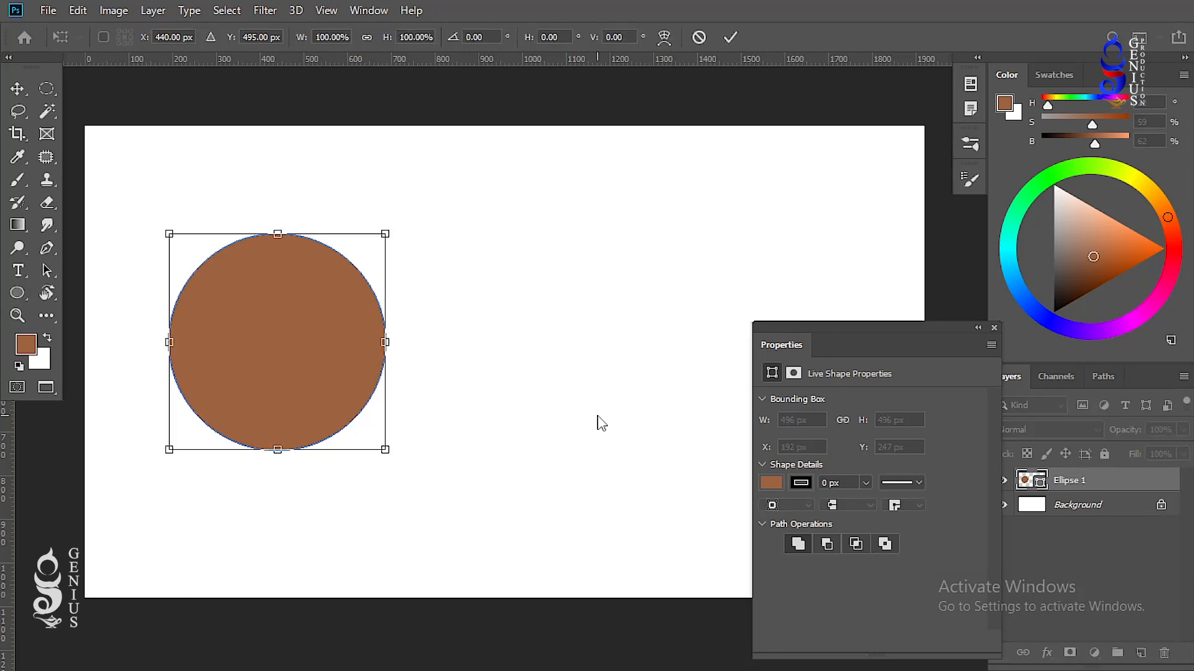
drag(383, 450, 210, 274)
key(Return)
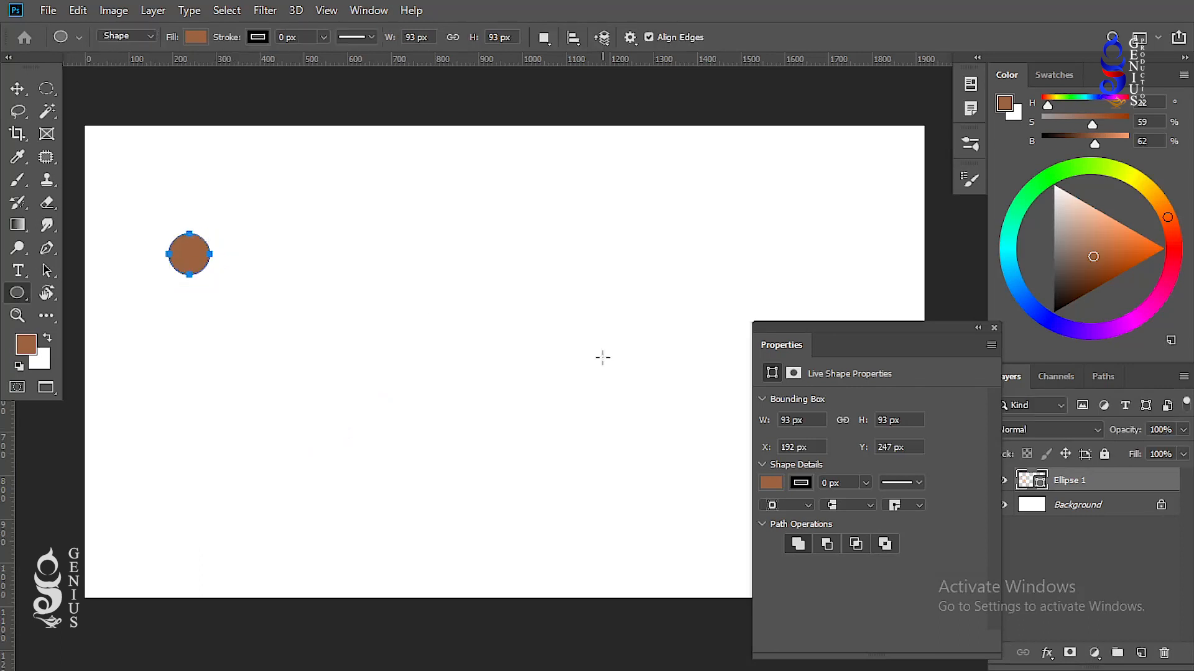
key(ctrl+t)
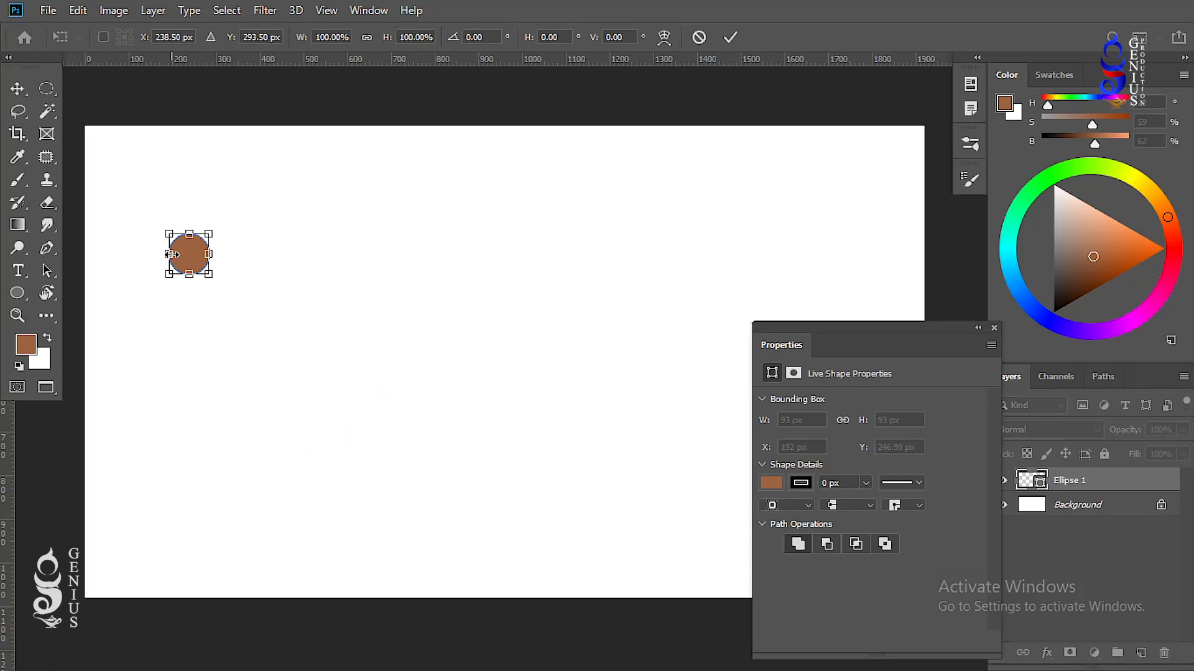
drag(211, 275, 526, 526)
key(Return)
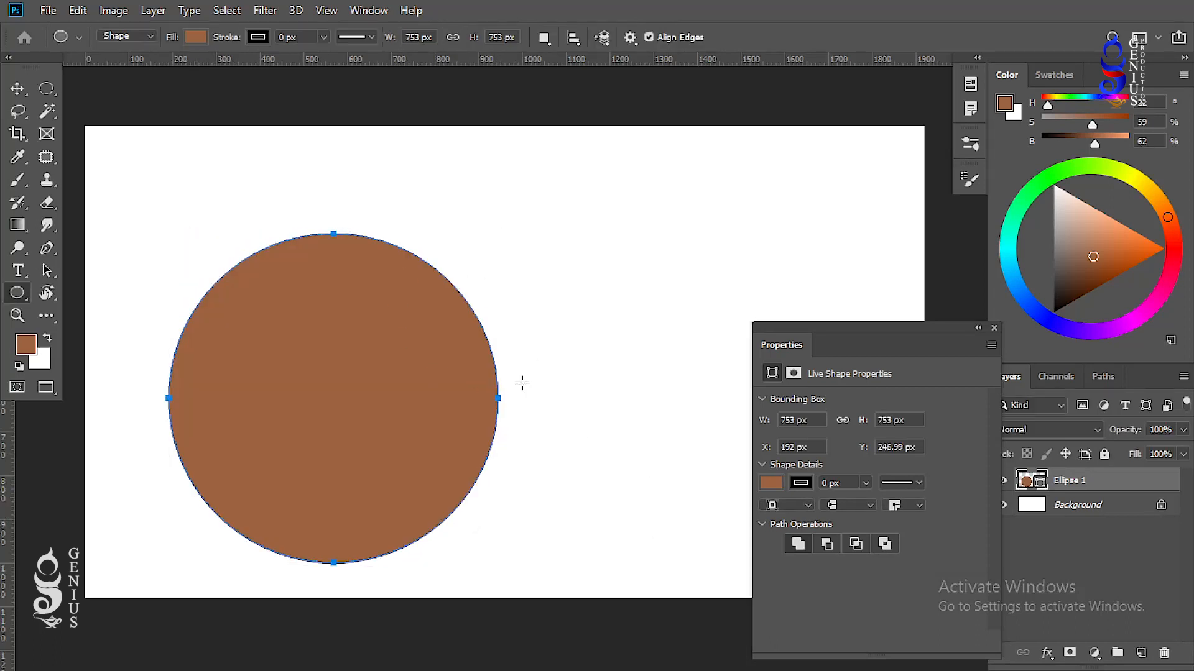
click(994, 328)
On a new layer, make a circular selection with the Elliptical Marquee beside the vector circle and fill it with the brown foreground color
key(ctrl+shift+alt+n)
click(48, 88)
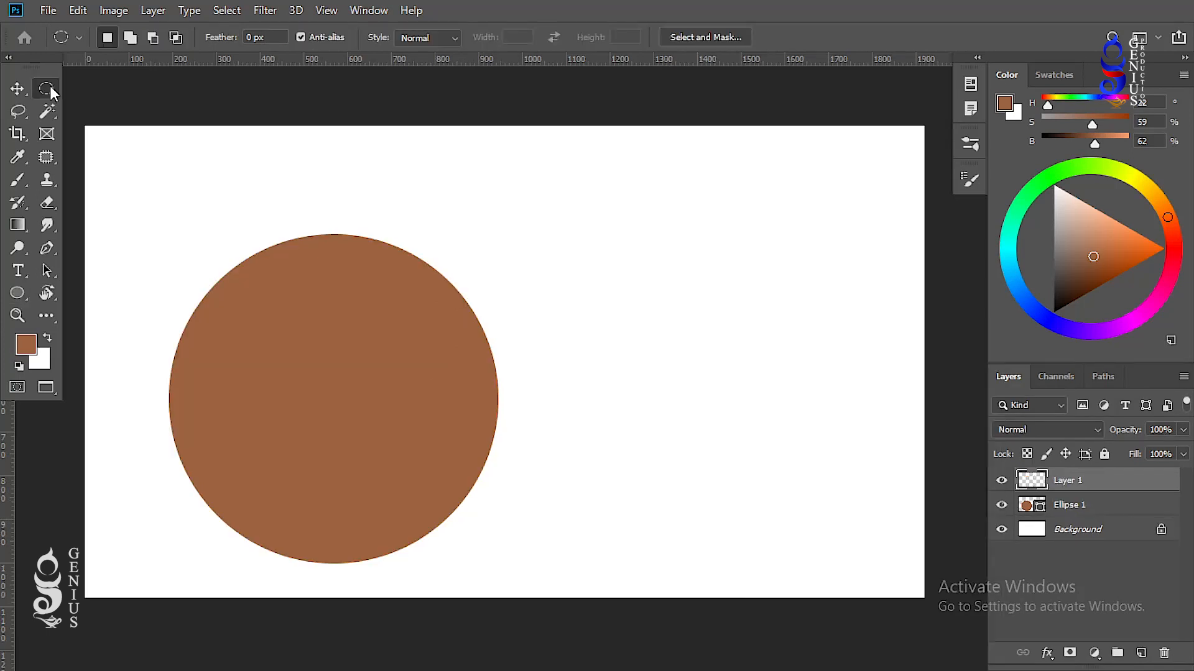
right_click(49, 86)
click(132, 107)
drag(619, 228, 828, 543)
key(alt+BackSpace)
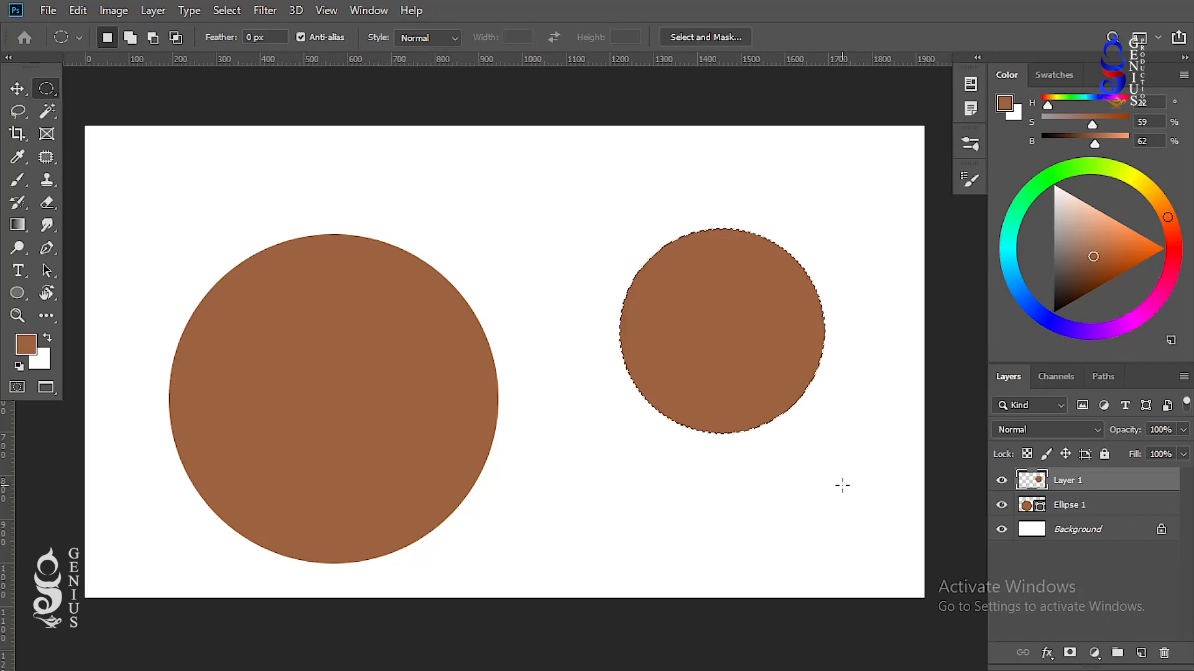
Scale the pixel circle down to about 16.77%, enlarge it again to nearly the vector circle's size, and deselect it
key(ctrl+t)
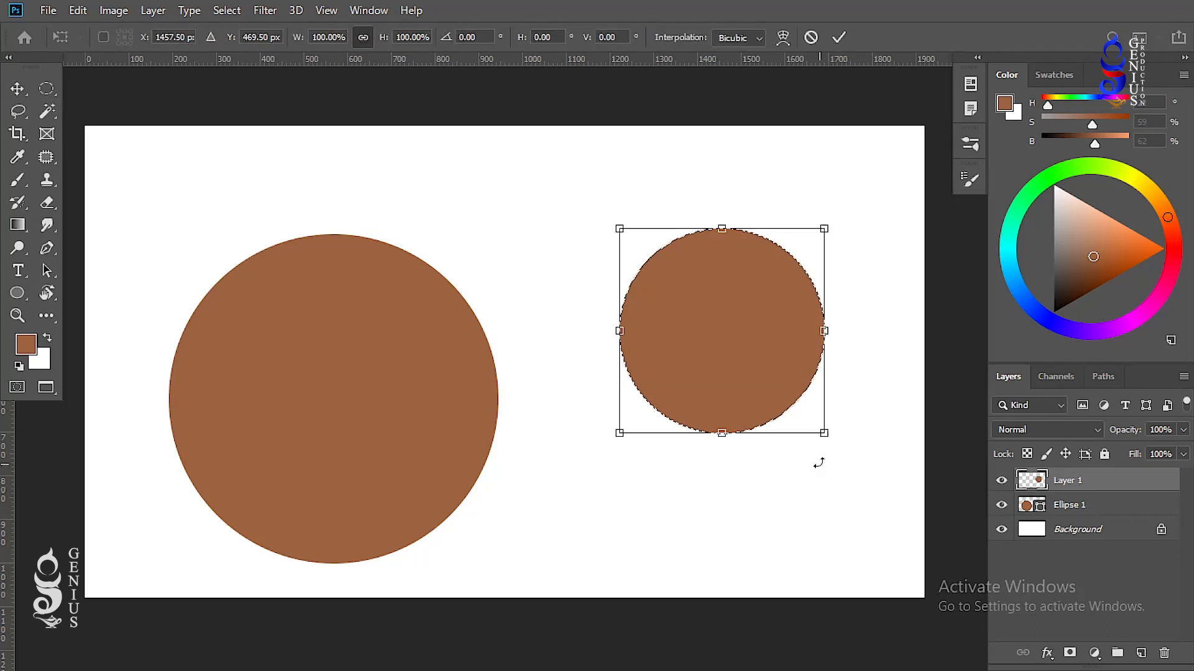
drag(819, 426, 652, 262)
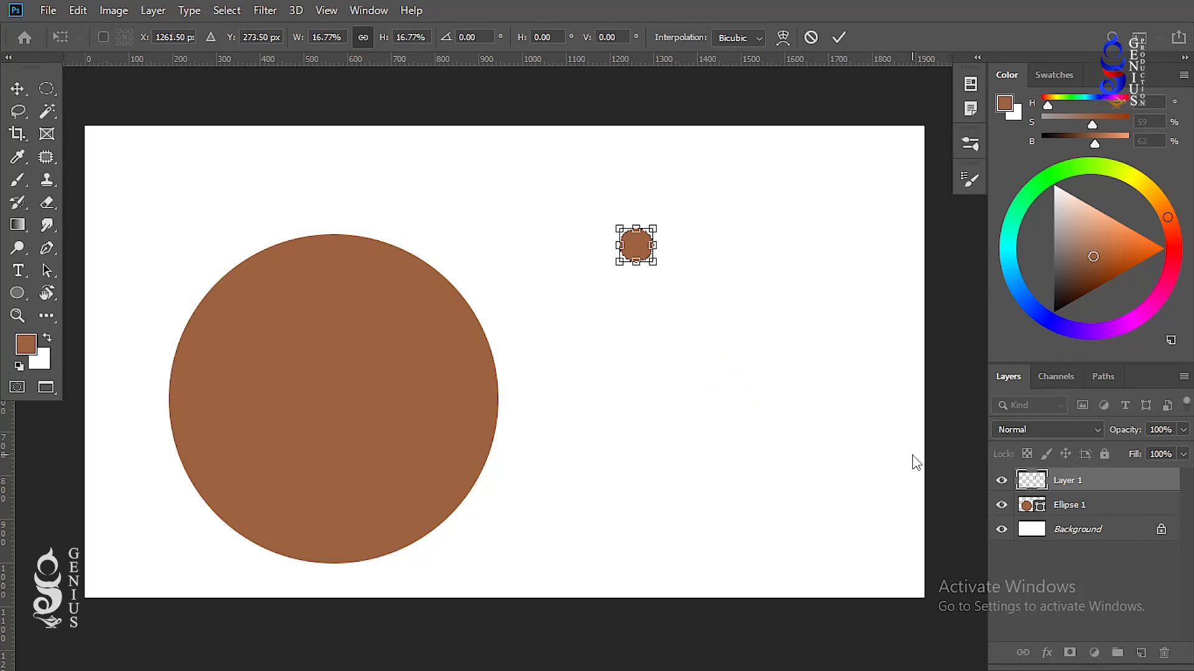
key(Return)
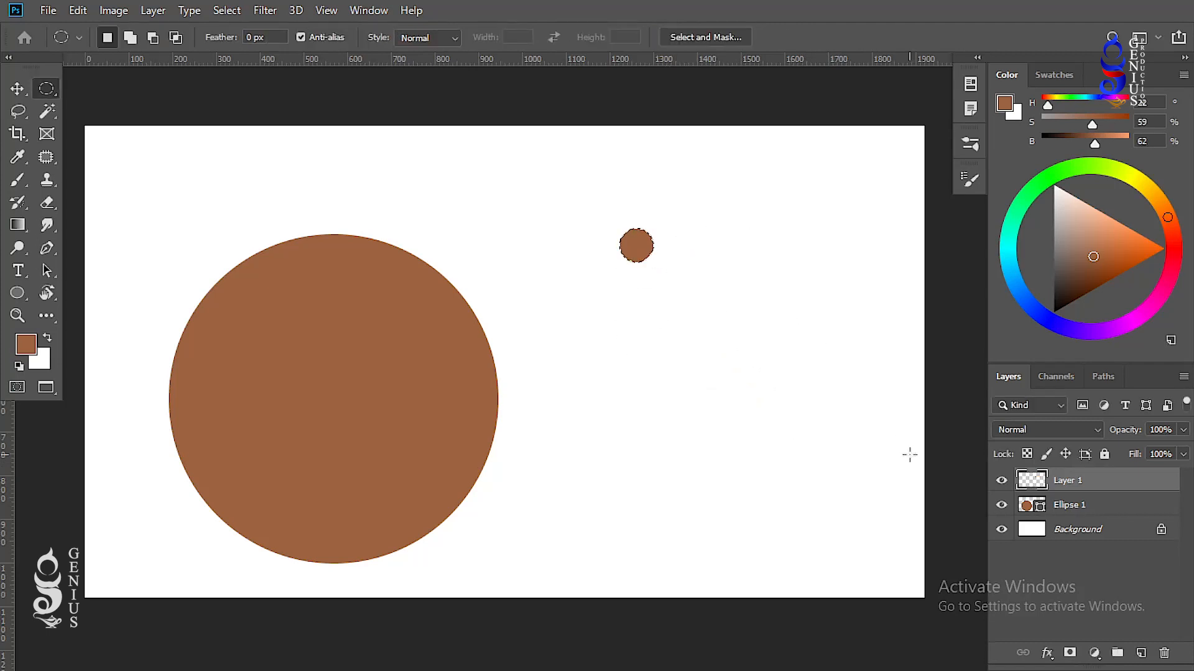
key(ctrl+t)
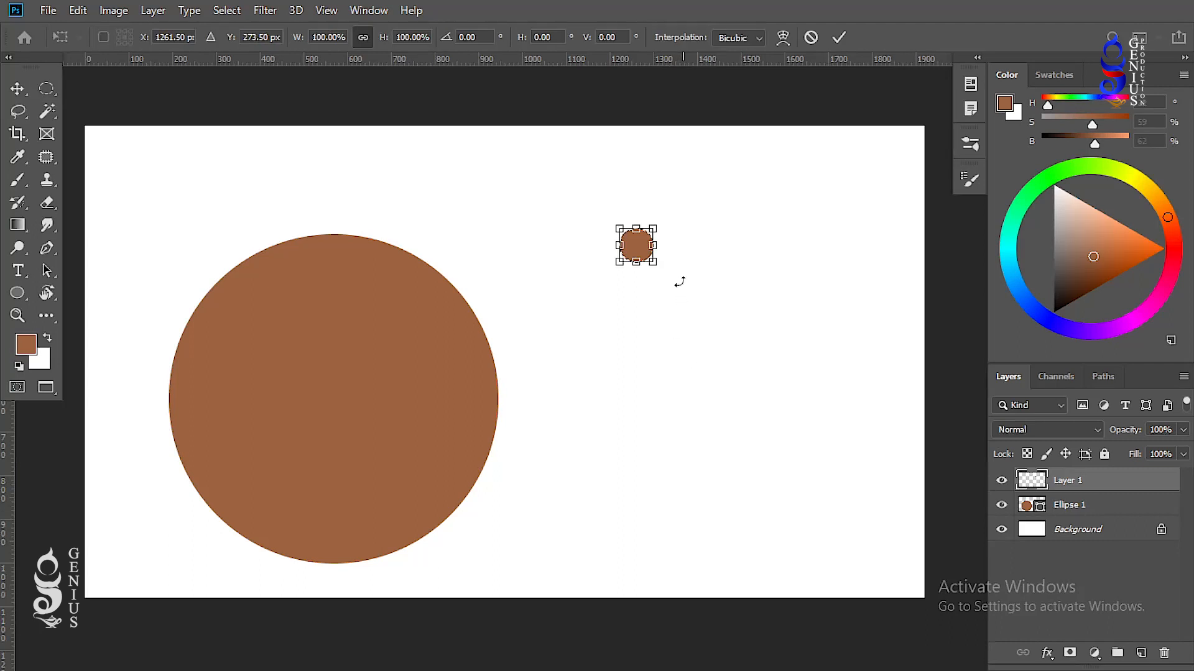
drag(655, 263, 865, 558)
key(Return)
key(ctrl+d)
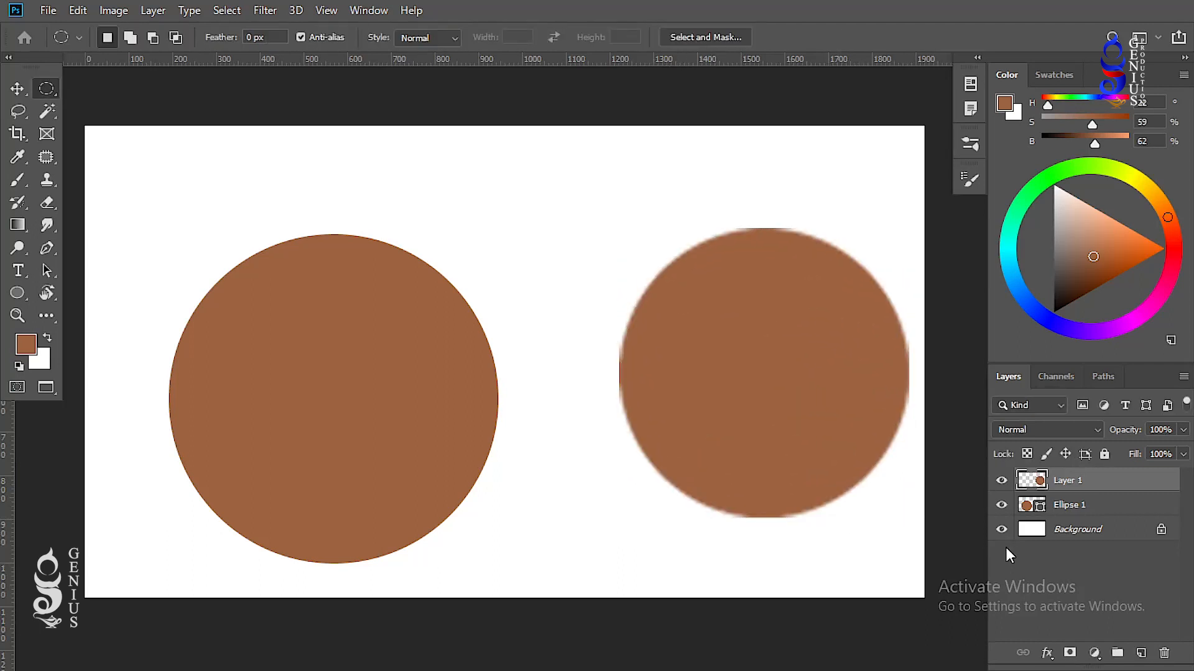
Compare the edge sharpness of the vector circle and the rescaled pixel circle at closer magnification
scroll(569, 346, up, 5)
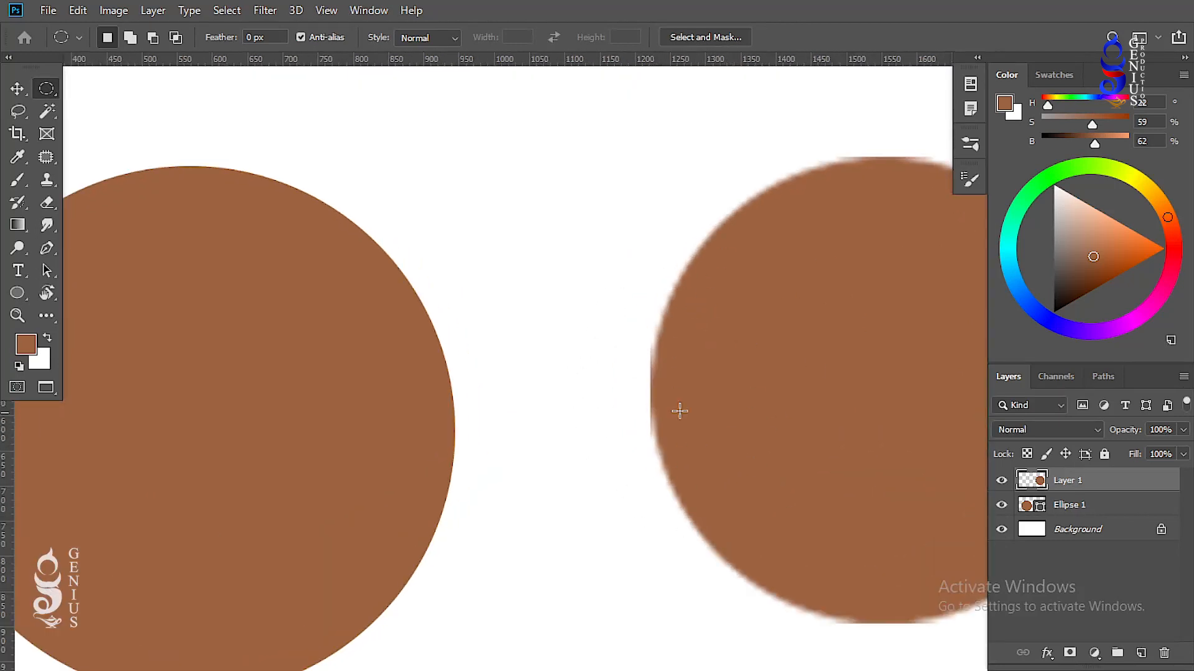
scroll(618, 307, down, 5)
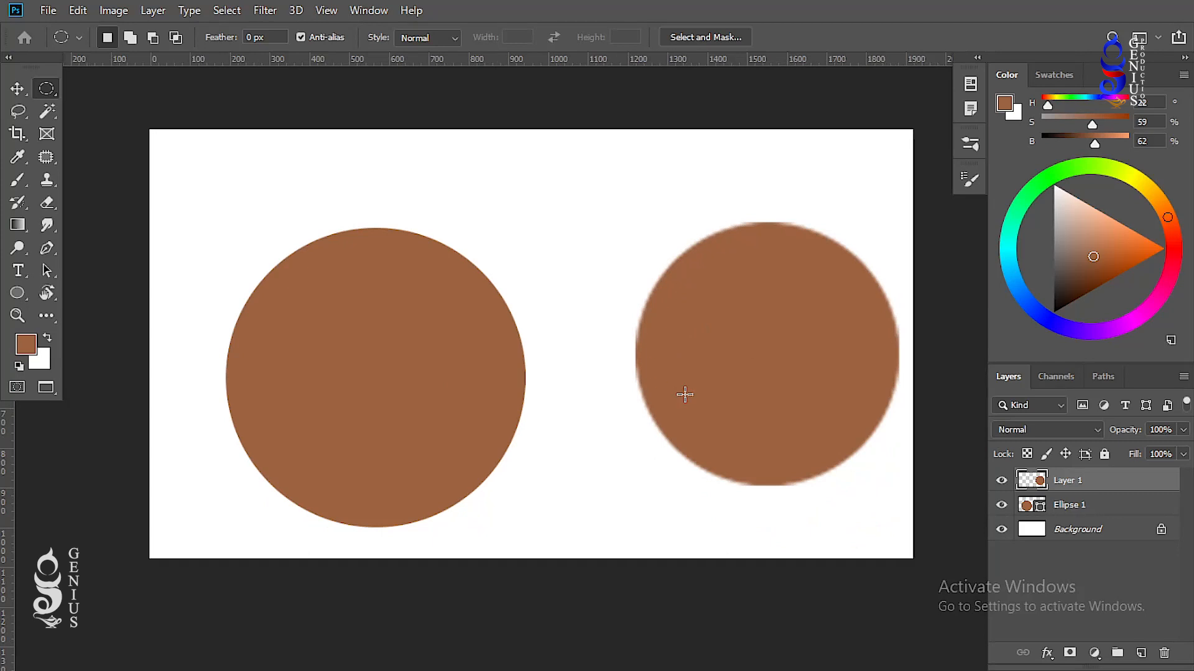
scroll(503, 342, up, 2)
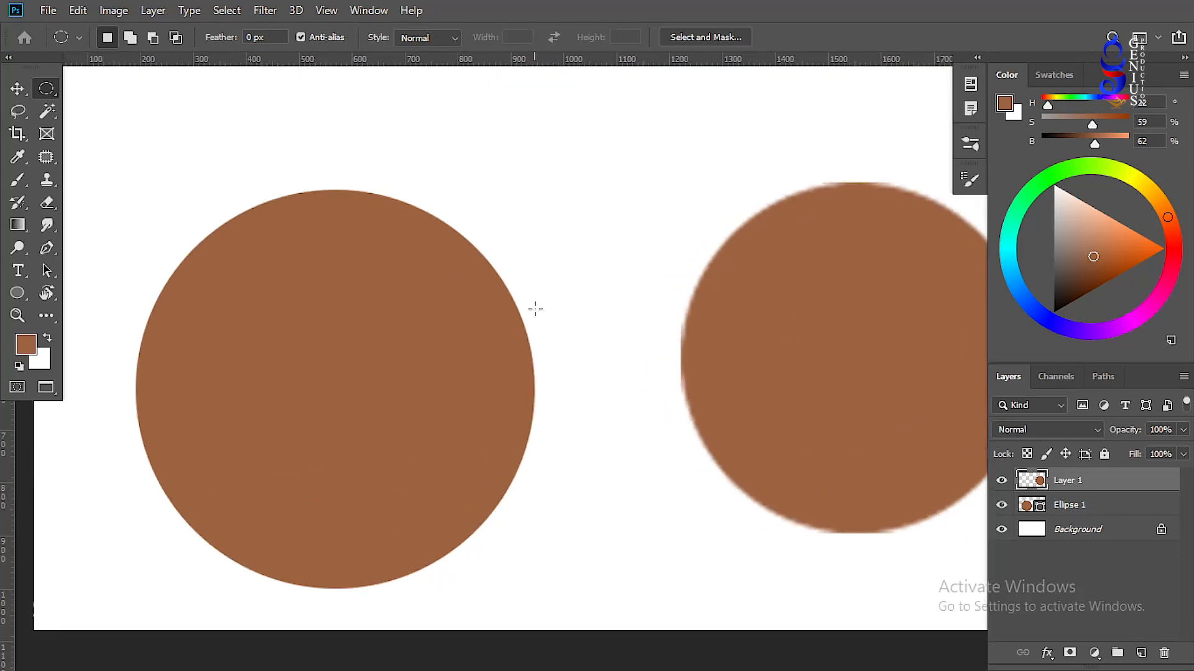
Try to free-transform the vector circle down to about 23% width and 30% height
click(17, 88)
click(327, 393)
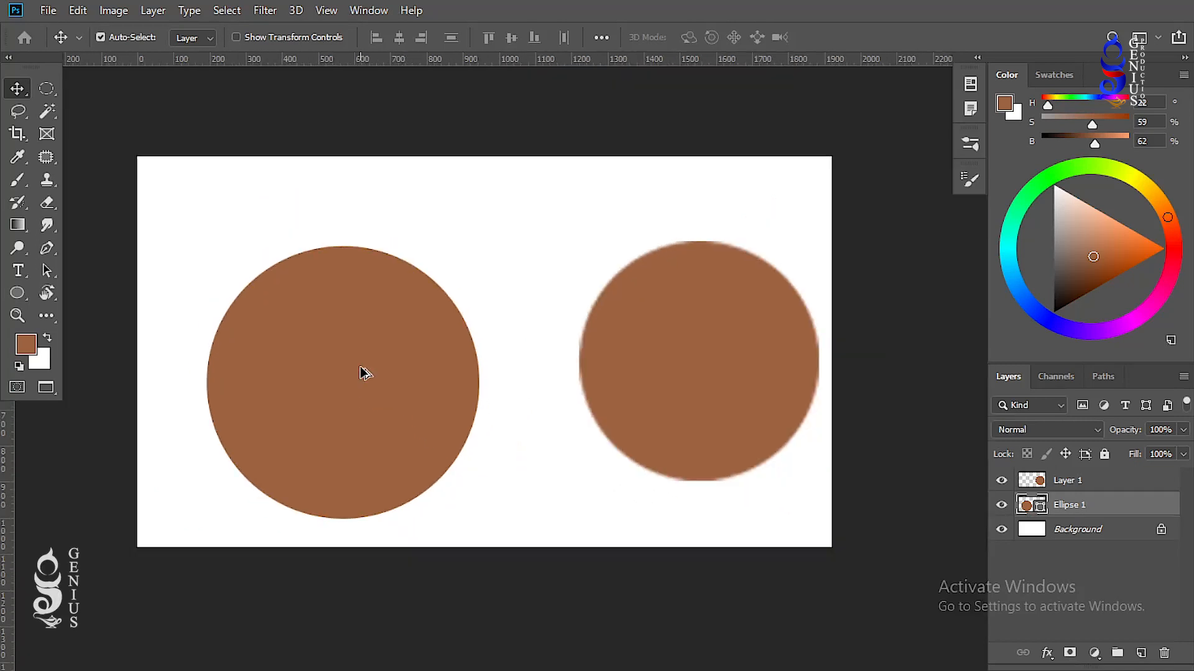
scroll(365, 377, down, 2)
key(ctrl+t)
drag(479, 517, 272, 333)
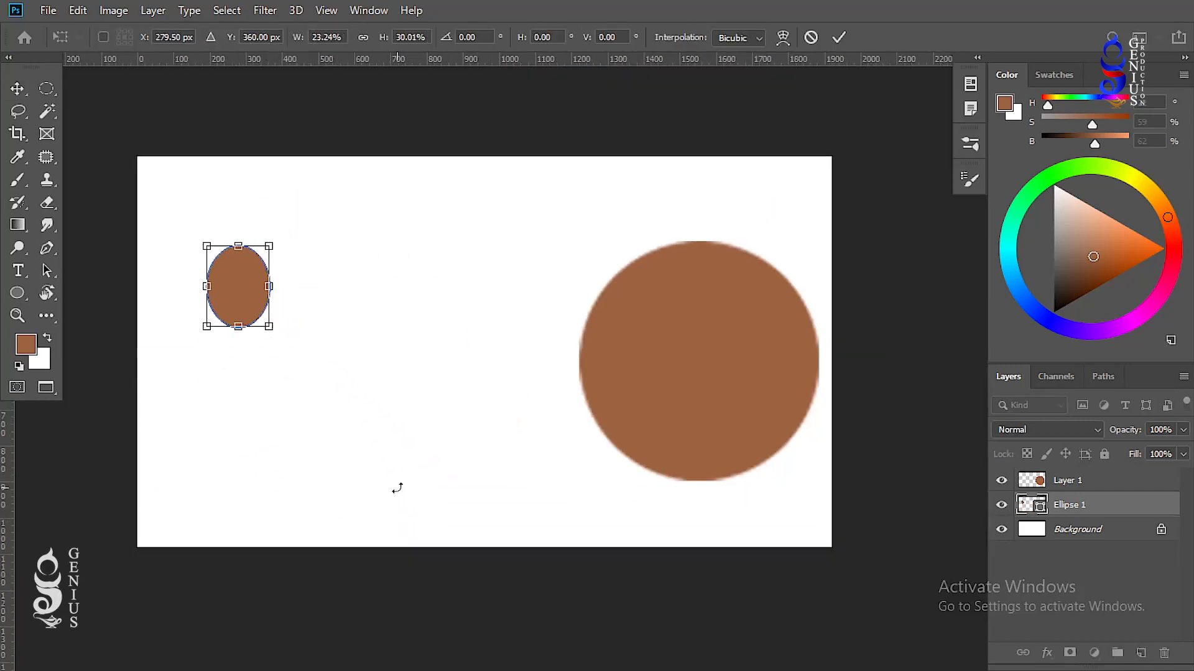
key(ctrl+z)
key(Escape)
scroll(491, 358, up, 1)
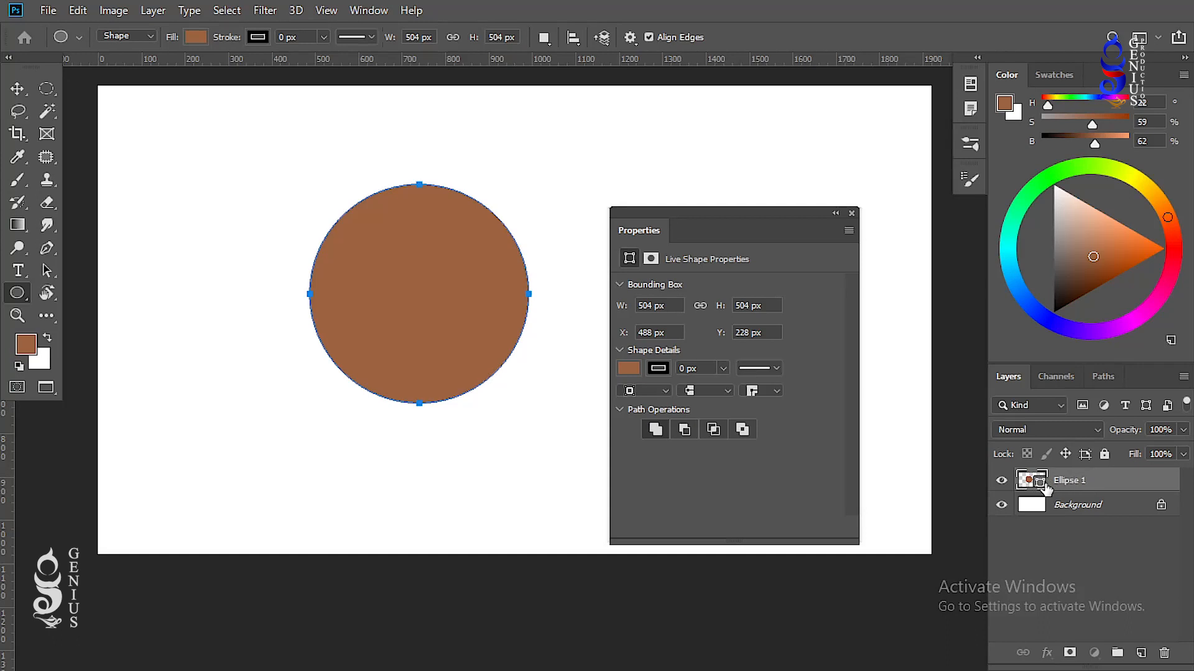
Convert the ellipse shape layer to a Smart Object
right_click(1106, 481)
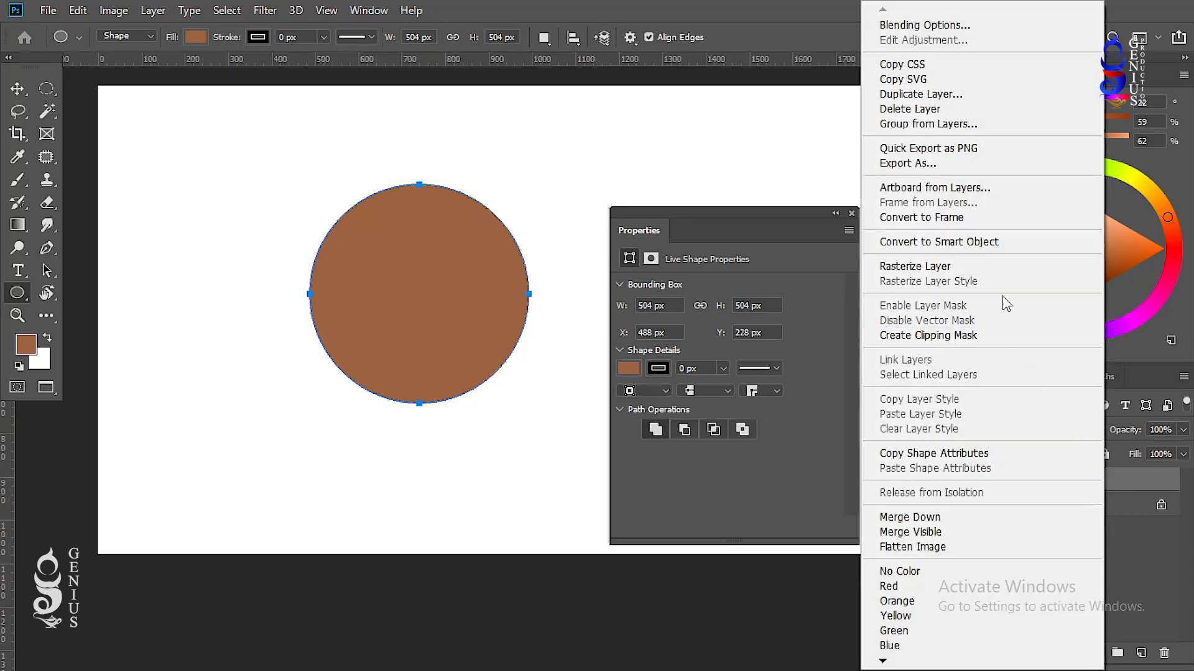
click(998, 244)
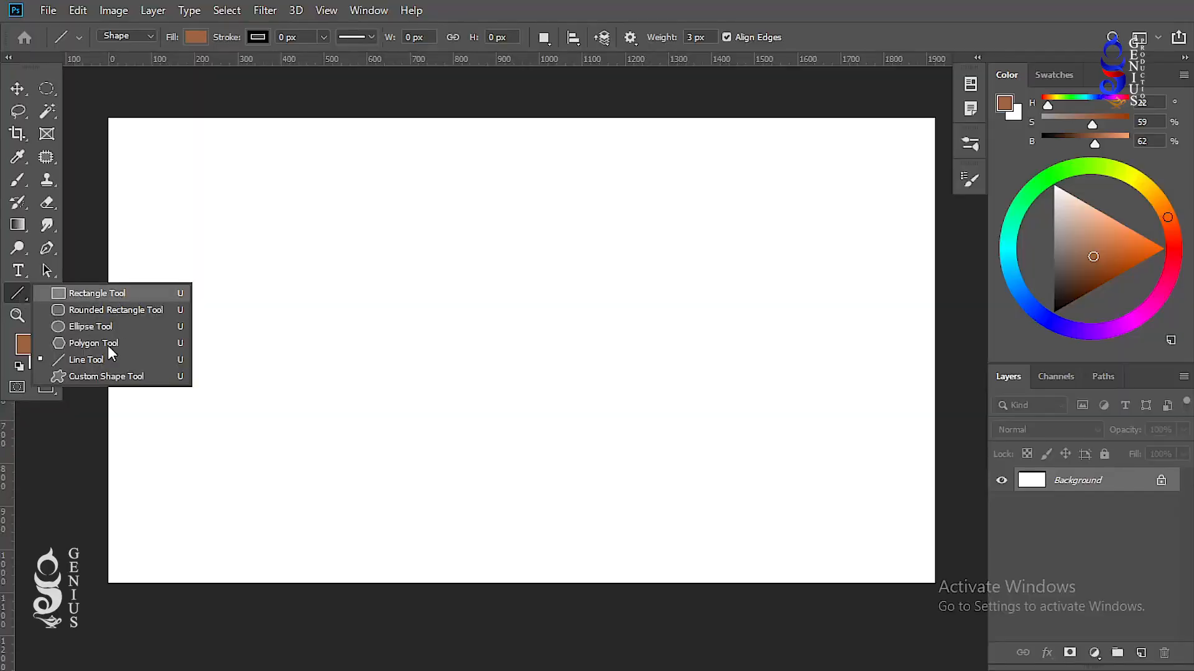
With the Line tool at 3 px weight, draw a horizontal line about 1176 px long across the canvas's upper half
click(100, 359)
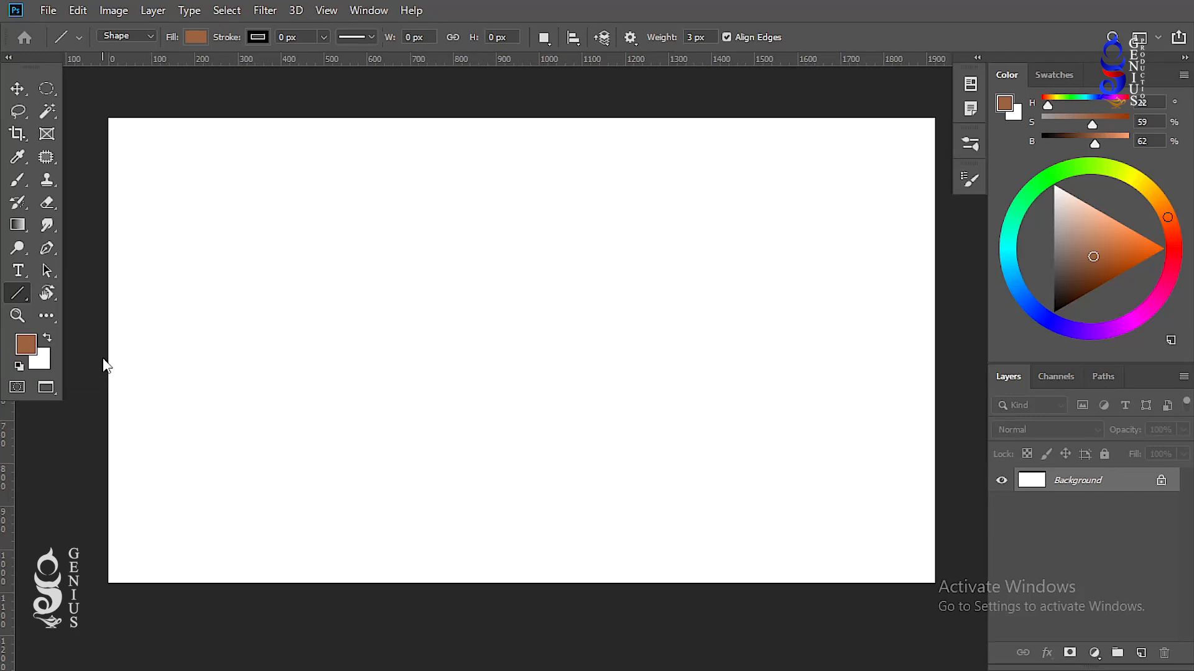
drag(246, 258, 753, 257)
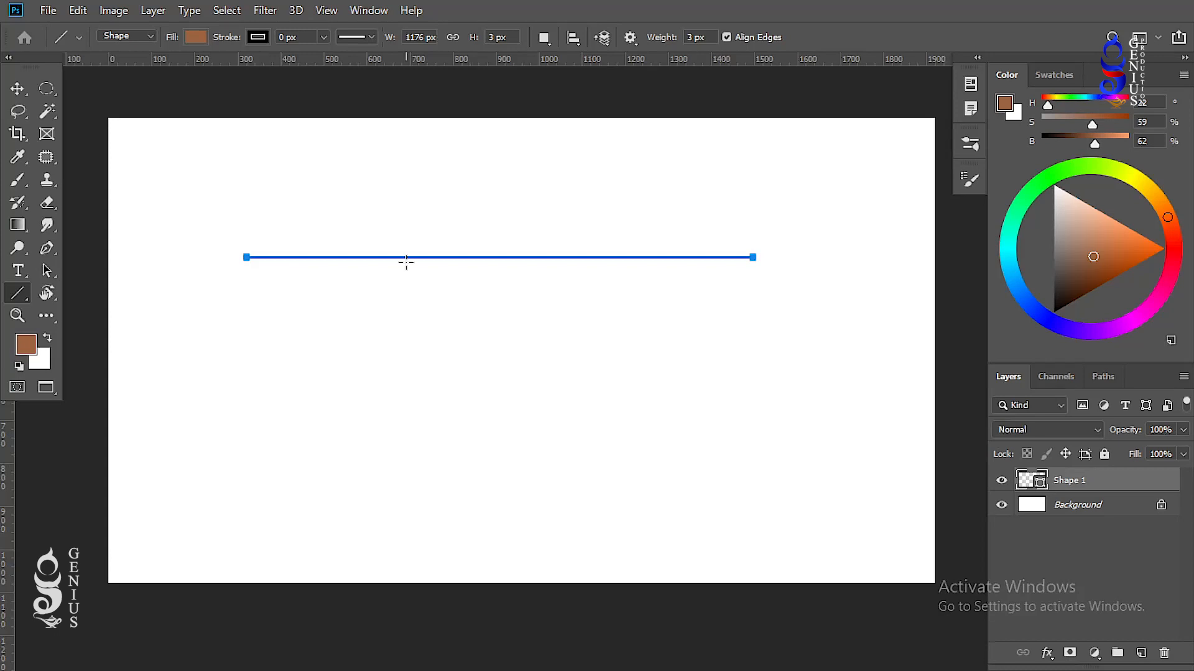
scroll(406, 261, up, 6)
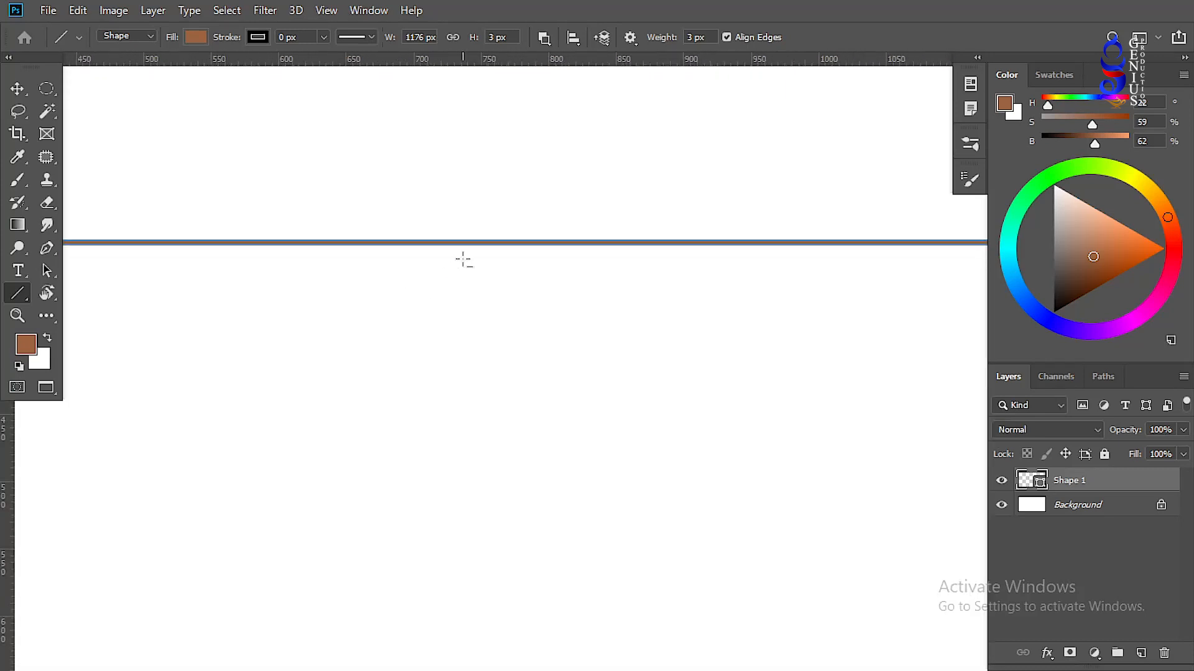
scroll(476, 244, up, 2)
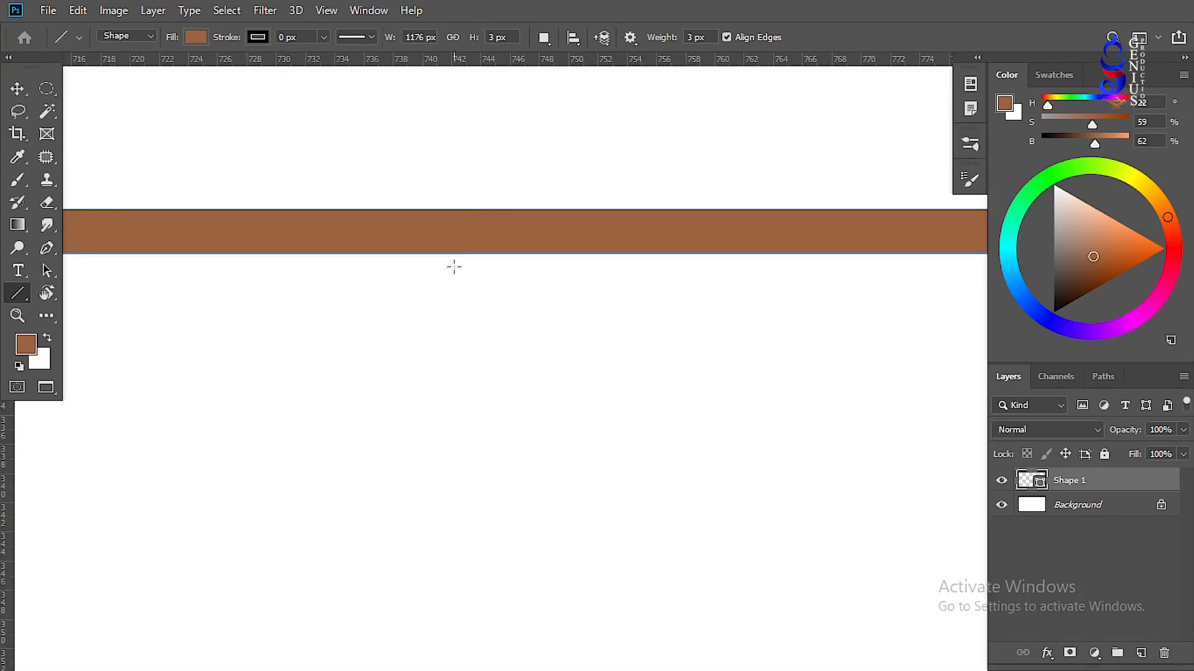
Give the line a light blue fill and a red stroke of 1.22 px
click(194, 38)
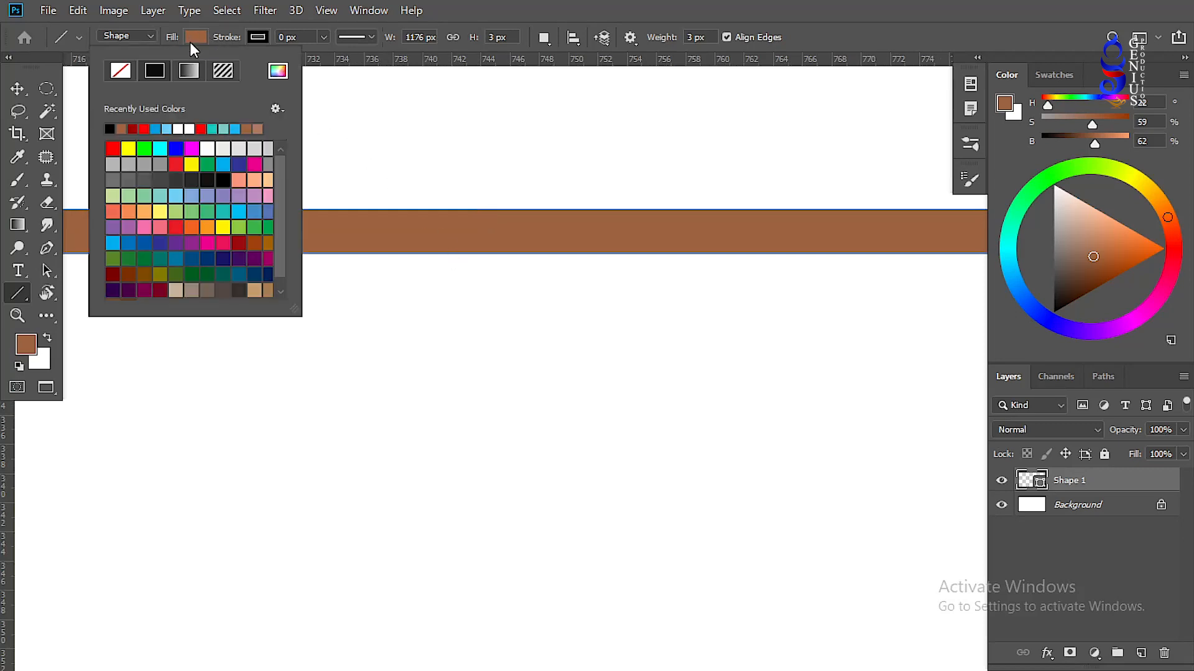
click(177, 195)
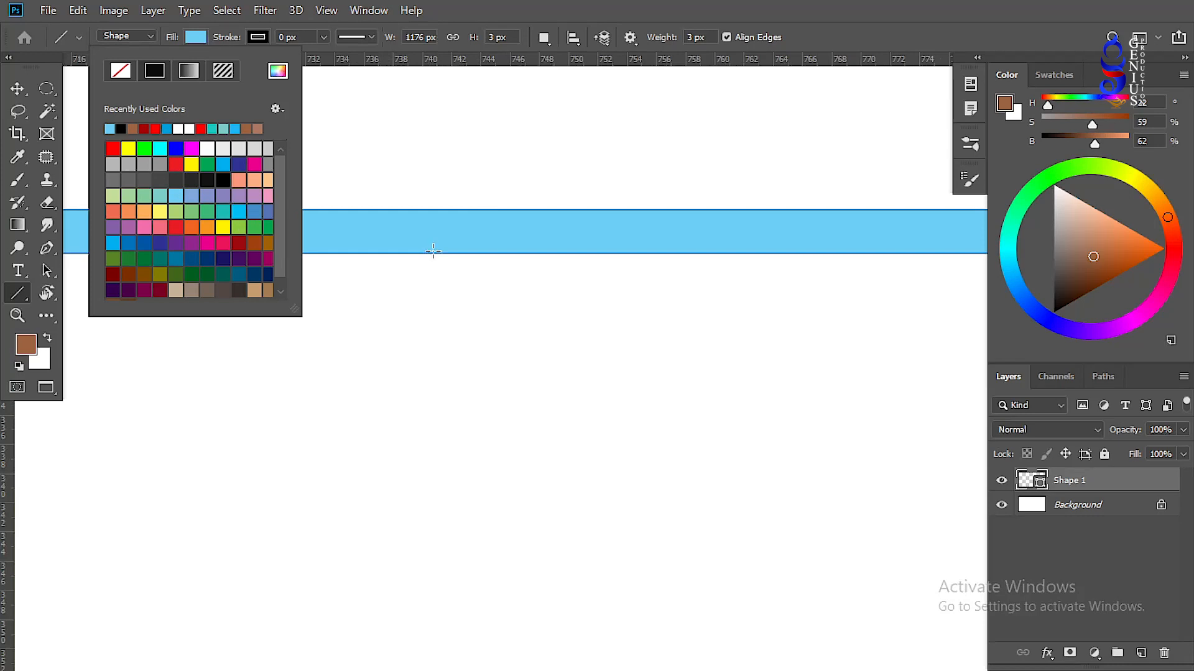
click(254, 39)
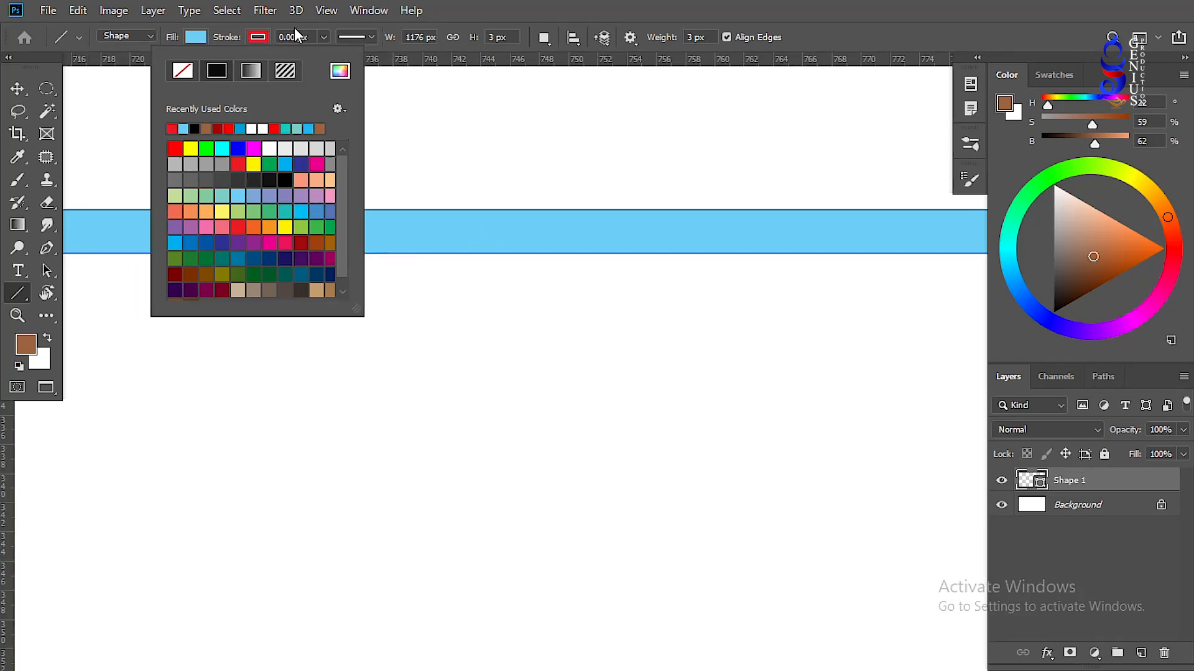
click(324, 37)
drag(324, 58, 336, 65)
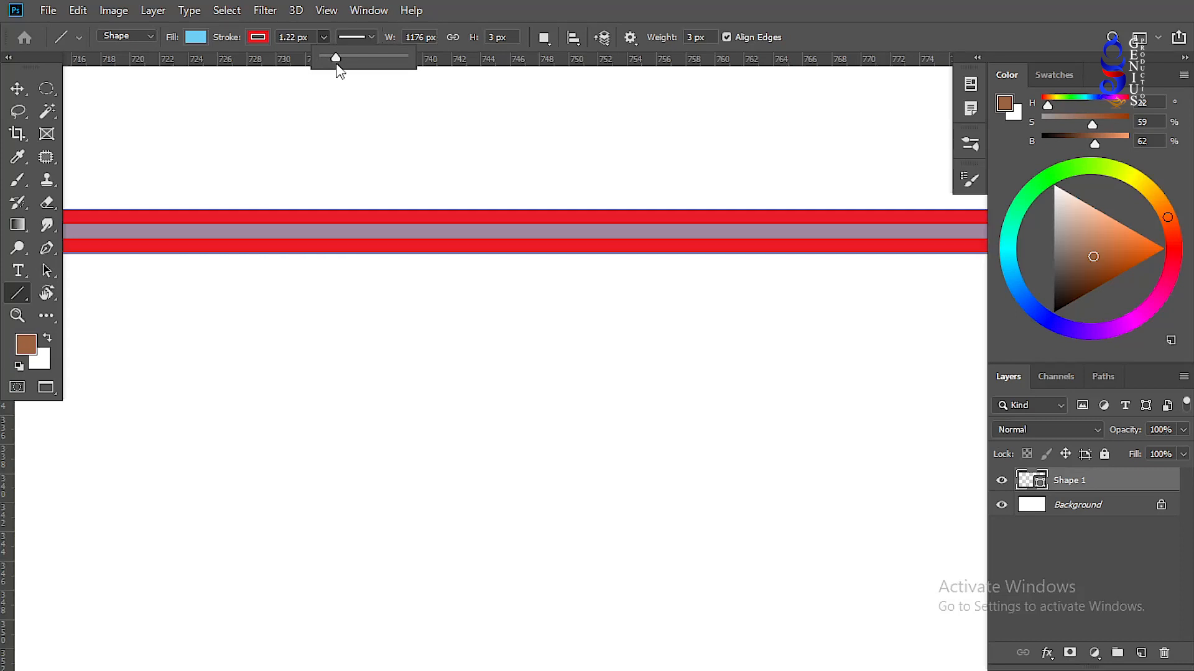
scroll(444, 230, down, 5)
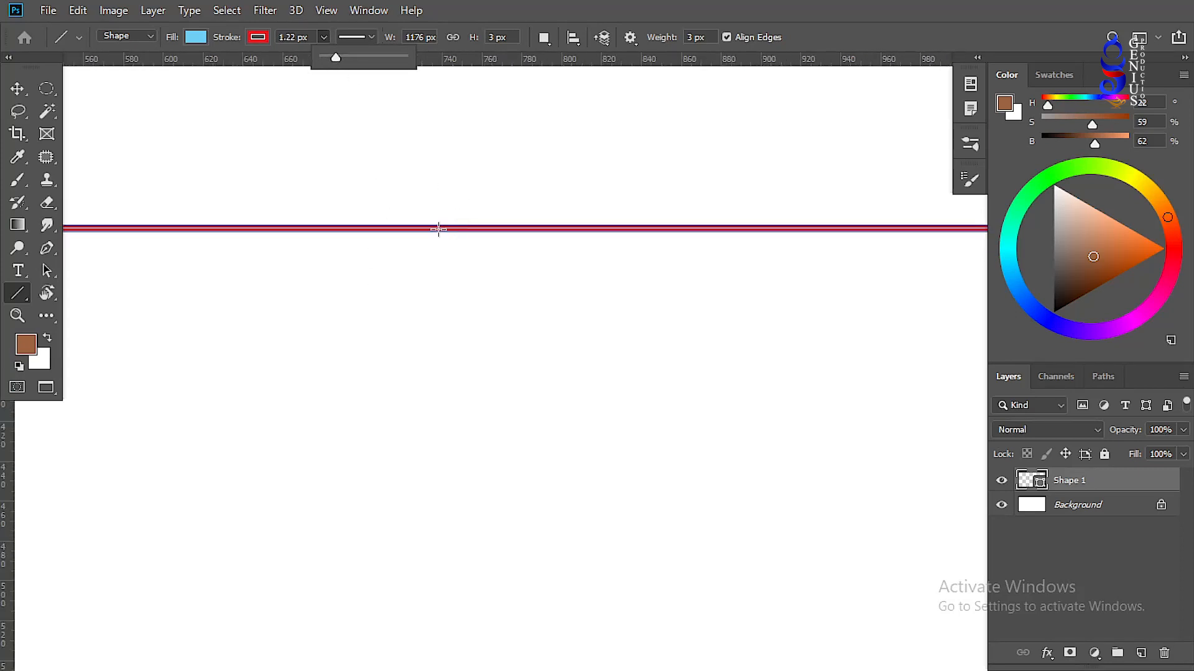
scroll(448, 213, up, 5)
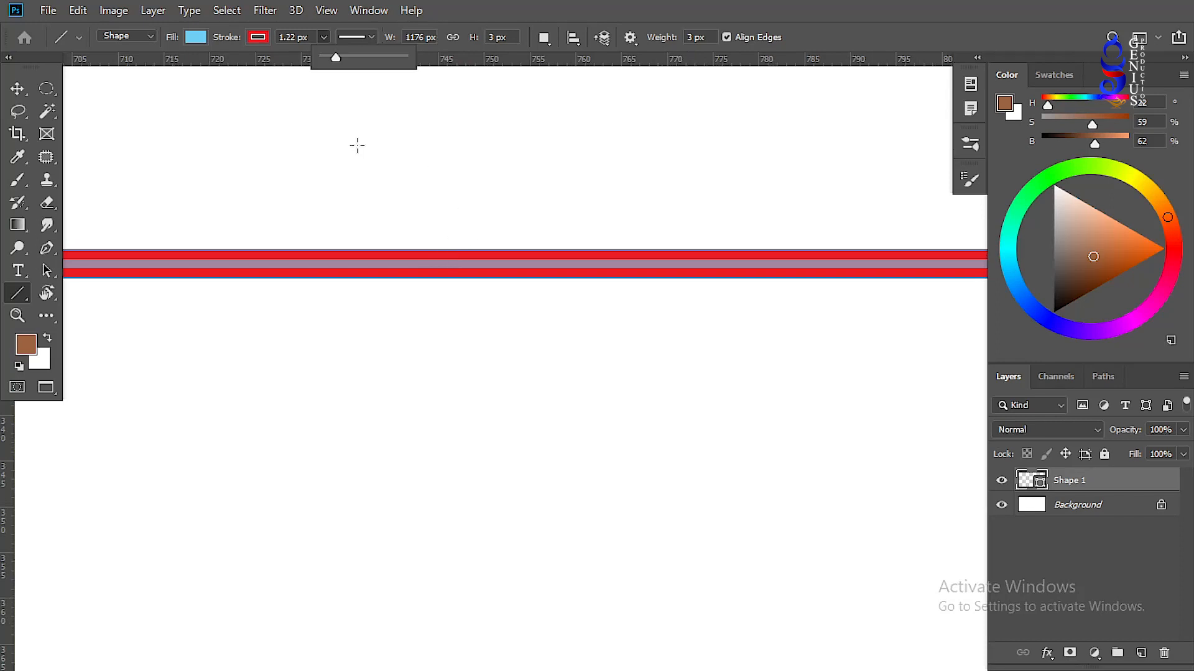
scroll(479, 211, down, 3)
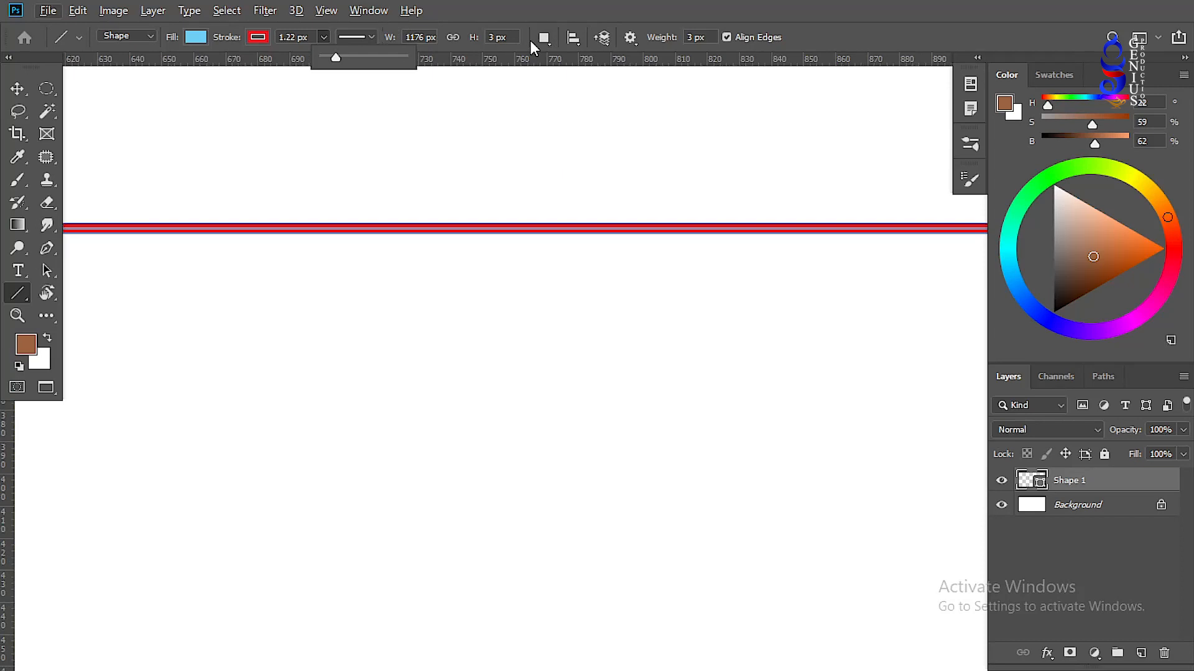
click(551, 43)
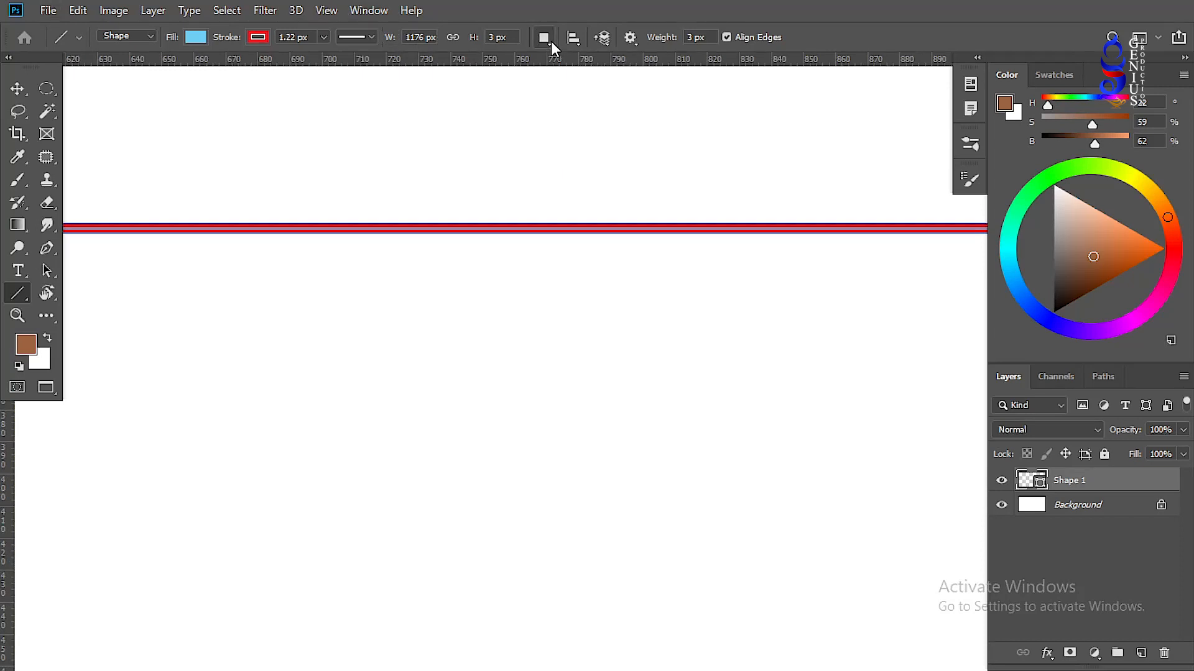
click(551, 41)
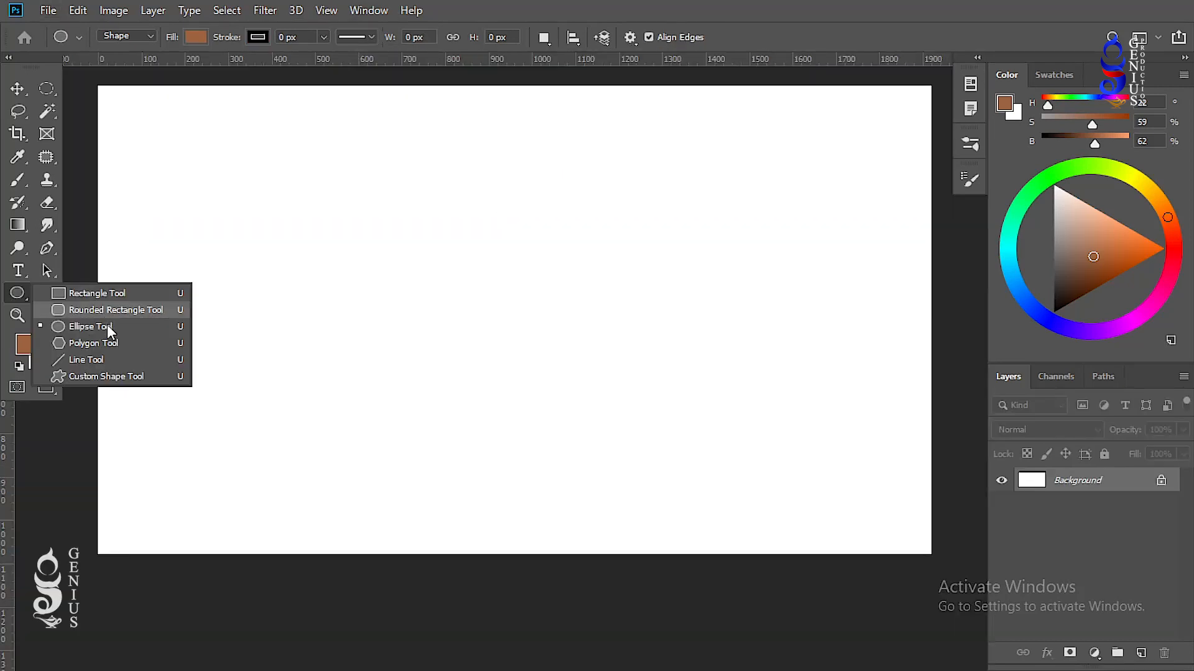
With the Polygon tool, draw a hexagon about 419 by 368 px and an eight-sided polygon about 365 px across beside it
click(109, 341)
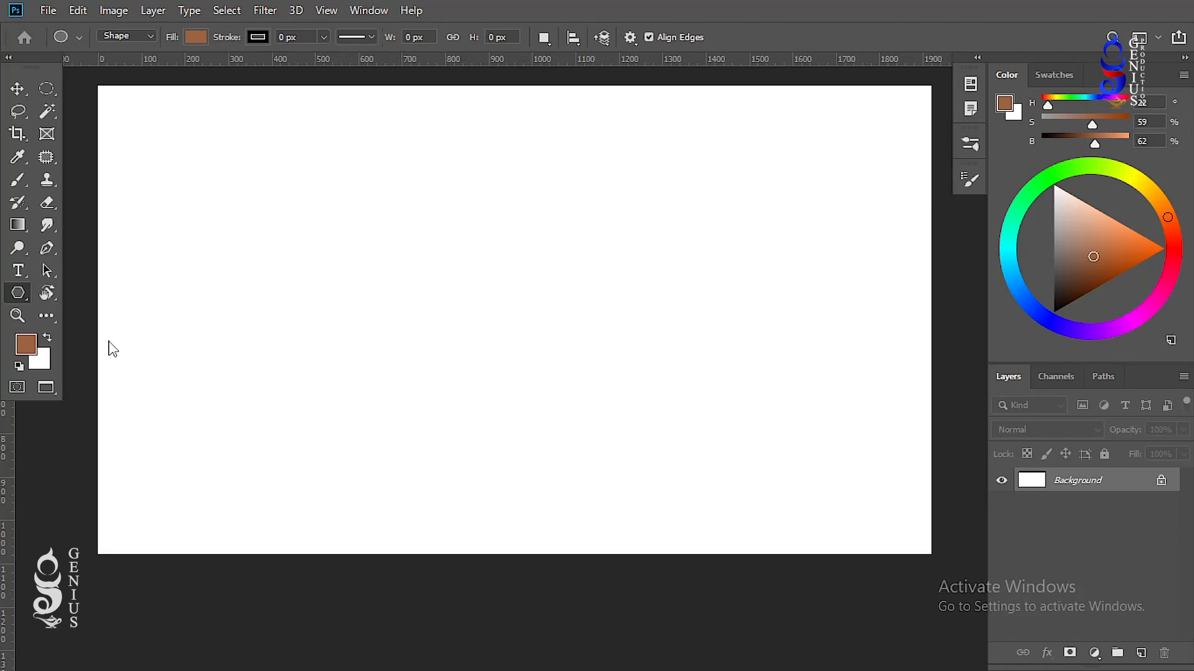
drag(234, 240, 281, 336)
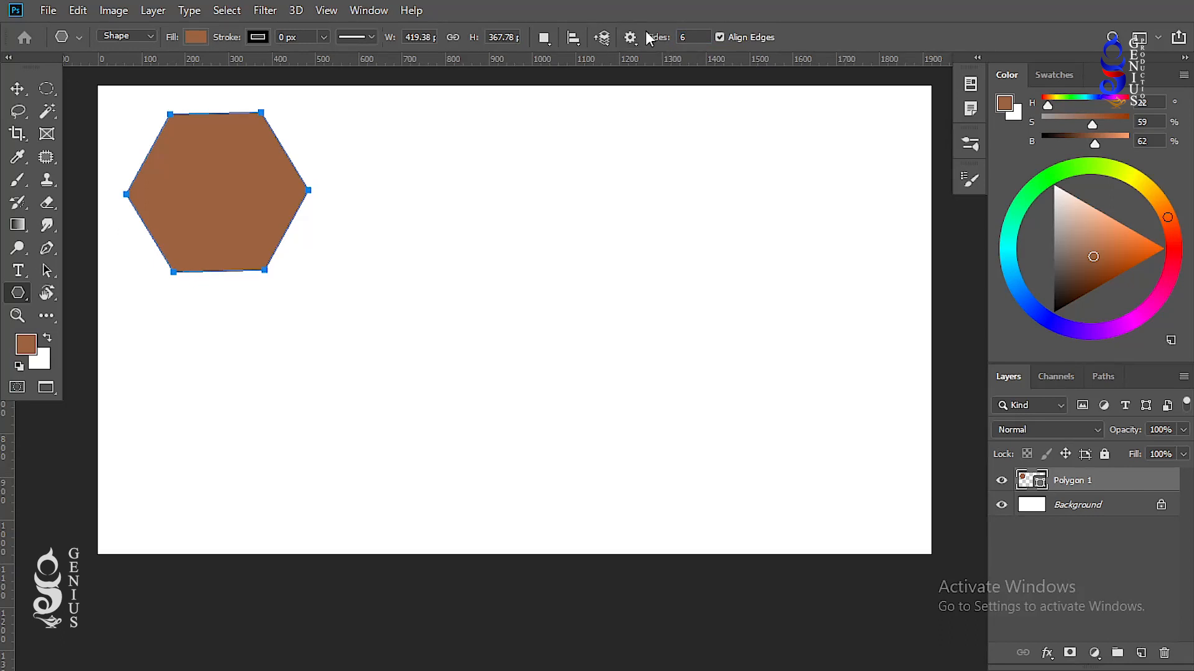
click(705, 39)
text(8)
drag(461, 200, 505, 266)
Draw a four-sided polygon about 286 px across beside the octagon and a triangle about 383 by 366 px below the hexagon
click(695, 37)
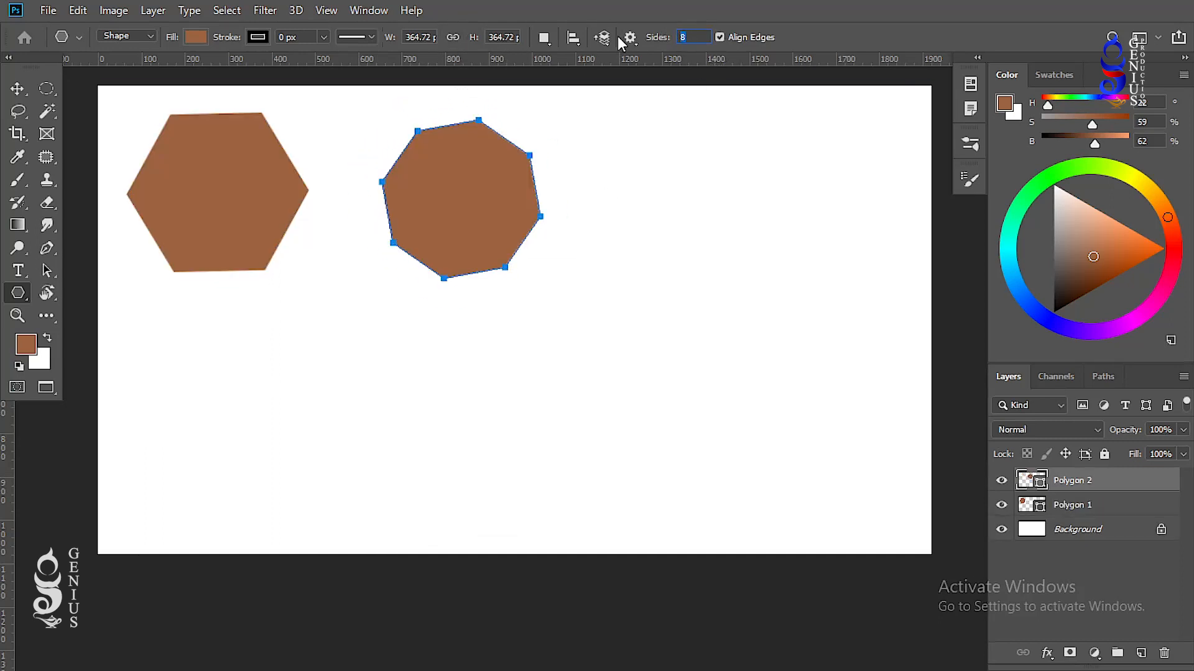
drag(645, 155, 707, 209)
click(658, 39)
text(3)
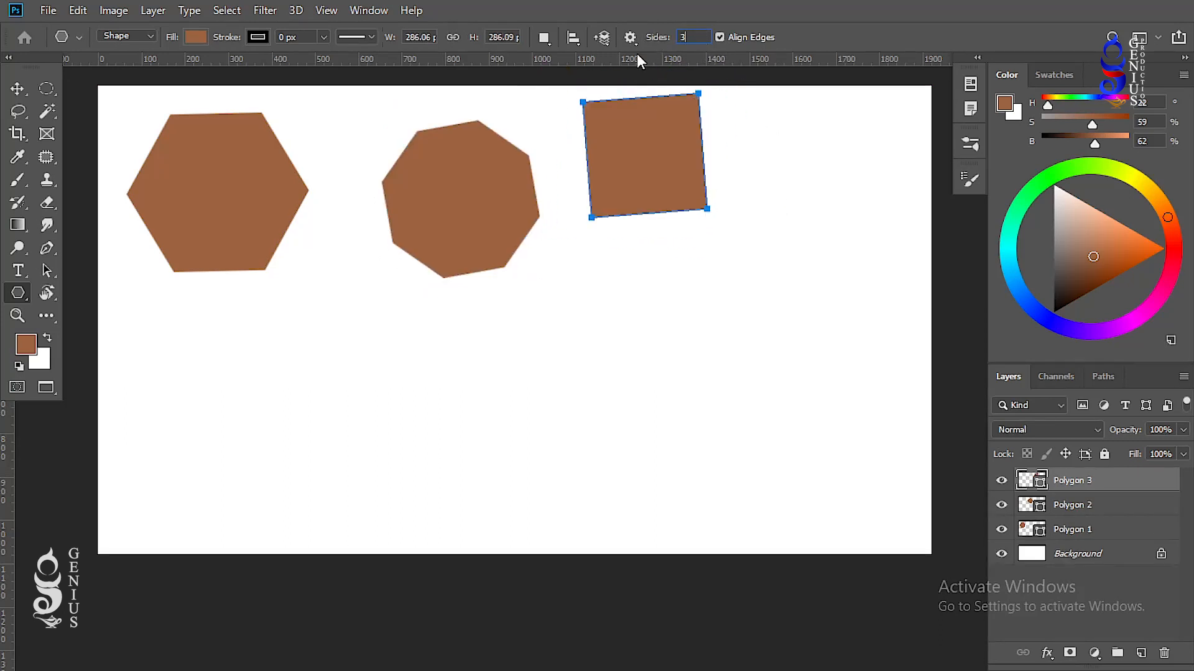
drag(315, 382, 390, 445)
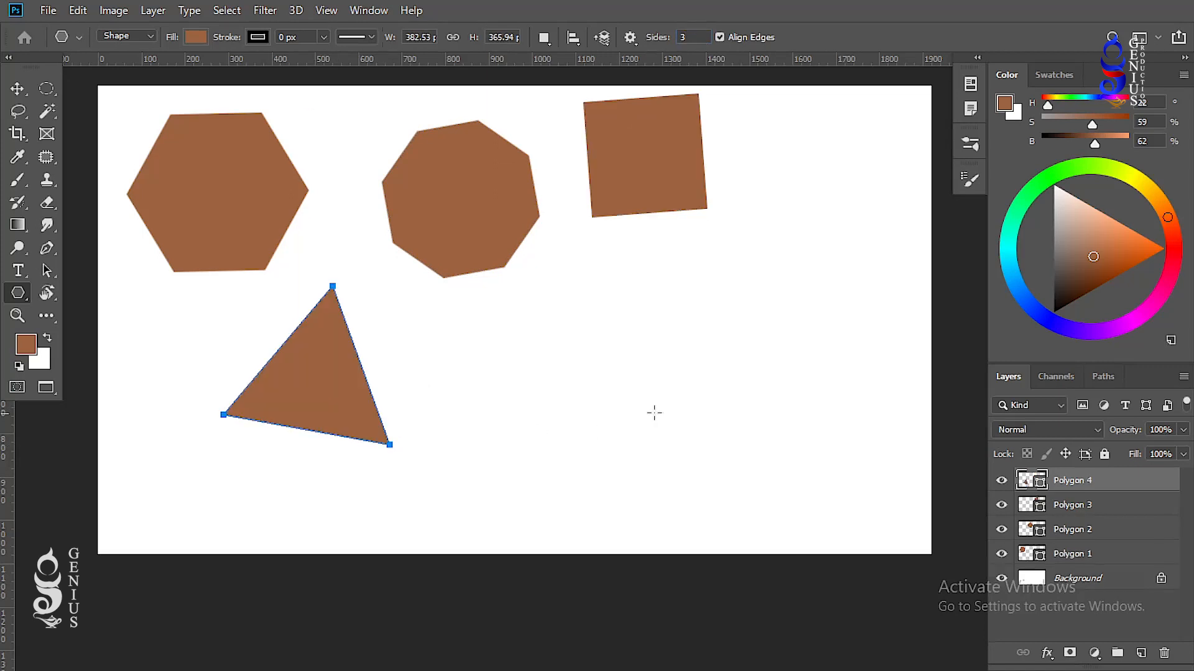
Try to set the number of polygon sides to 2
click(695, 37)
text(2)
click(512, 360)
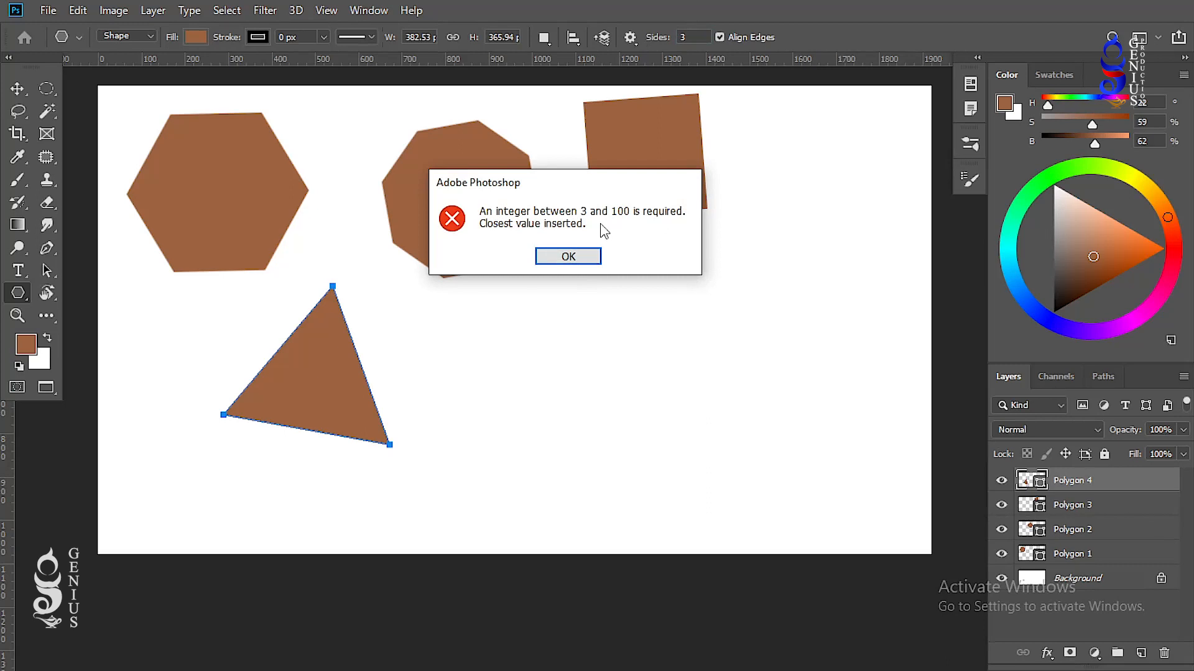
click(589, 262)
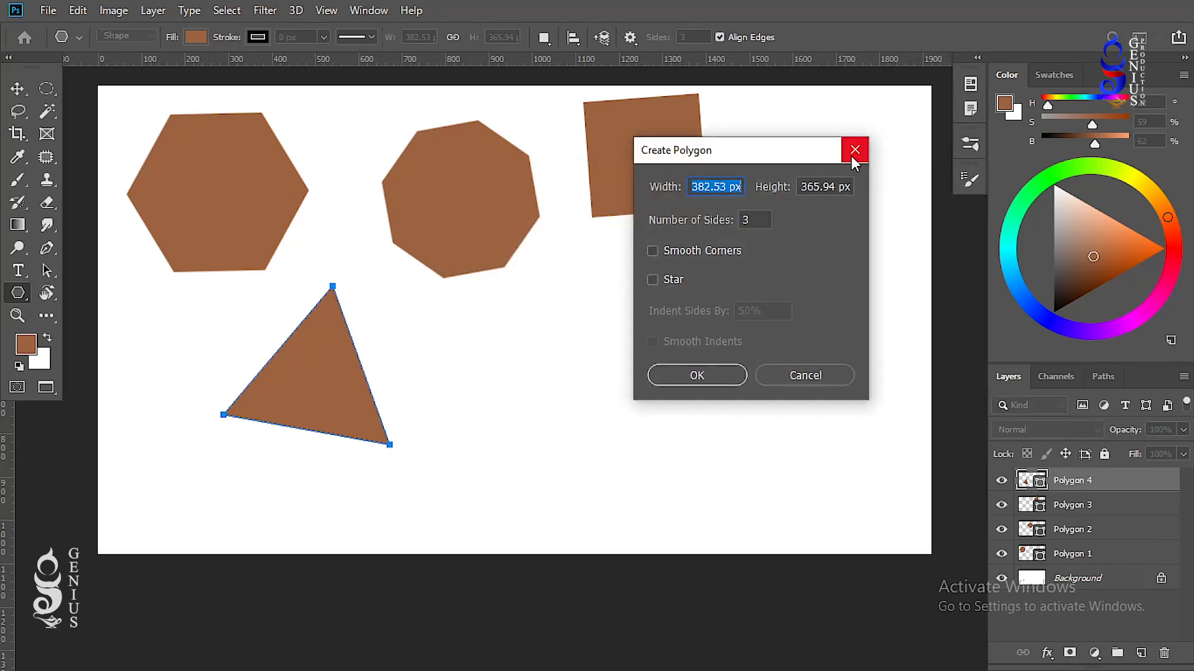
click(855, 150)
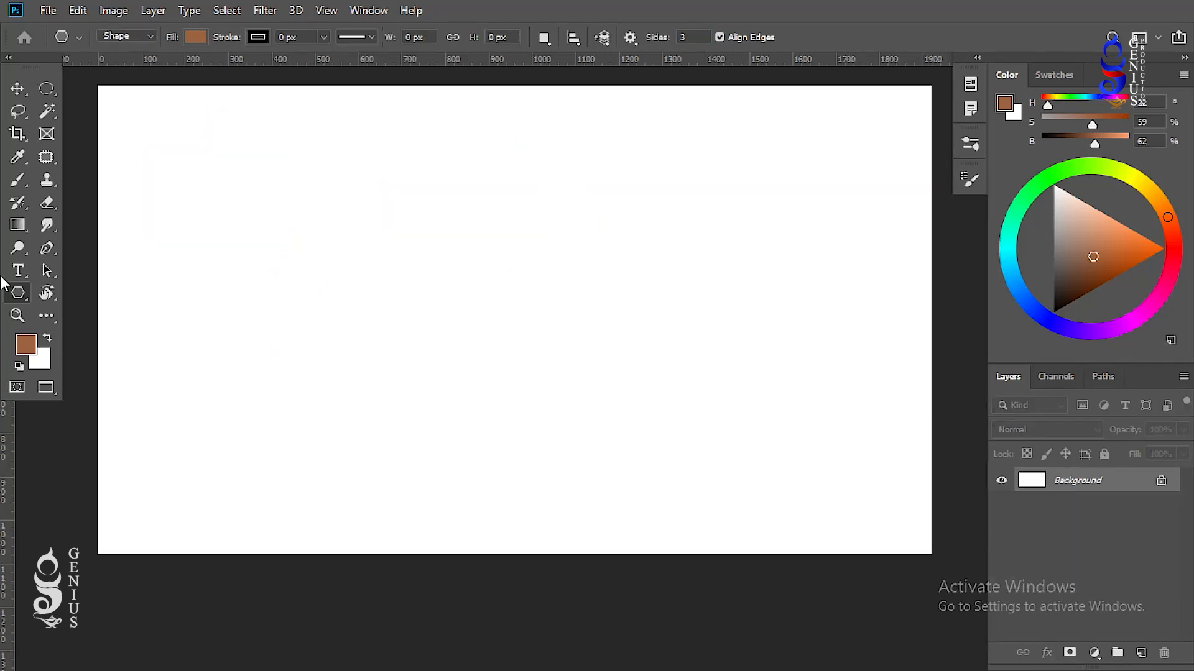
Create a 100 by 100 px five-sided polygon with Smooth Corners on the blank canvas, and draw a larger one beside it
click(305, 226)
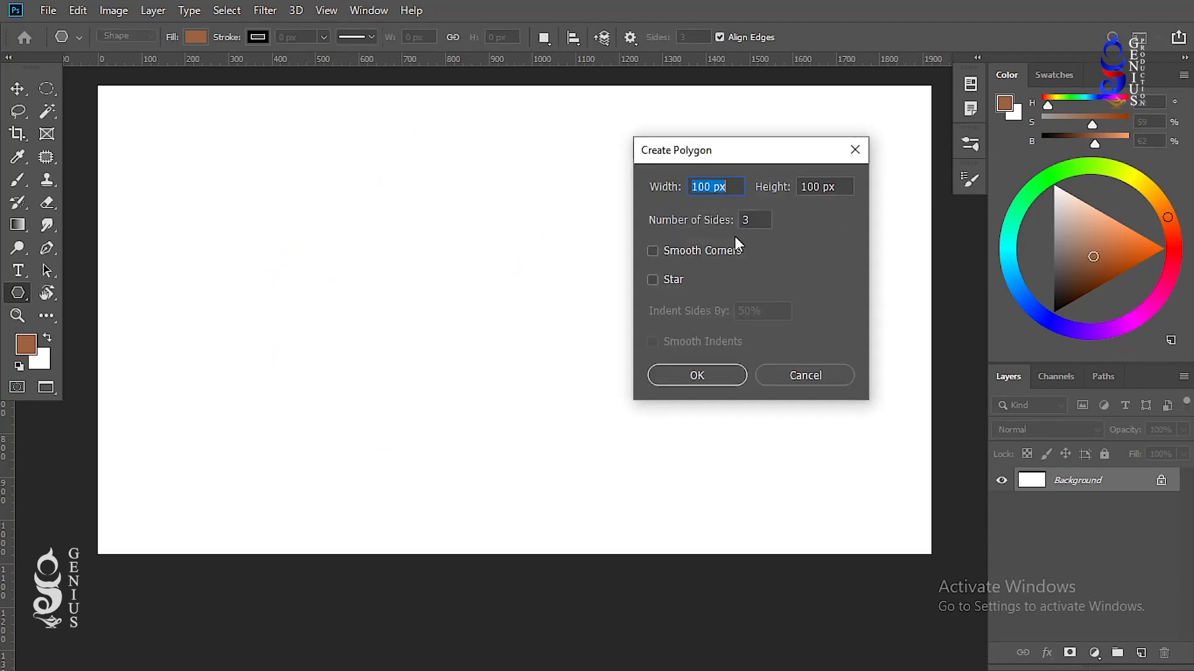
double_click(748, 220)
text(5)
click(699, 376)
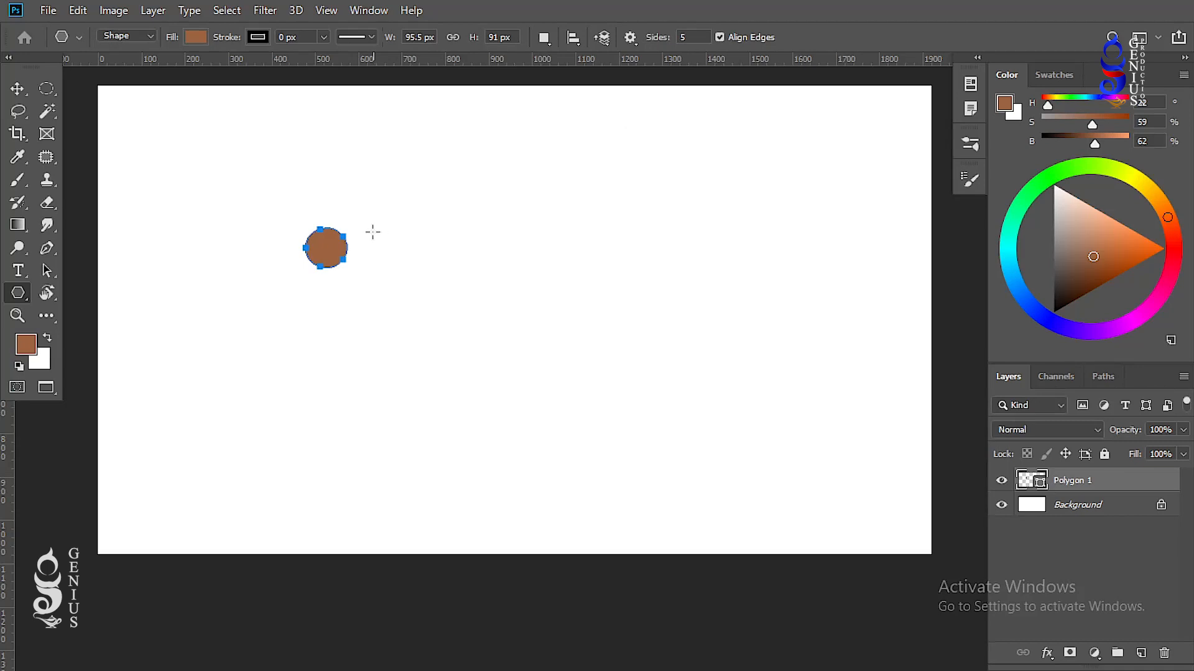
drag(536, 255, 619, 342)
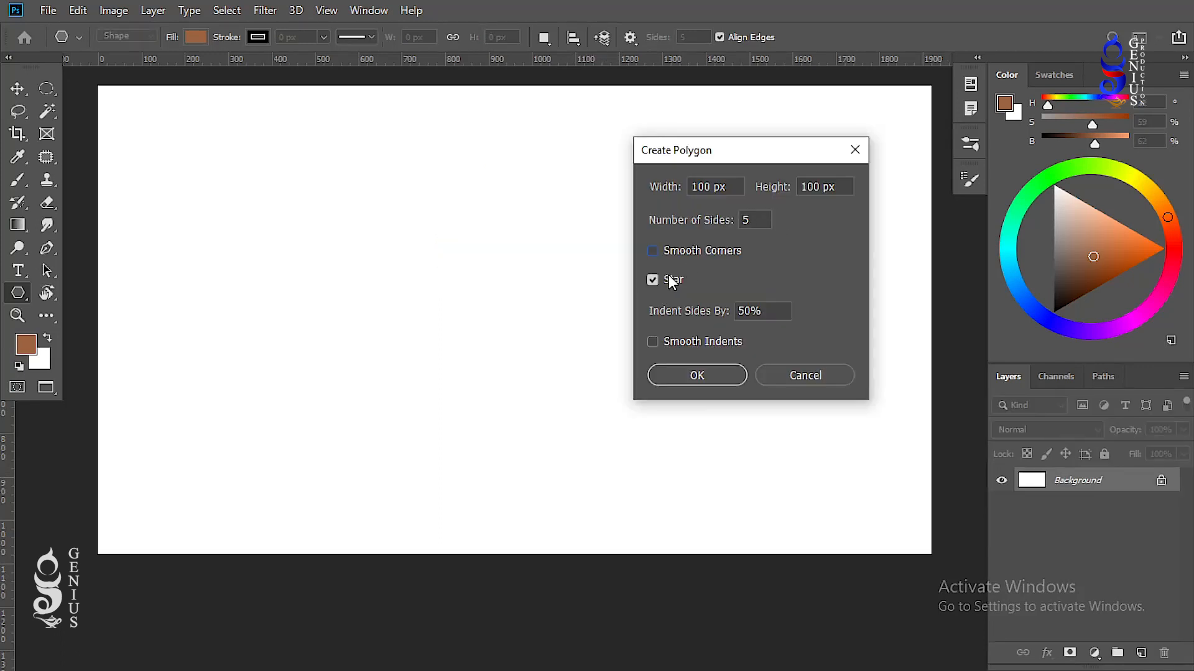
Create a 100 by 100 px five-pointed star with sides indented by 50% and unsmoothed corners, and draw a larger one beside it
click(703, 375)
drag(632, 234, 716, 291)
Create a 100 by 100 px five-pointed star with sides indented by 10%, and draw one about 403 px across beside it
drag(762, 312, 724, 312)
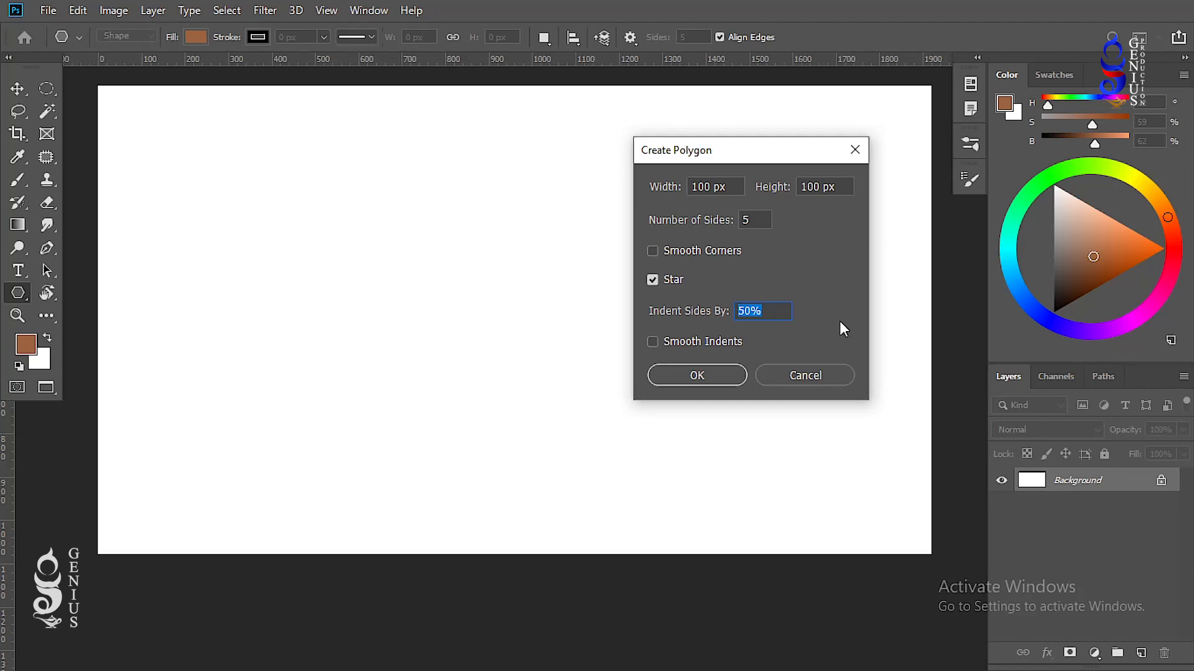
text(10)
click(721, 379)
drag(570, 250, 616, 330)
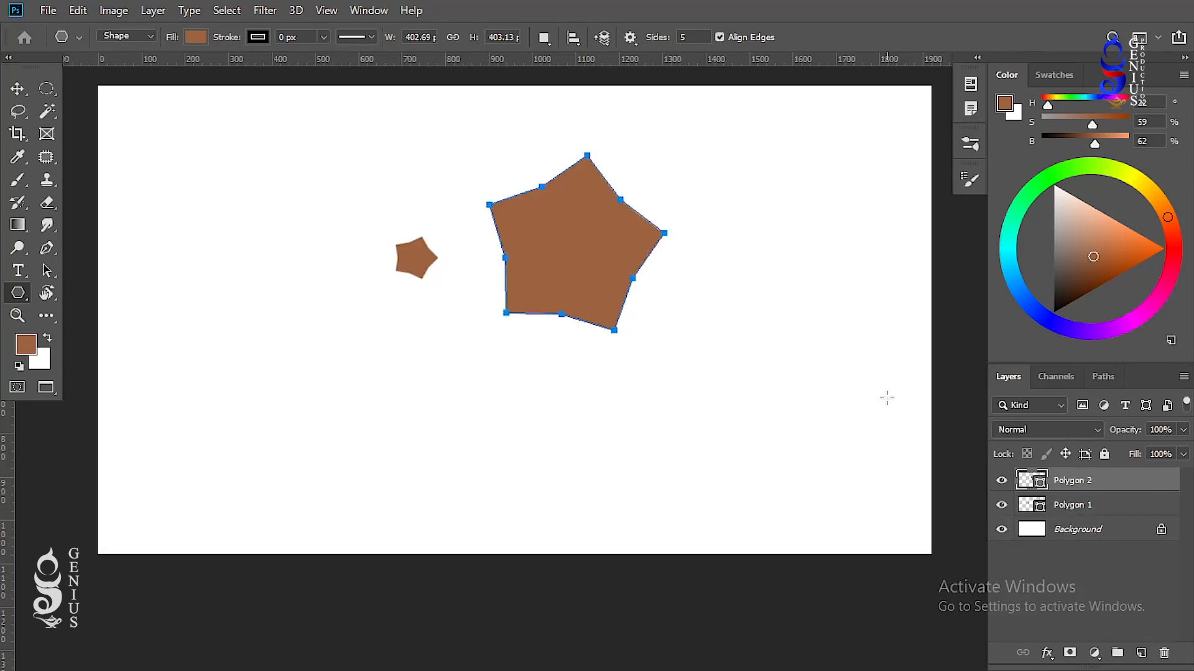
Create a five-pointed star with sides indented by 90% and unsmoothed corners, and draw another one on the canvas
click(784, 353)
click(785, 314)
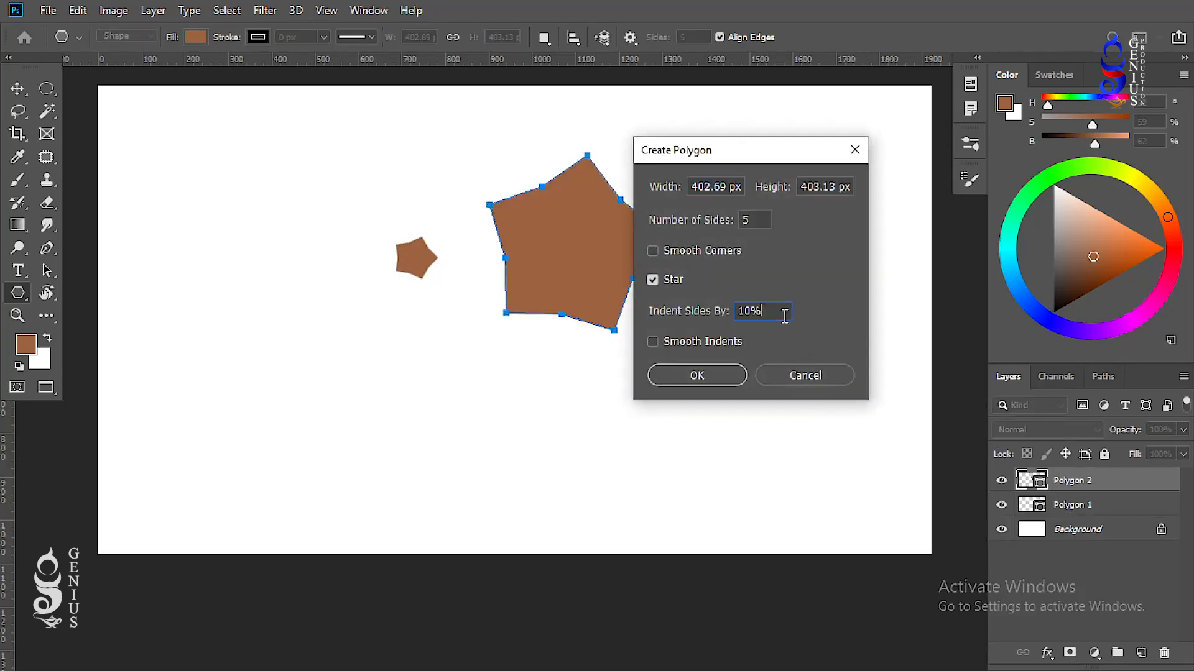
text(90)
click(715, 375)
drag(262, 311, 335, 408)
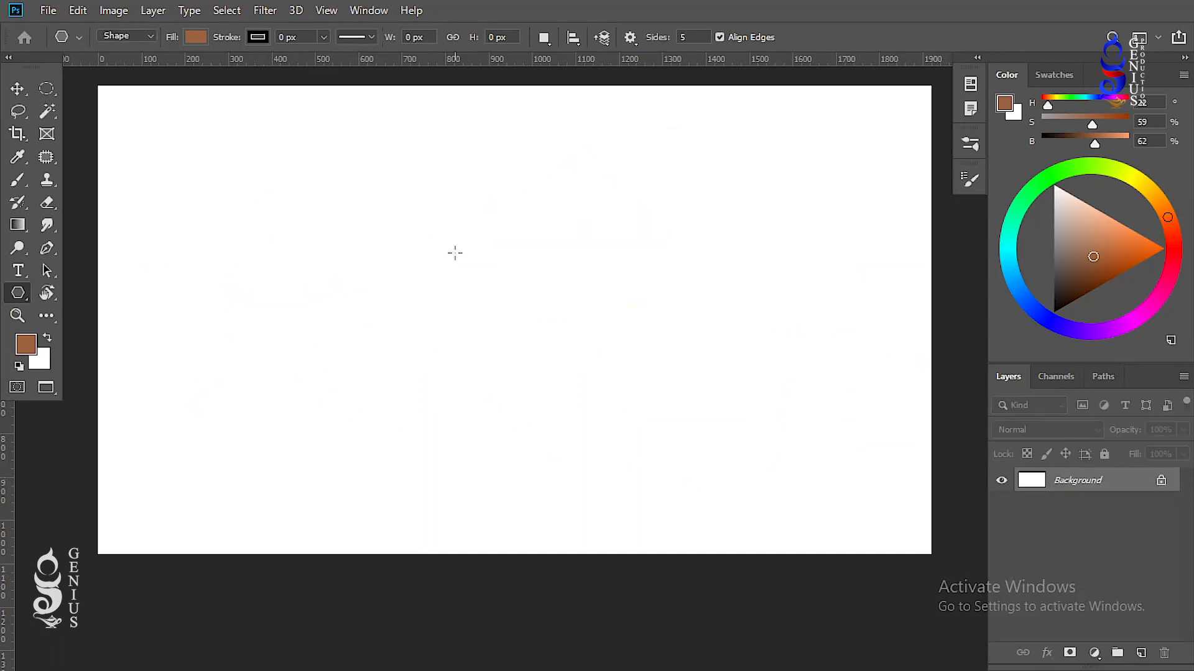
Create a 100 by 100 px five-pointed star with Smooth Indents at 50%, and draw one about 496 by 479 px below it
click(470, 207)
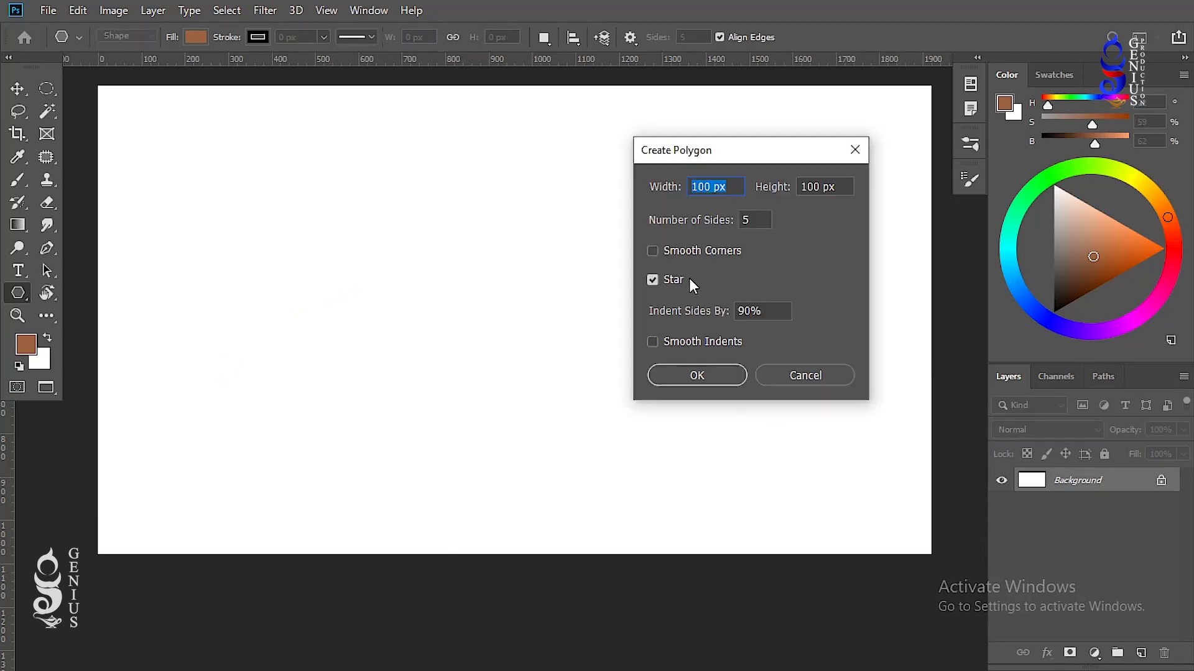
click(653, 342)
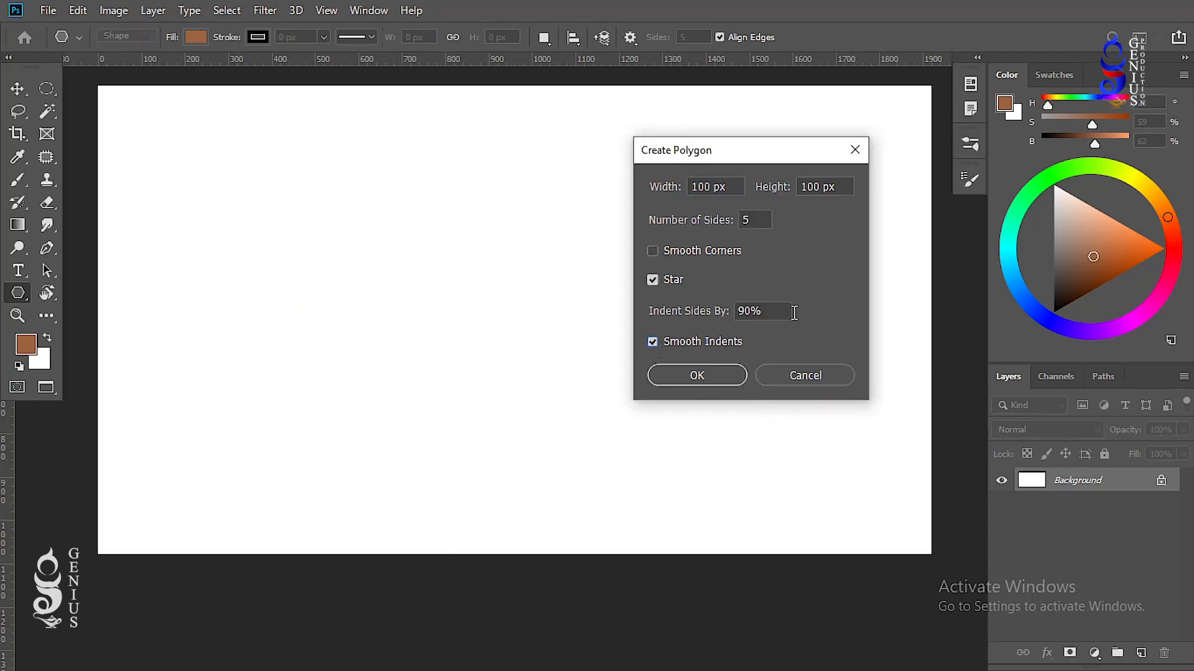
click(648, 314)
text(50)
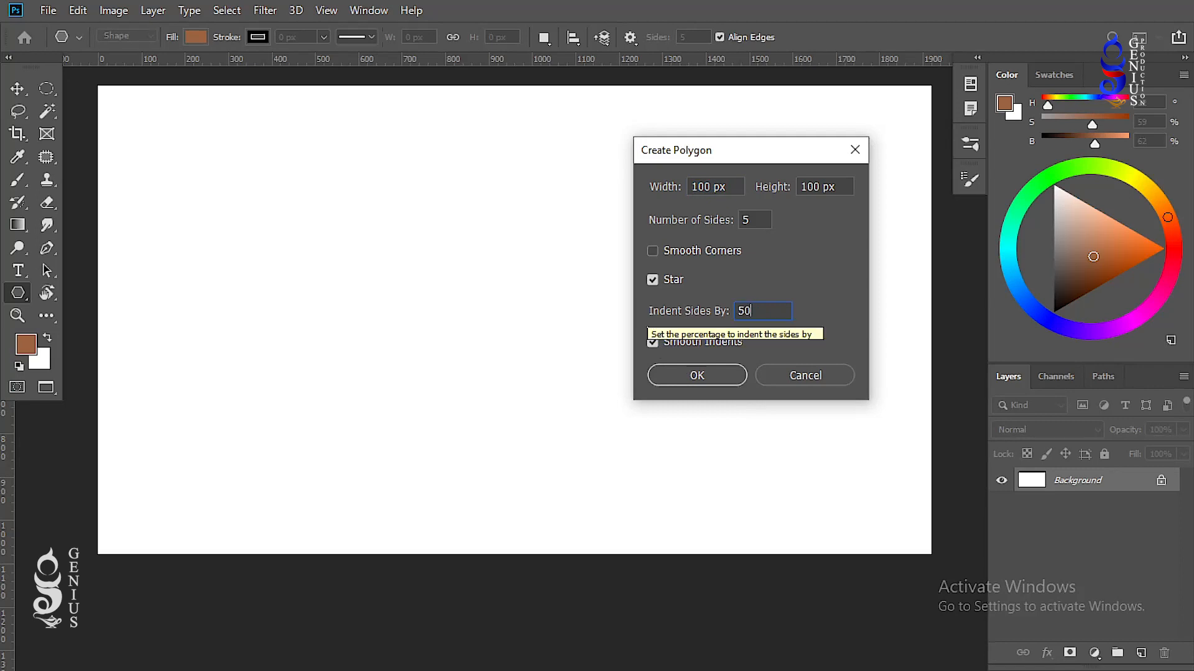
click(691, 374)
drag(557, 348, 636, 440)
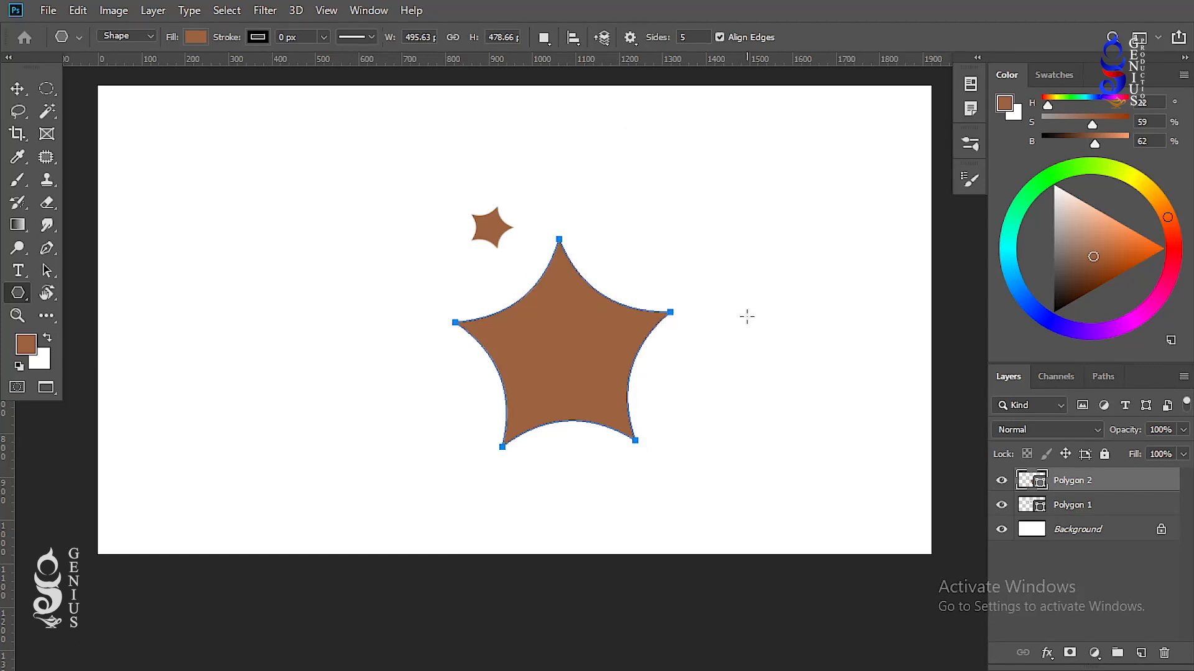
Use the Custom Shape Tool to draw the five-lobed flower shape about 575 by 552 px on the blank canvas
right_click(25, 296)
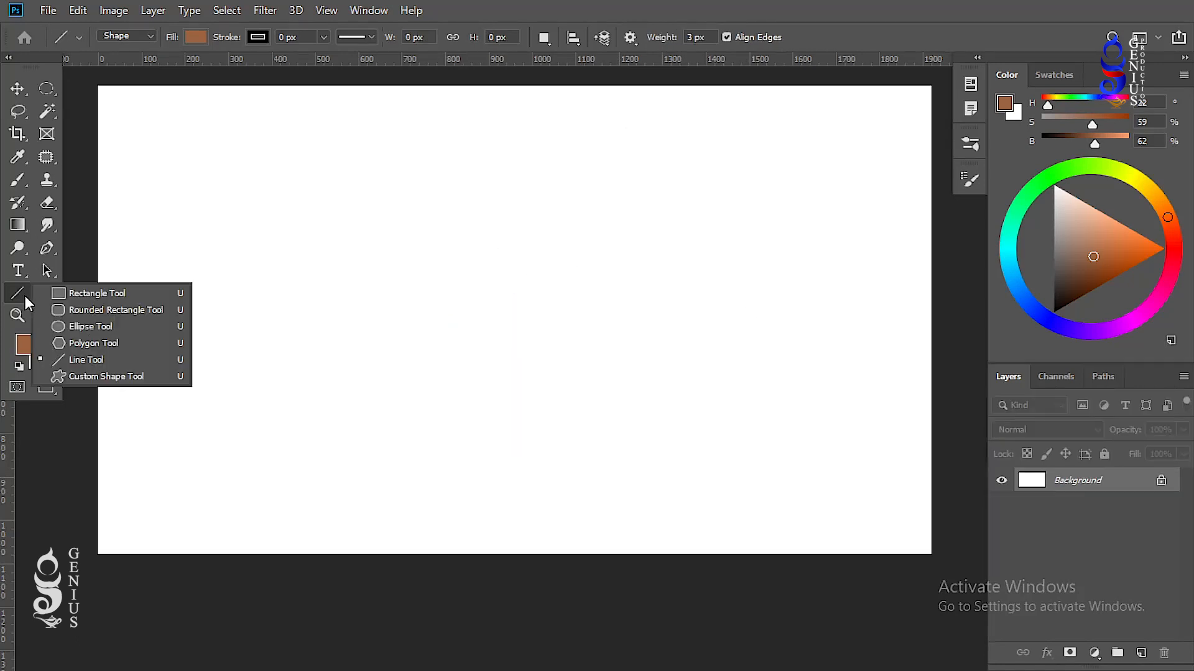
click(118, 377)
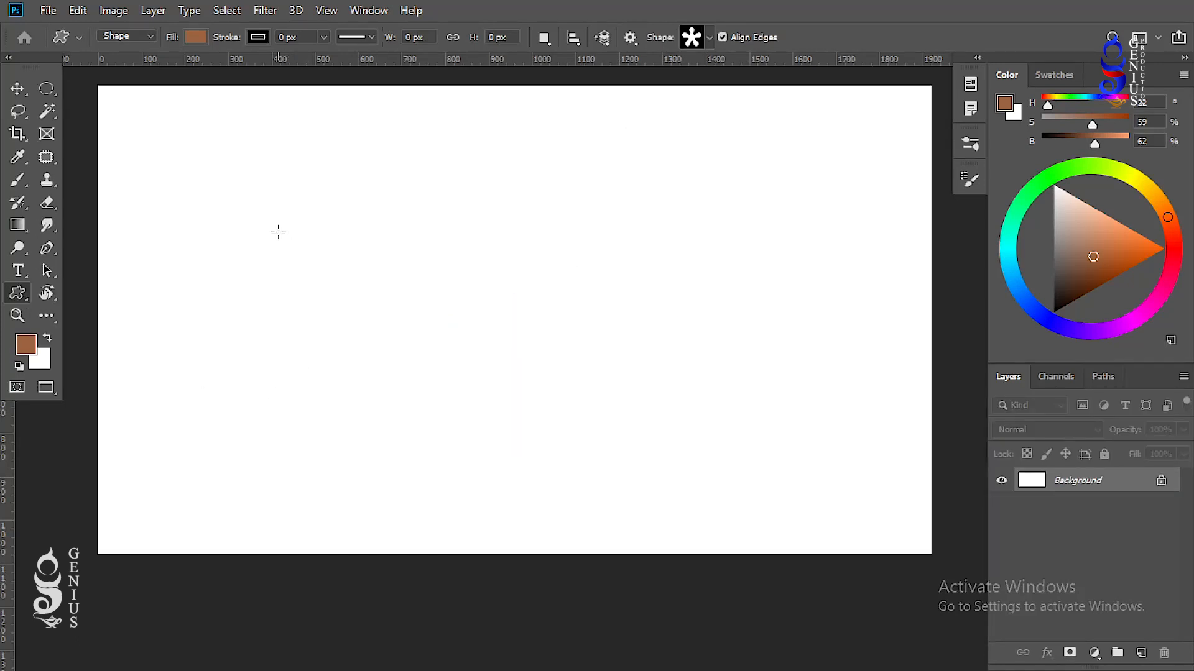
click(708, 38)
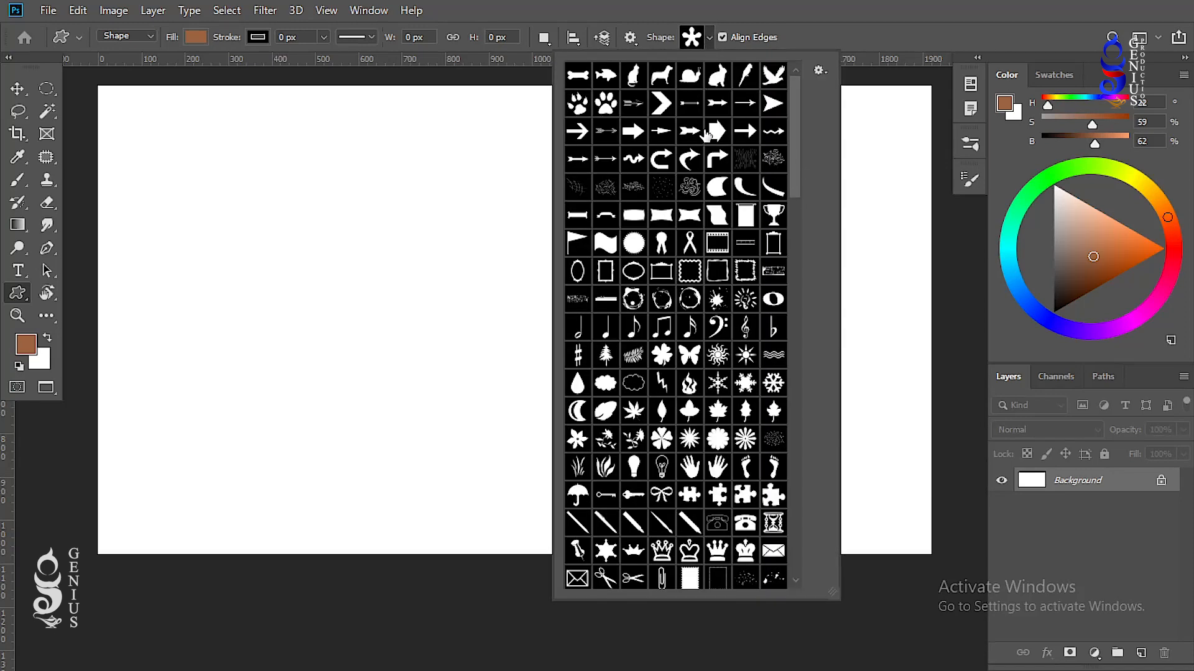
drag(795, 187, 785, 382)
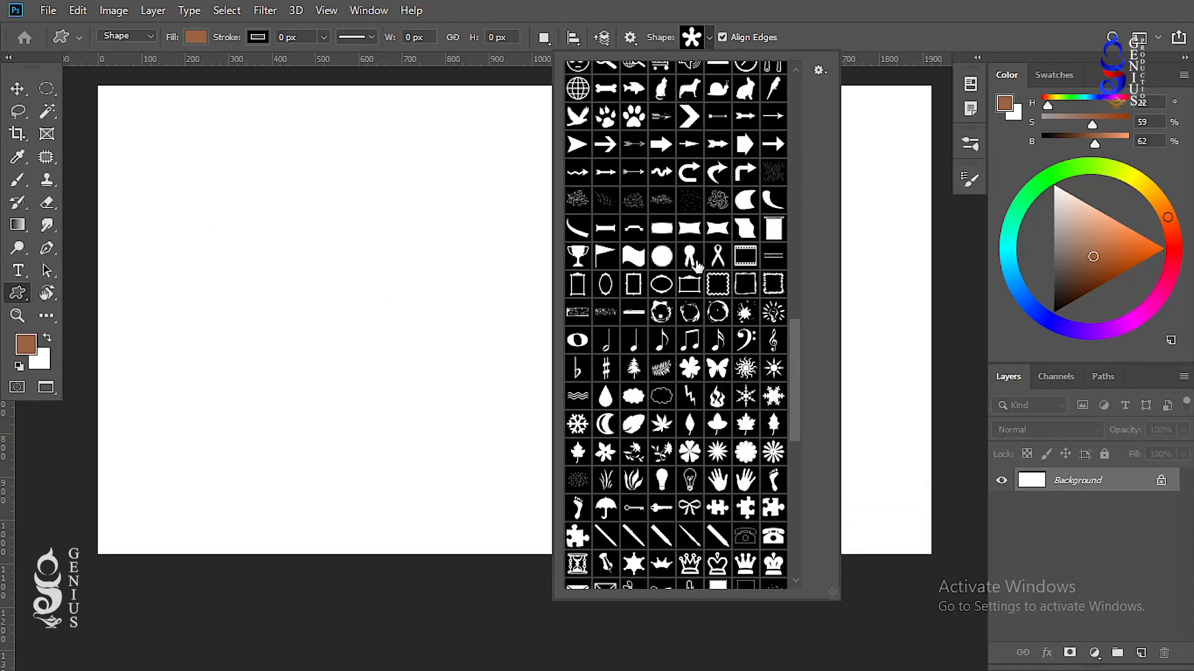
drag(273, 213, 522, 476)
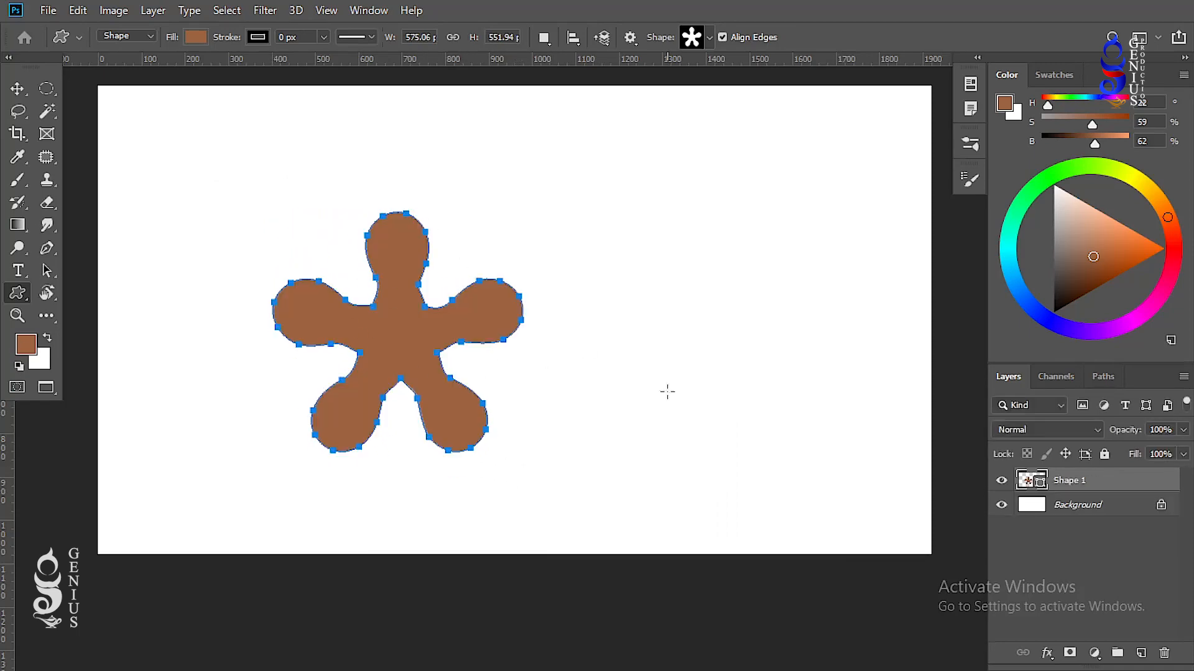
Replace the custom shape library with the Arrows set and draw a right-pointing arrow about 730 by 107 px above the flower shape
click(709, 37)
scroll(731, 249, up, 5)
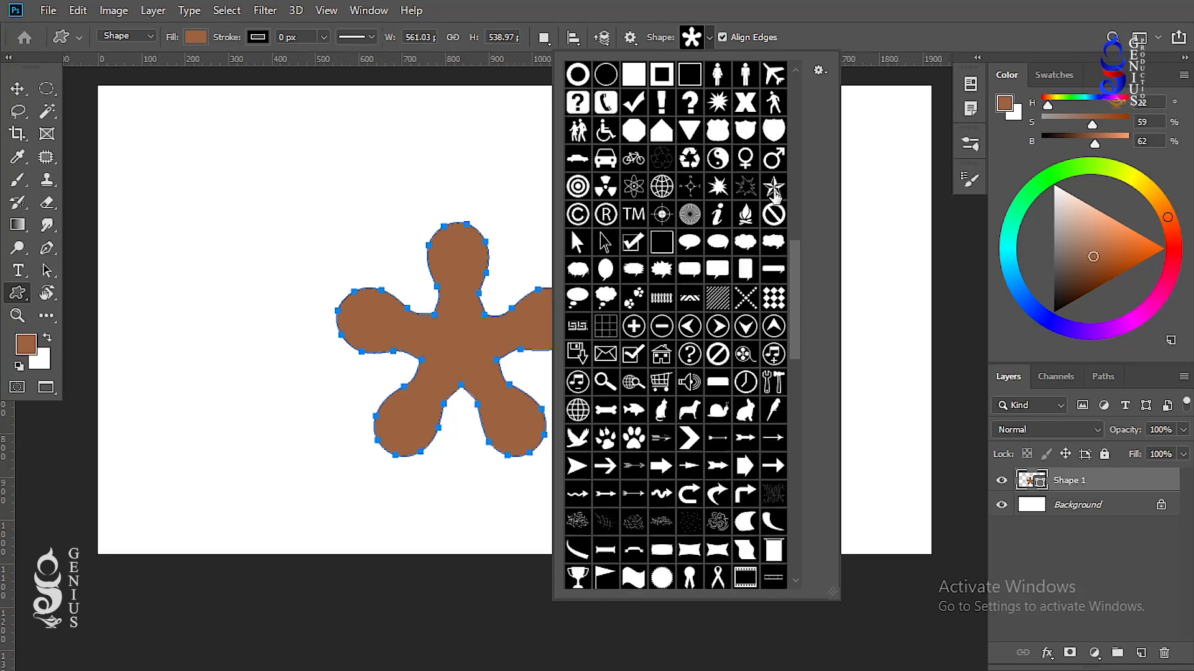
click(819, 70)
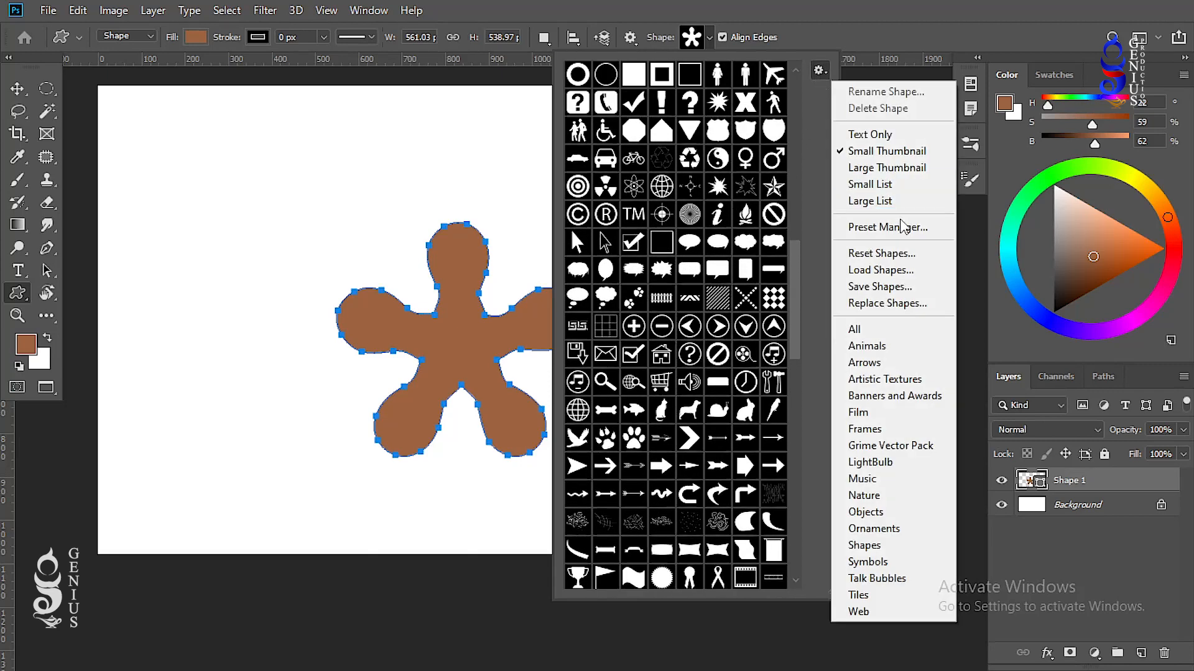
click(873, 366)
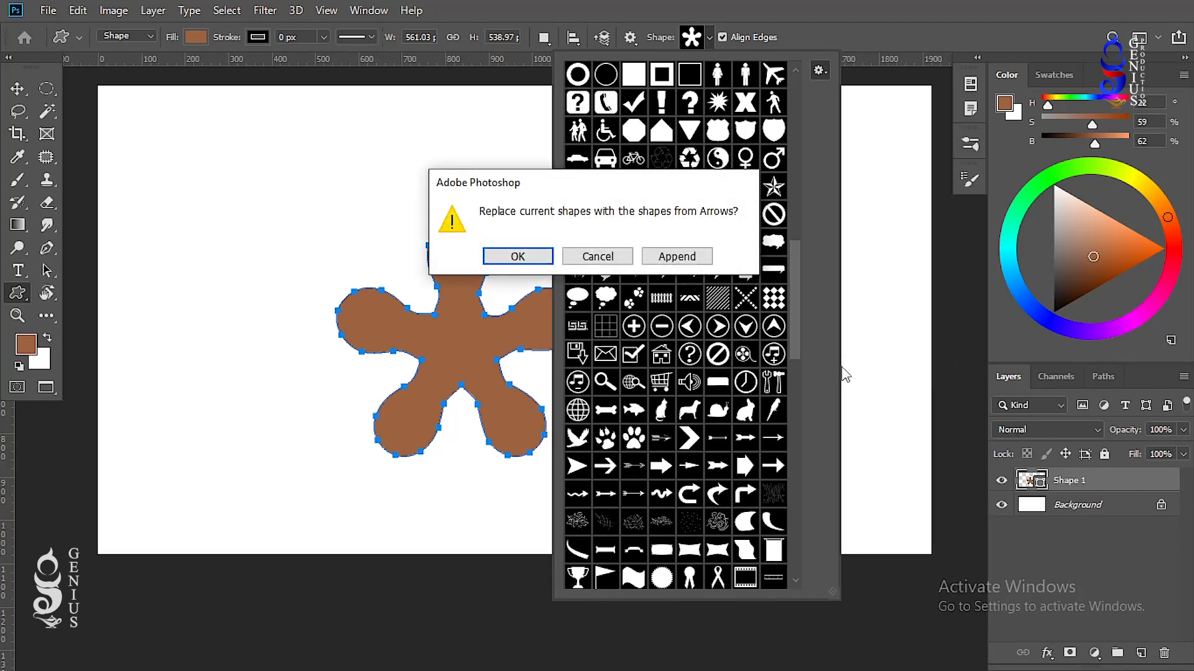
click(518, 257)
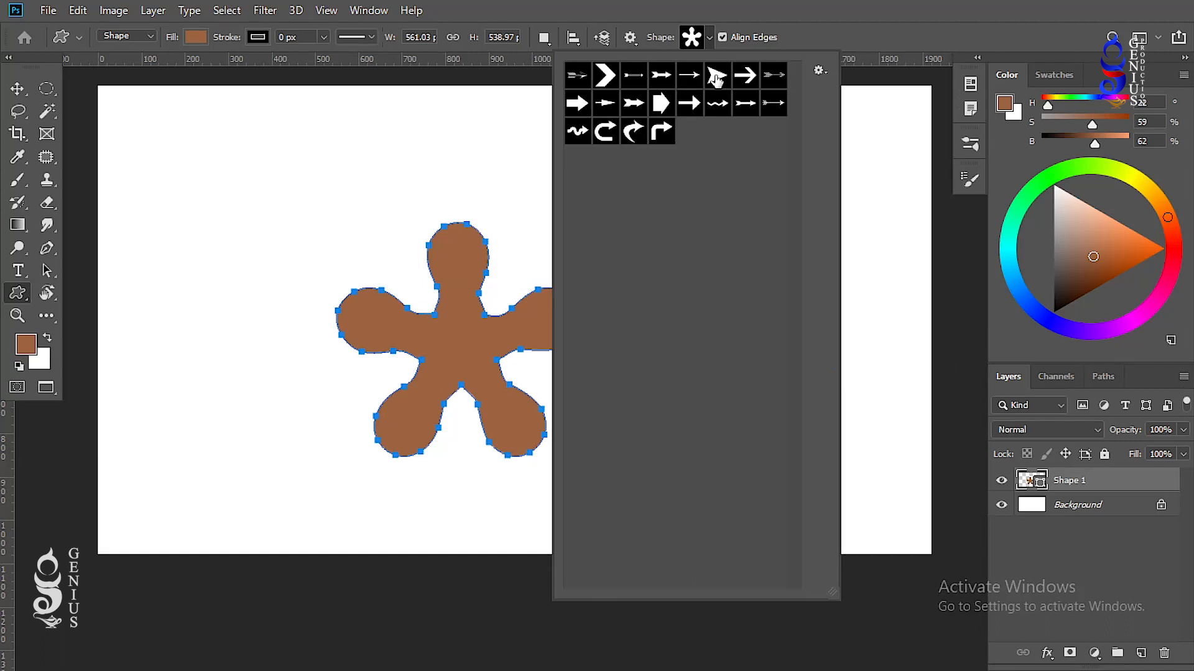
click(690, 107)
drag(209, 150, 525, 195)
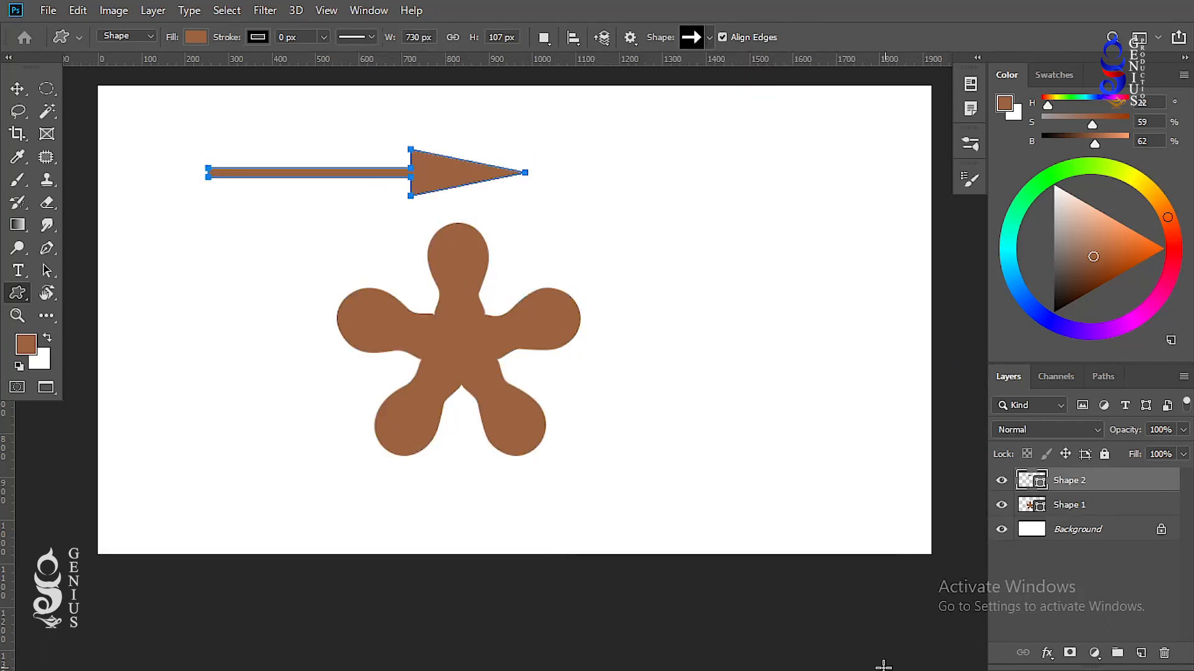
Replace the custom shape library with the Nature set
click(709, 37)
click(820, 69)
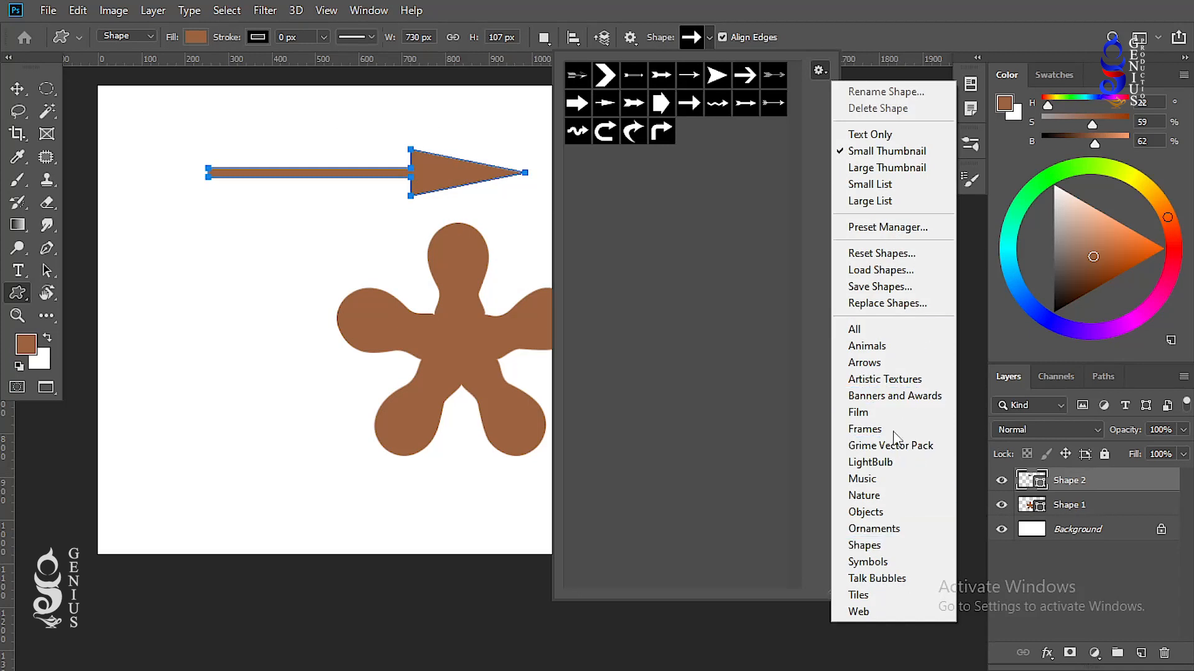
click(893, 496)
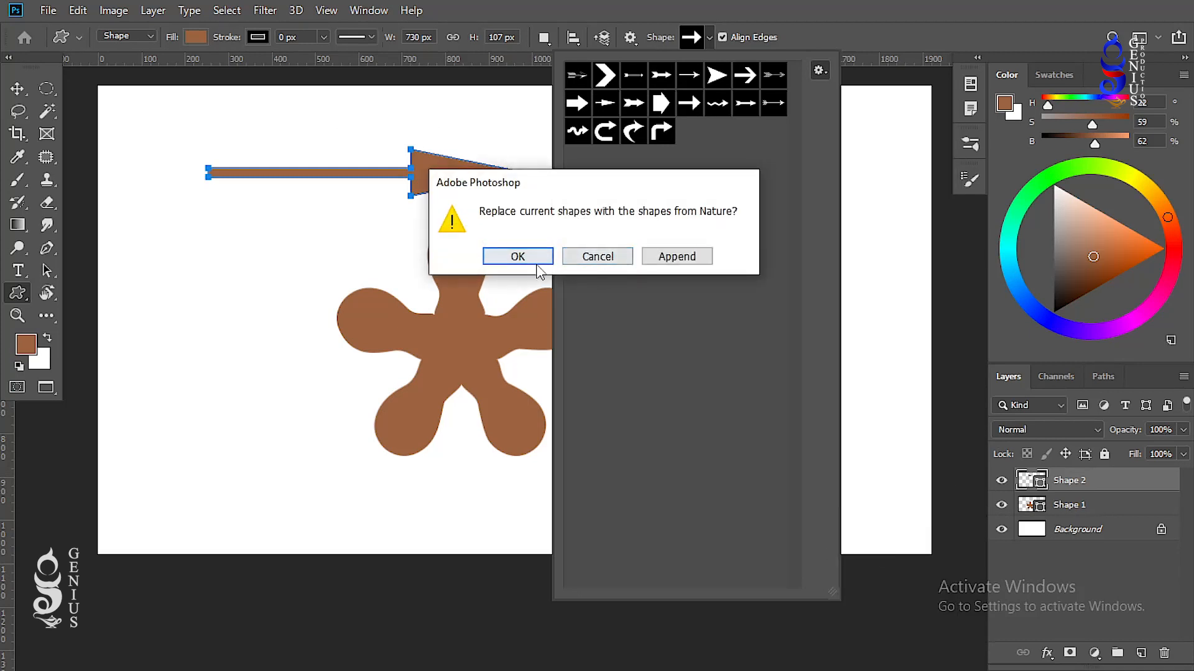
click(535, 260)
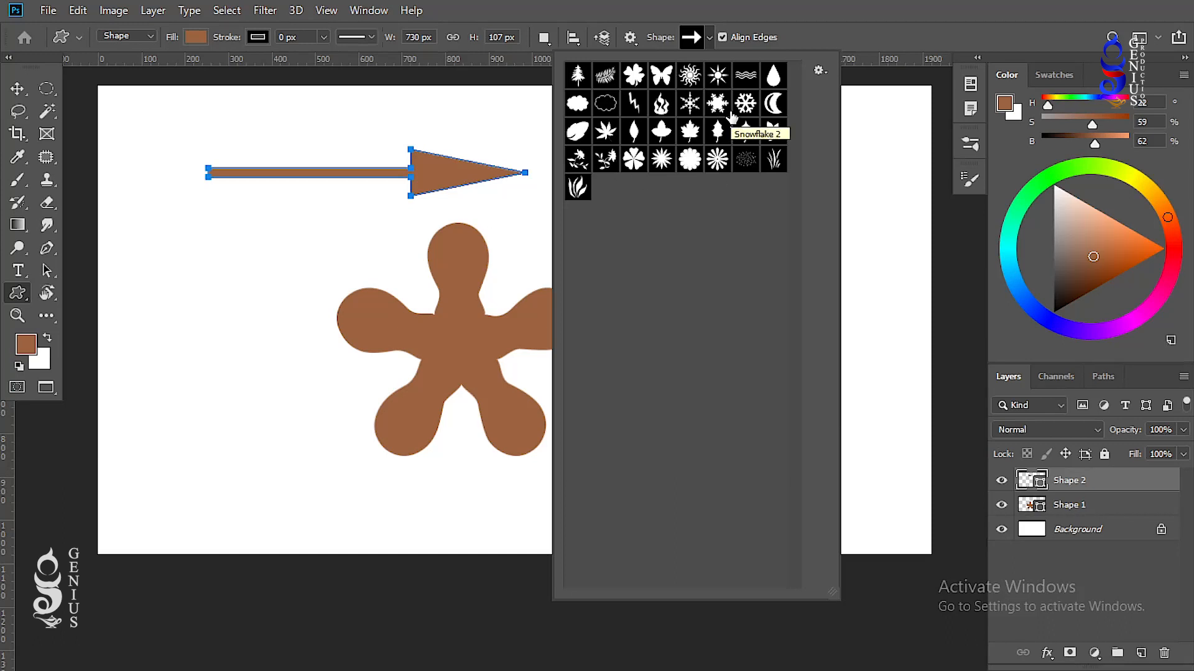
Replace the custom shape library with the All set and browse to the end of its shapes
click(820, 69)
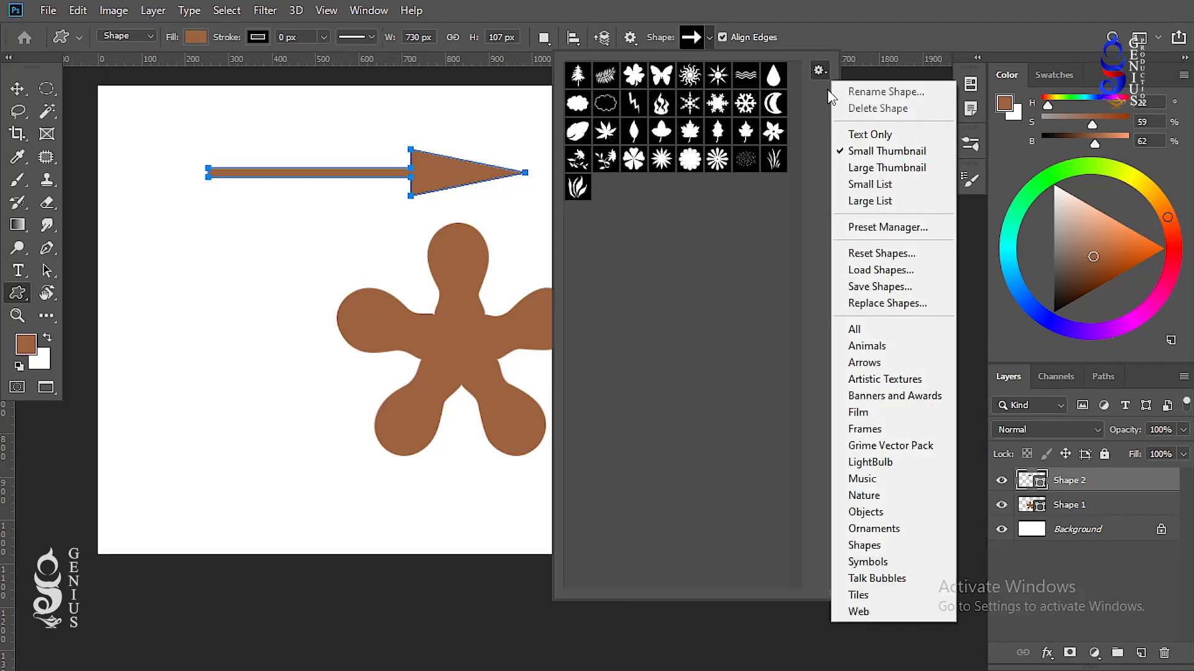
click(869, 330)
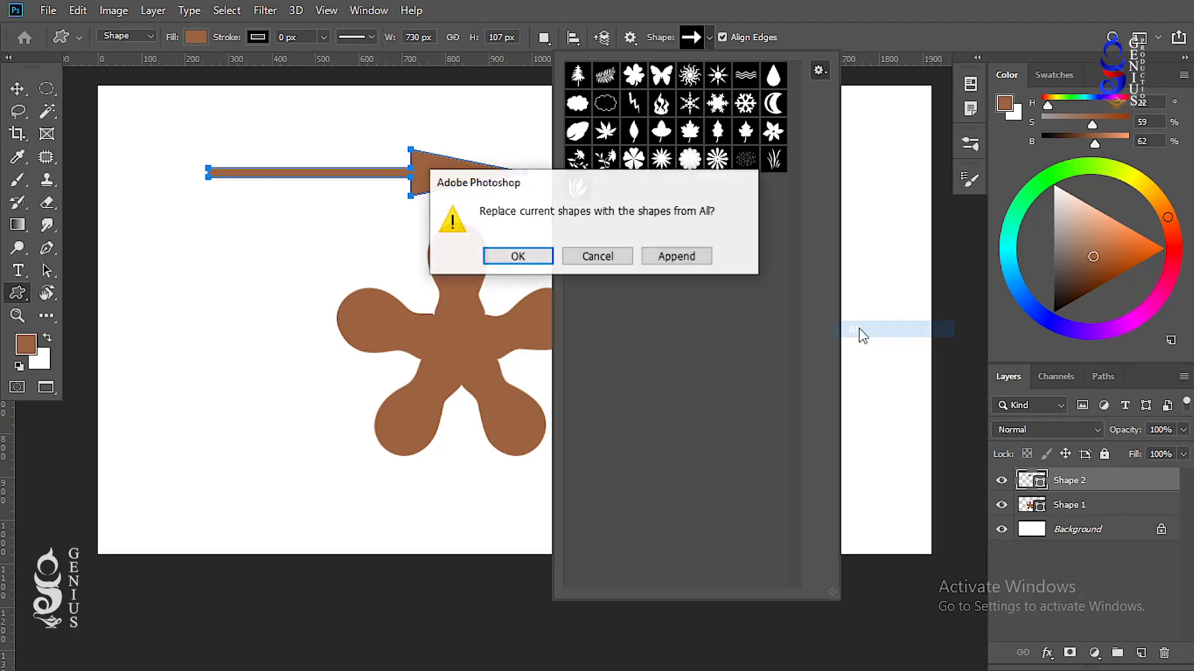
click(515, 257)
drag(793, 215, 796, 498)
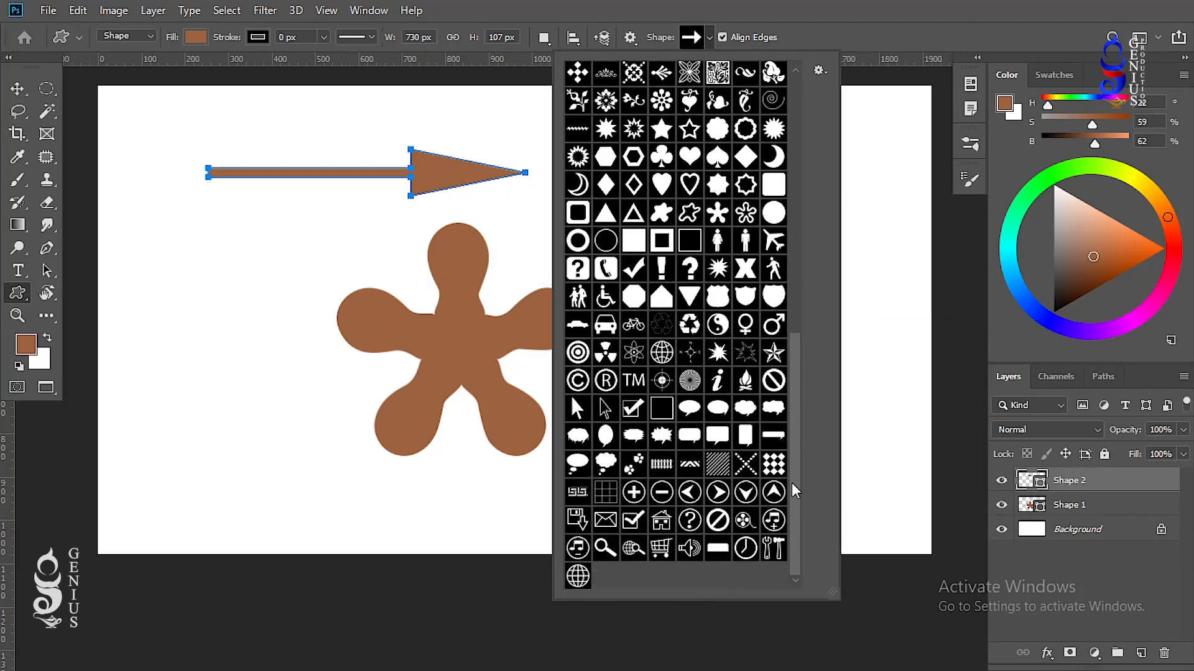